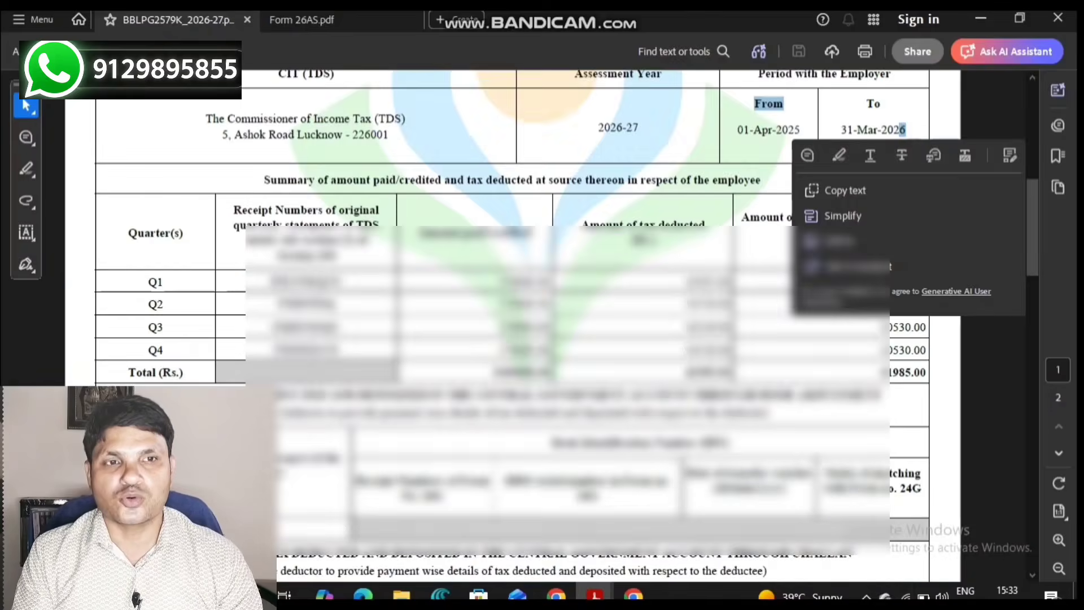
# Step: Examine the employment period and the total amounts paid, tax deducted and tax deposited in the salary TDS certificate
pyautogui.moveTo(755, 103); pyautogui.dragTo(888, 130)
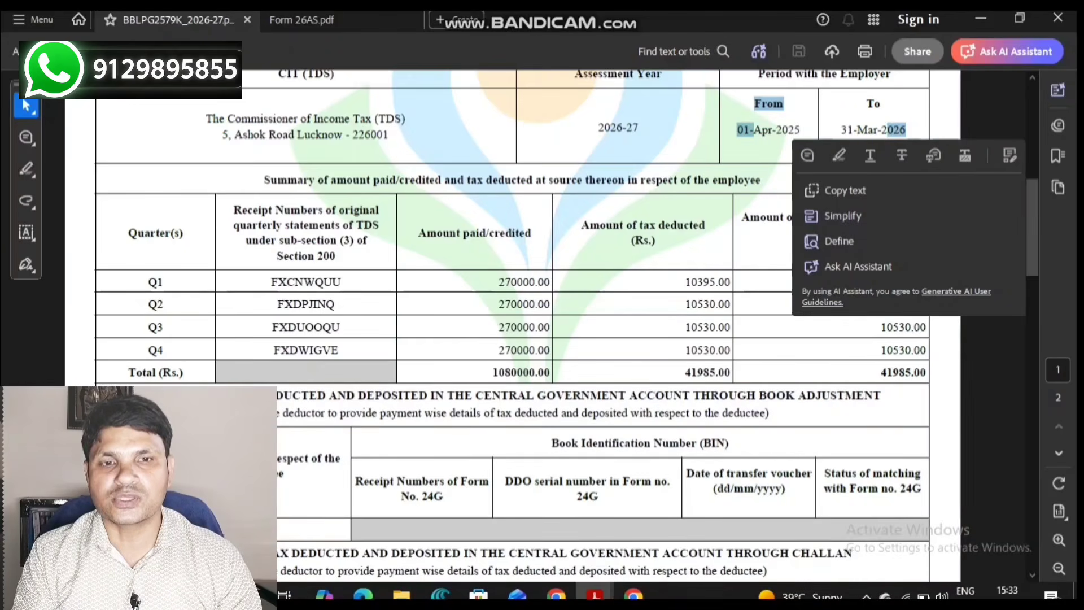
pyautogui.moveTo(492, 372); pyautogui.dragTo(550, 372)
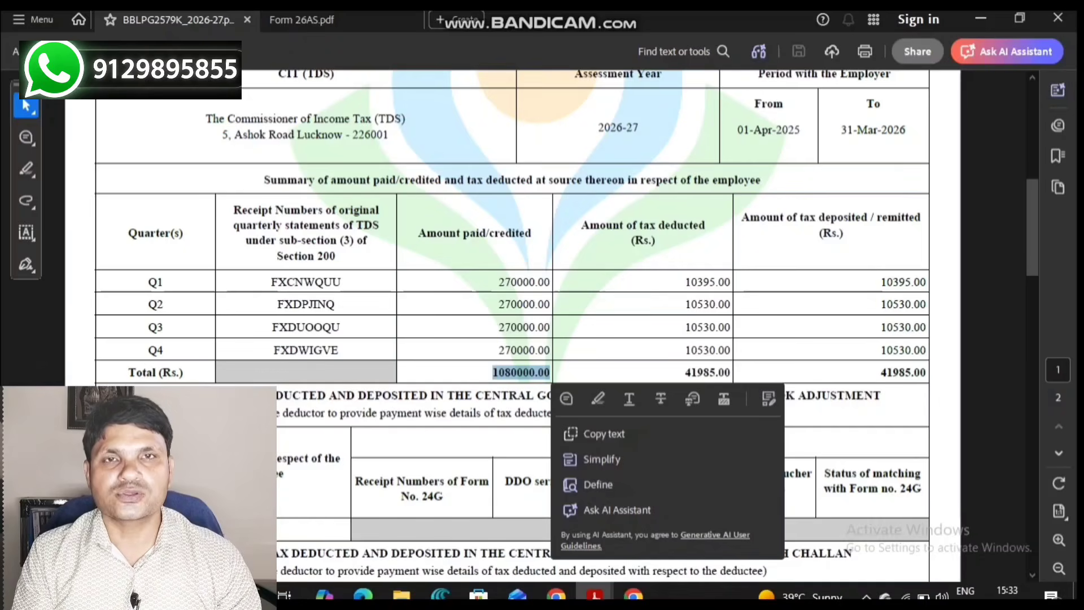
pyautogui.moveTo(683, 373); pyautogui.dragTo(731, 373)
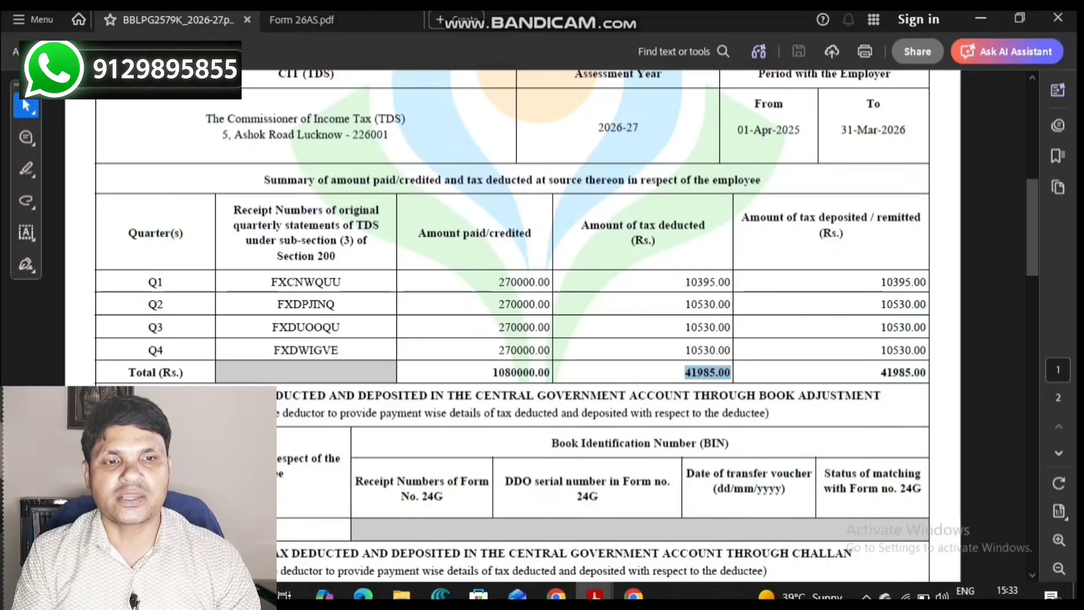
pyautogui.moveTo(886, 373); pyautogui.dragTo(927, 373)
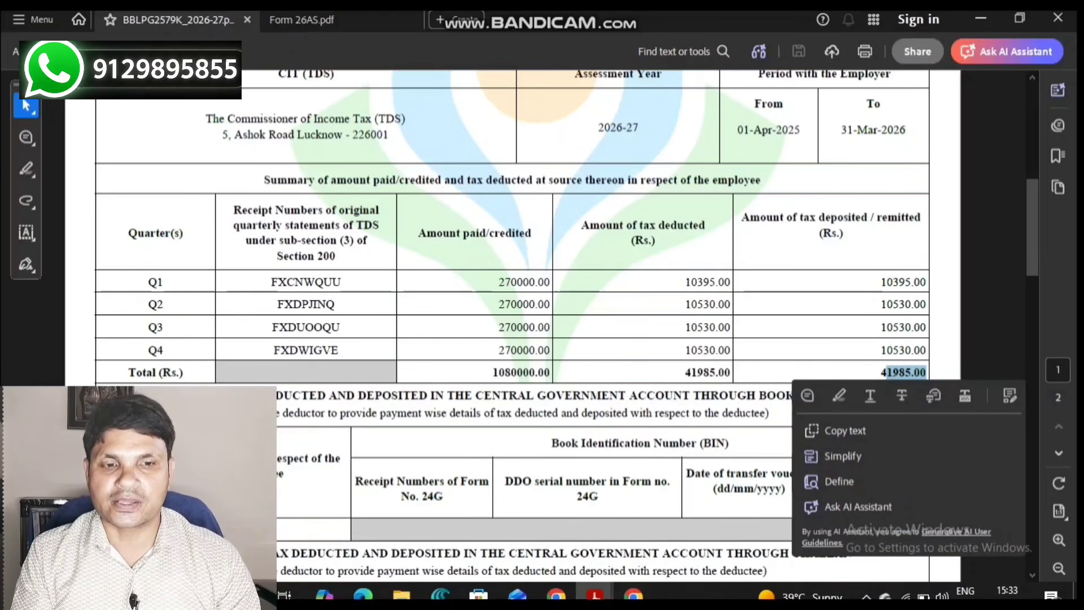
# Step: Switch to the Income Tax e-Filing portal in the browser and locate the View Form 26AS option among the income tax return services
pyautogui.click(633, 594)
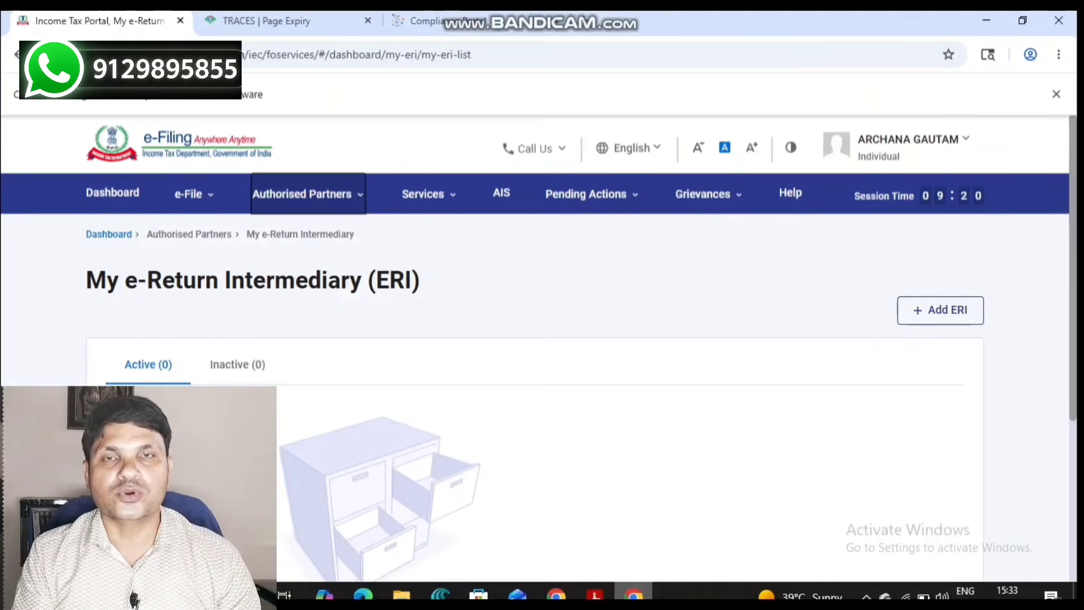
pyautogui.click(194, 194)
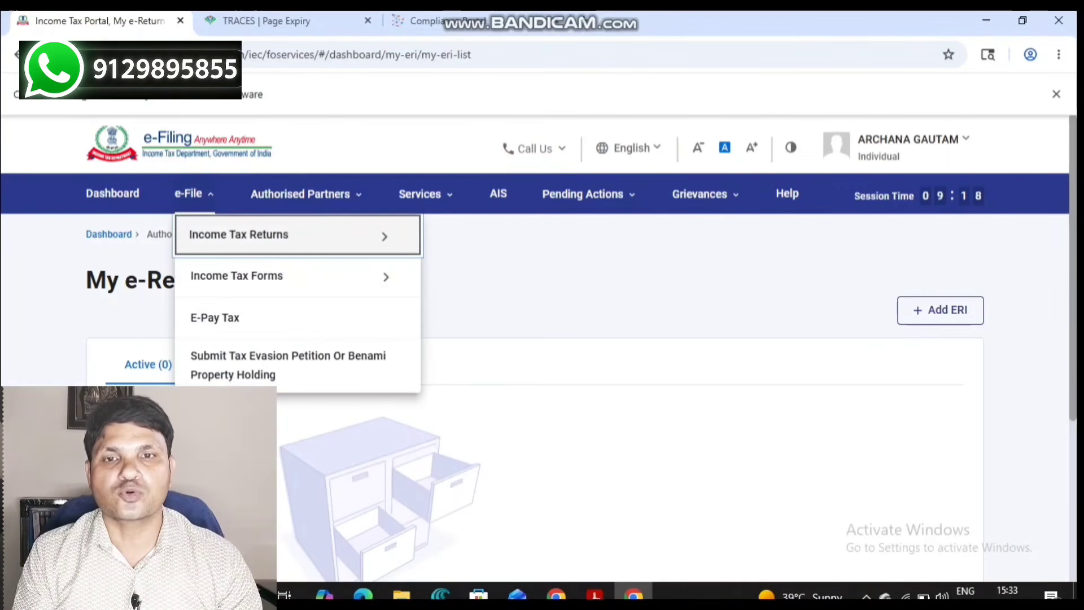
pyautogui.moveTo(240, 235)
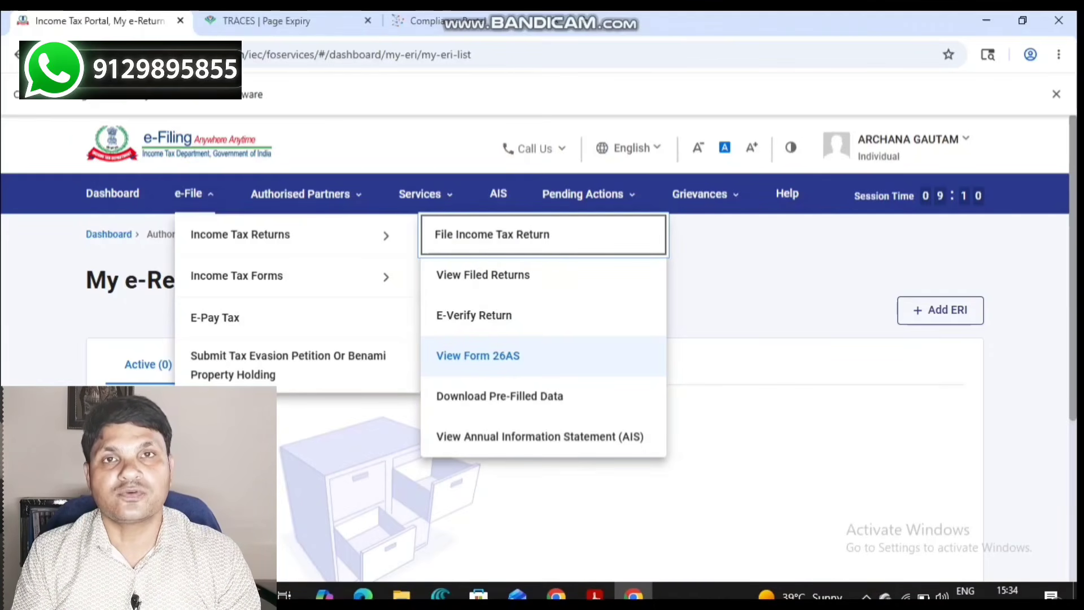
pyautogui.click(746, 317)
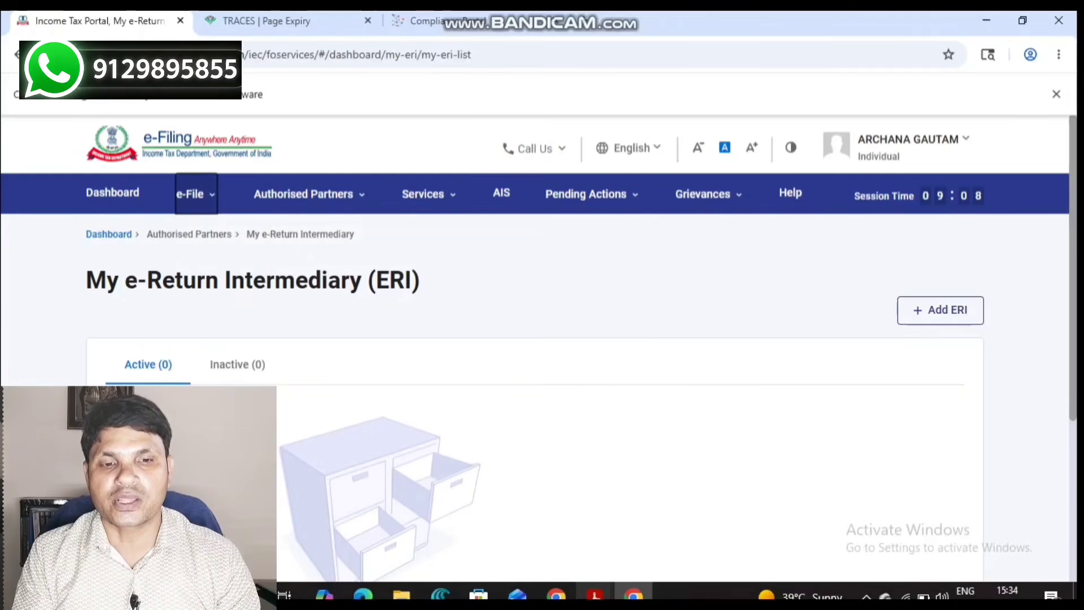
# Step: Switch to Form 26AS in Adobe Acrobat and examine the second deductor's section 192 transactions and total amount credited
pyautogui.moveTo(594, 595)
pyautogui.click(680, 528)
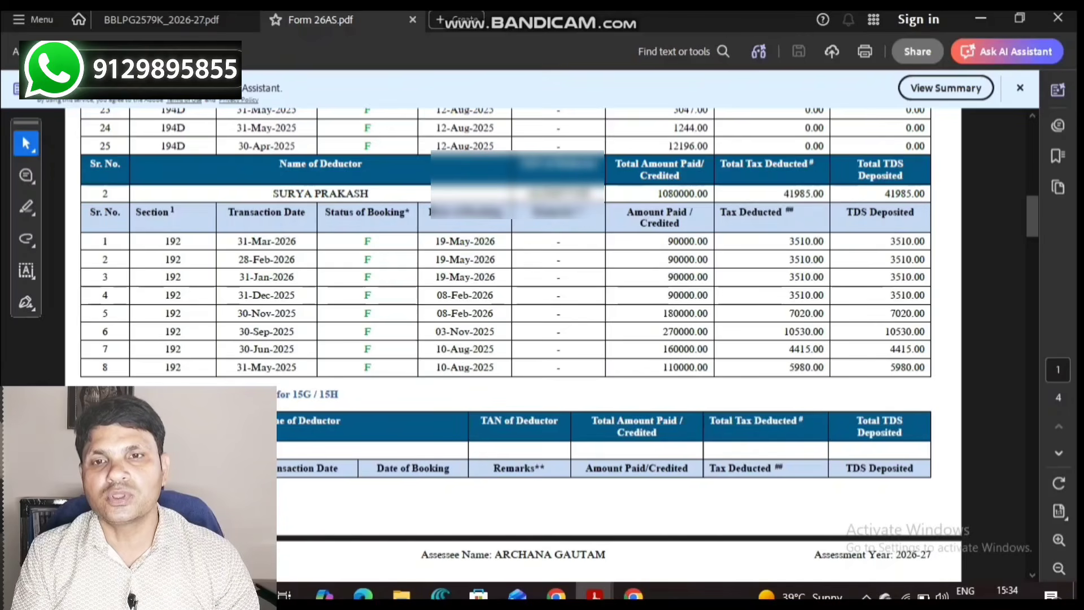
pyautogui.moveTo(136, 212); pyautogui.dragTo(179, 349)
pyautogui.click(372, 260)
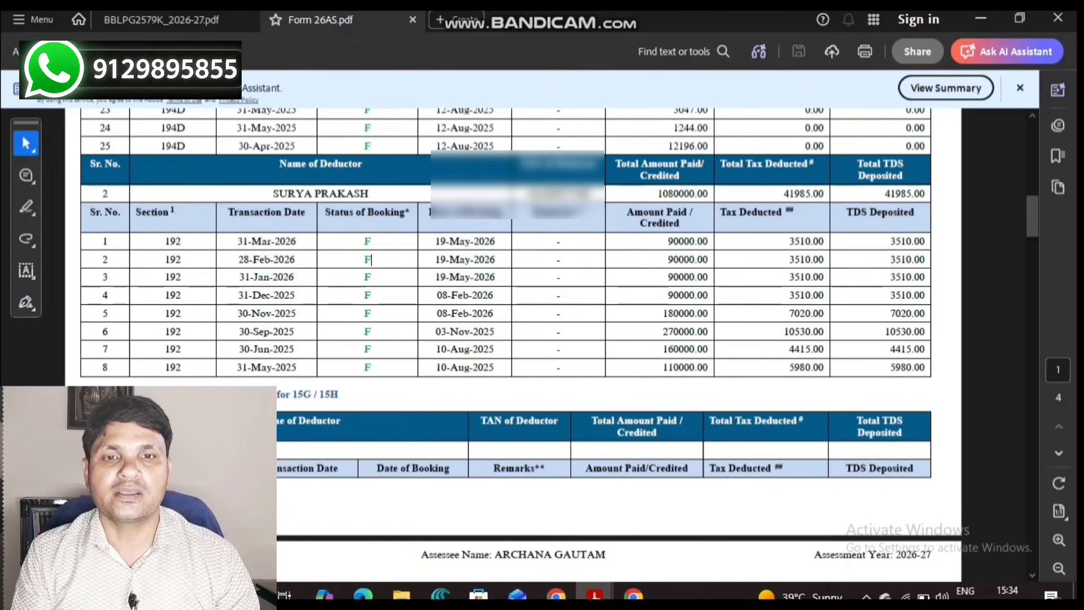
pyautogui.doubleClick(683, 194)
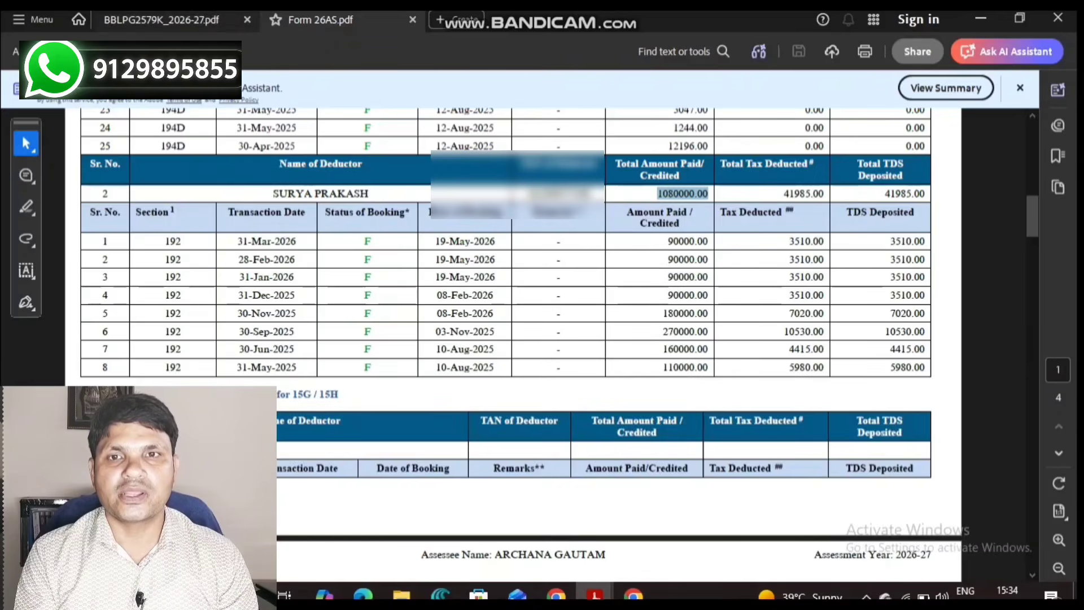
# Step: Compare the total tax deposited in the TDS certificate with the employer's total TDS deposited in Form 26AS
pyautogui.click(161, 20)
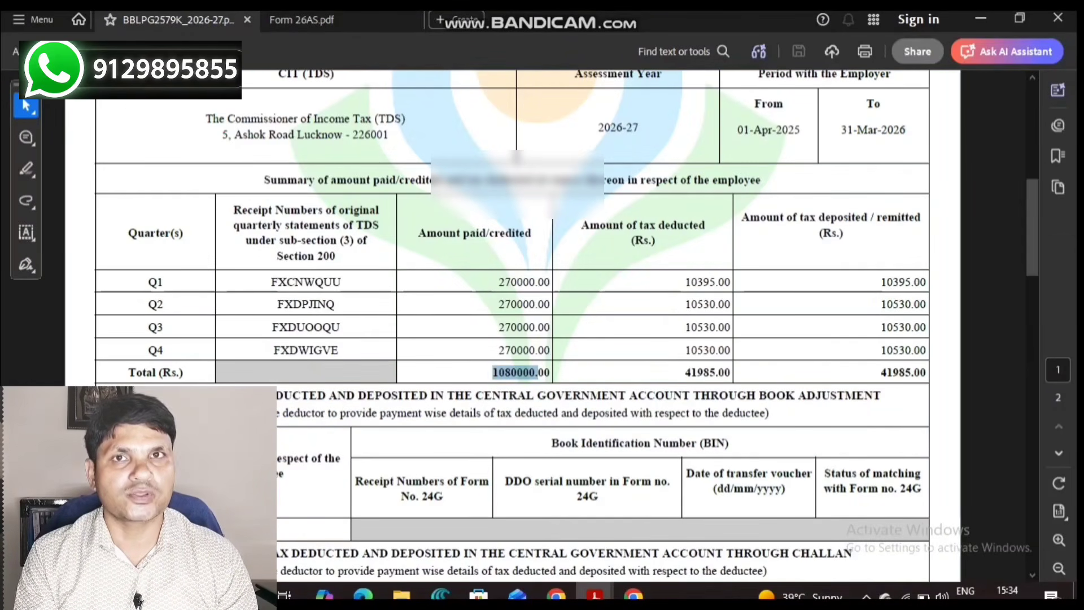
pyautogui.moveTo(881, 373); pyautogui.dragTo(926, 372)
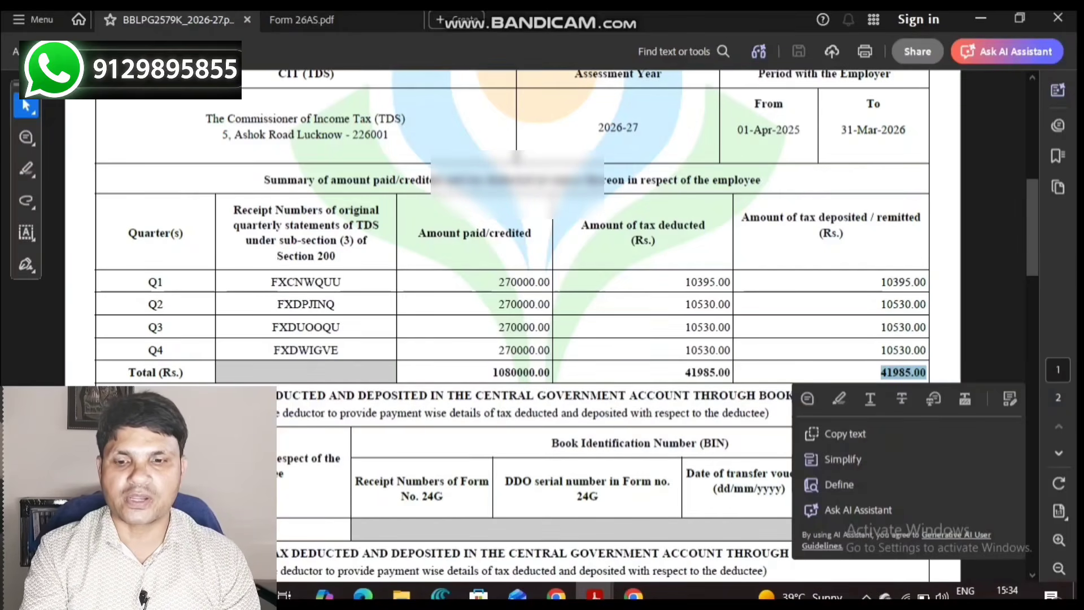
pyautogui.click(317, 20)
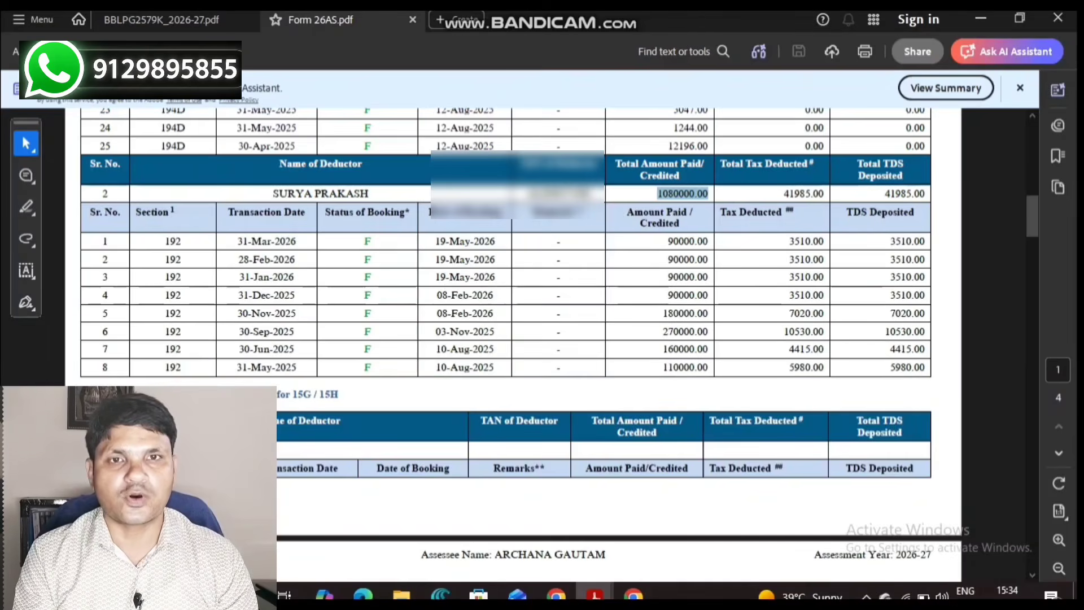
pyautogui.moveTo(884, 193); pyautogui.dragTo(927, 193)
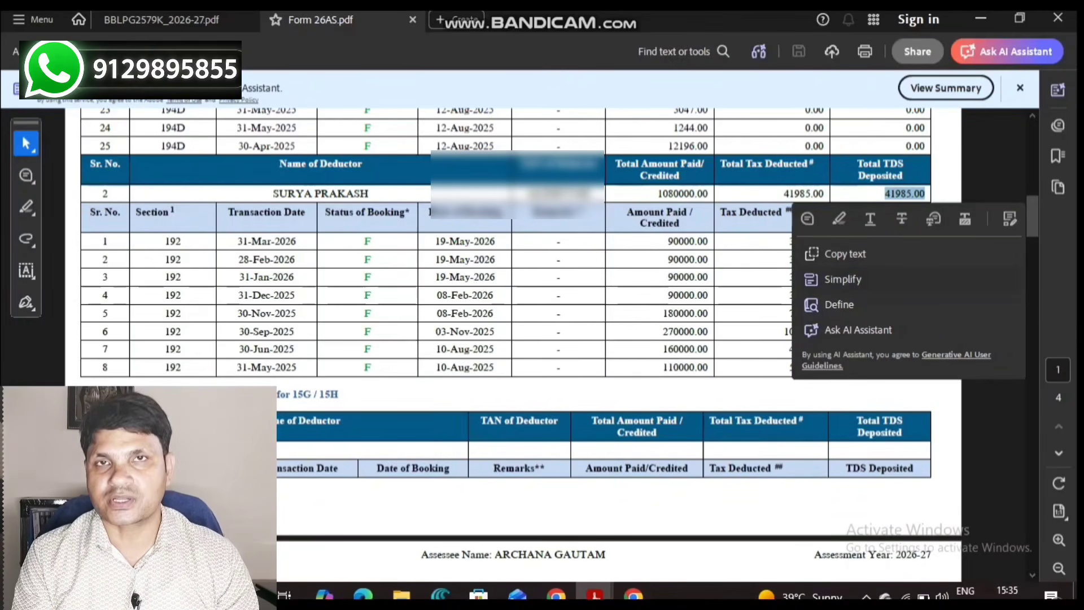
pyautogui.click(885, 193)
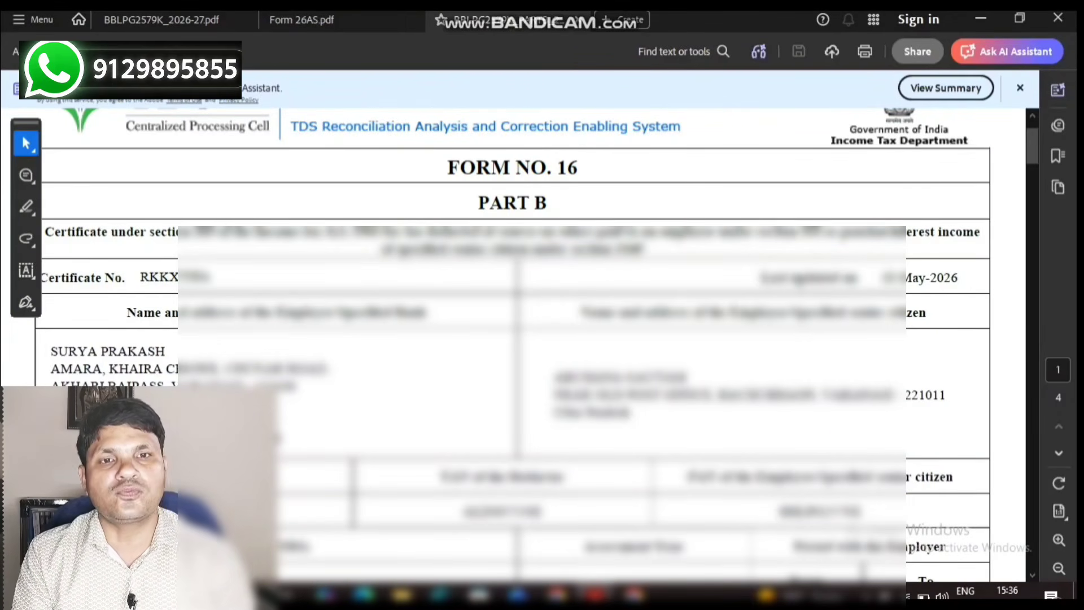
# Step: Examine the Form No. 16 Part B heading and the salary under section 17(1) in Annexure I
pyautogui.moveTo(453, 169); pyautogui.dragTo(569, 169)
pyautogui.moveTo(502, 203); pyautogui.dragTo(543, 204)
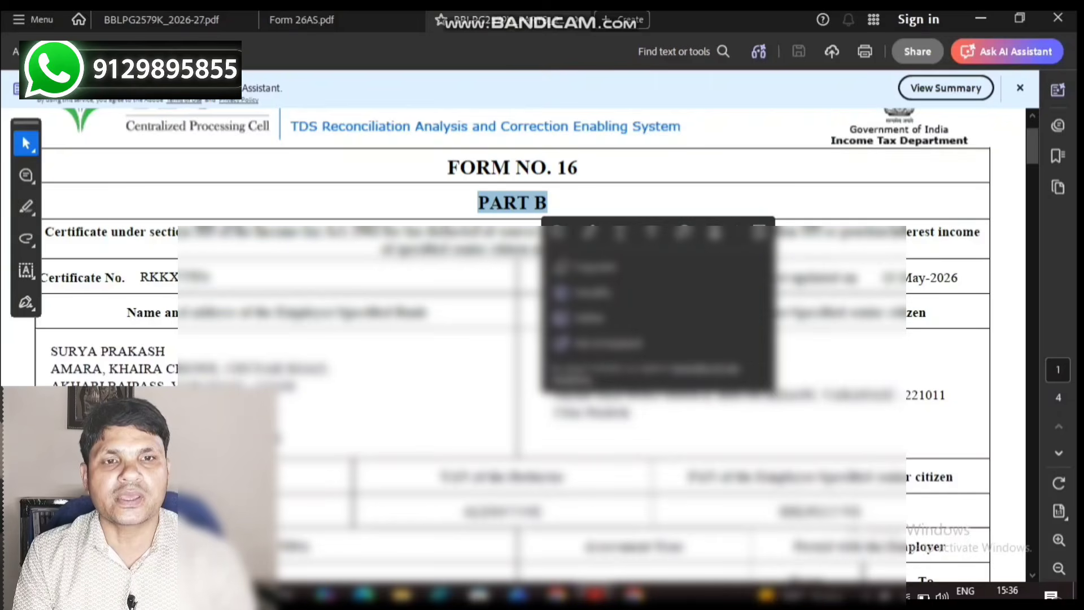
pyautogui.scroll(-10, 547, 203)
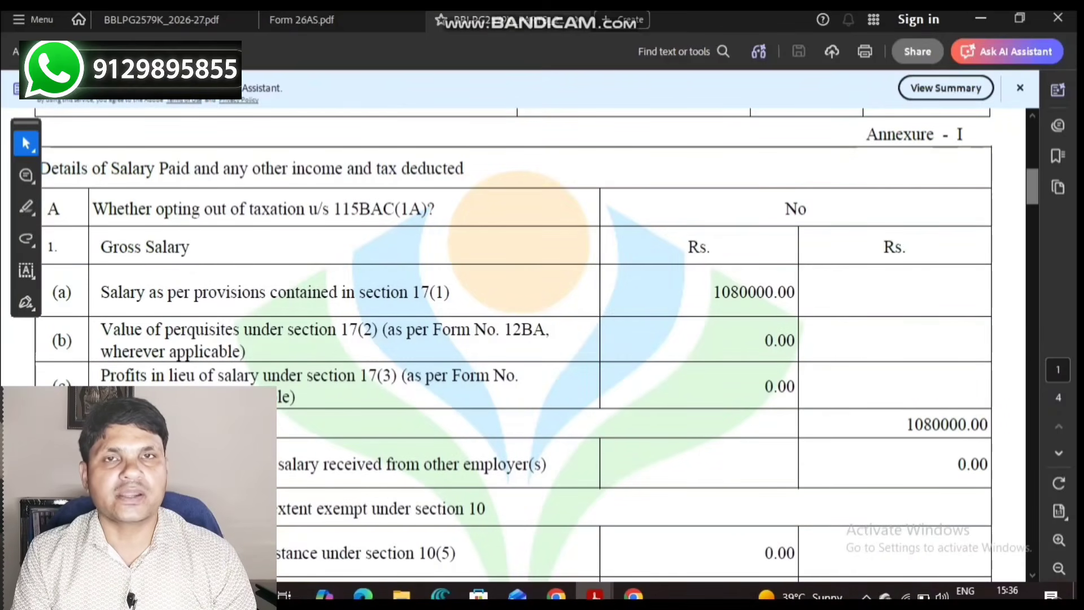
pyautogui.moveTo(195, 292); pyautogui.dragTo(450, 294)
pyautogui.moveTo(730, 293); pyautogui.dragTo(795, 292)
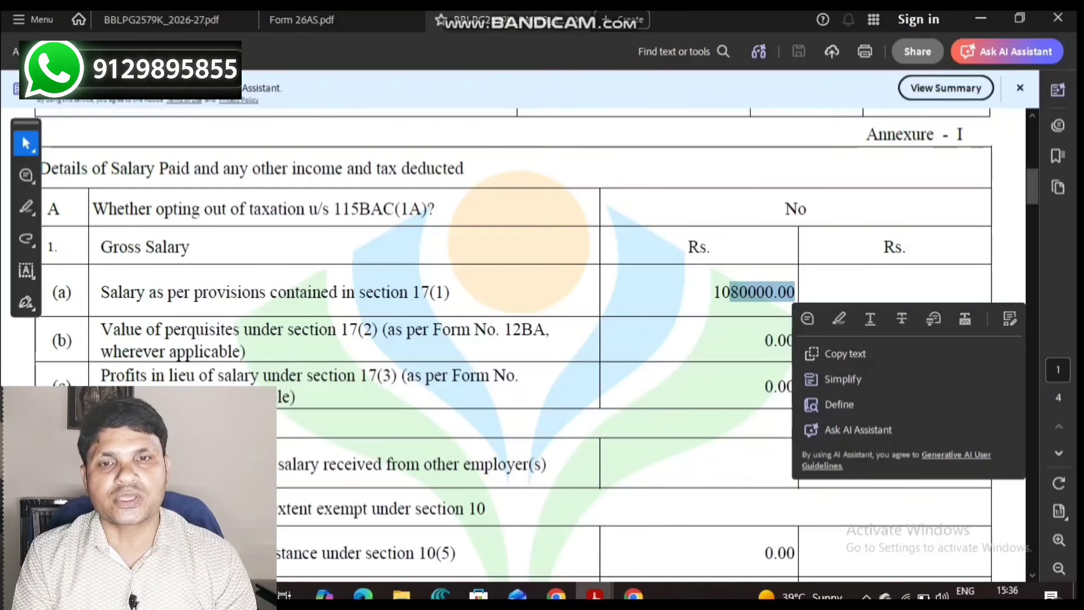
# Step: Check the answer on opting out of taxation u/s 115BAC(1A) against the section 17(1) gross salary figure
pyautogui.moveTo(156, 209); pyautogui.dragTo(808, 209)
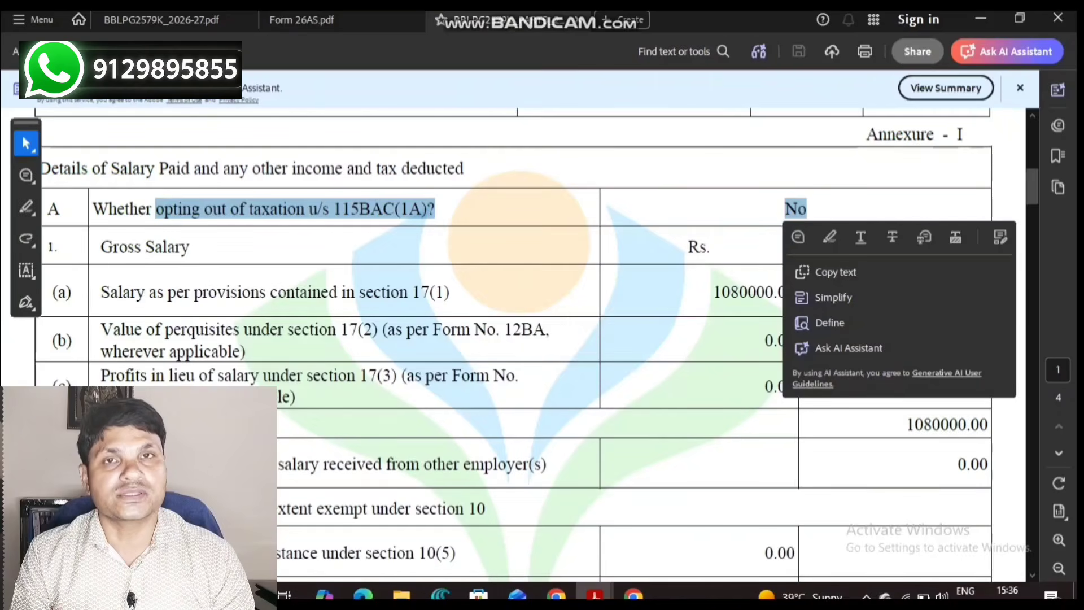
pyautogui.press('Escape')
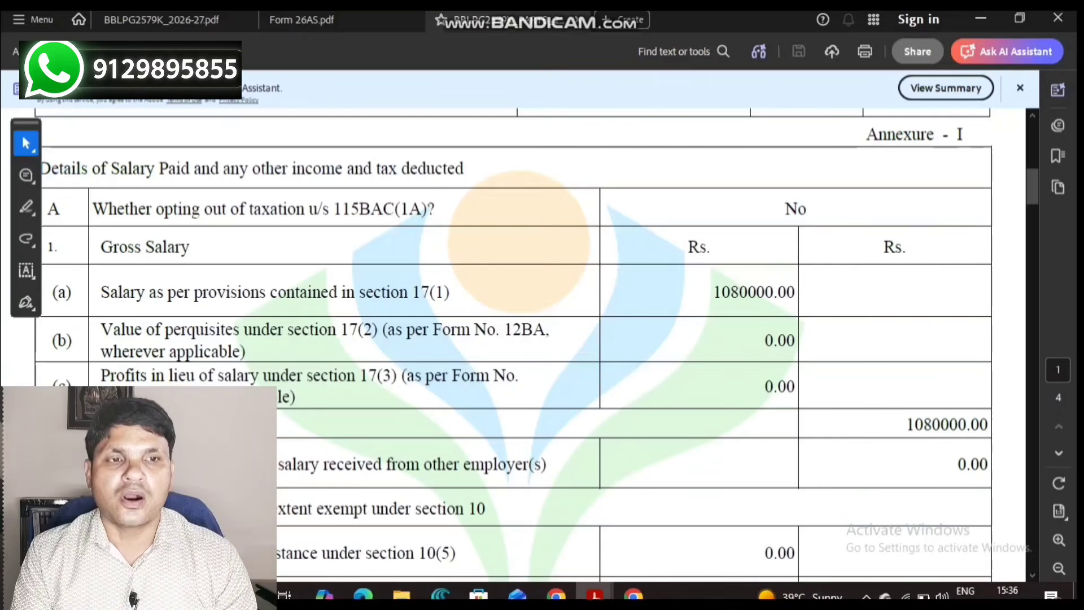
pyautogui.doubleClick(796, 209)
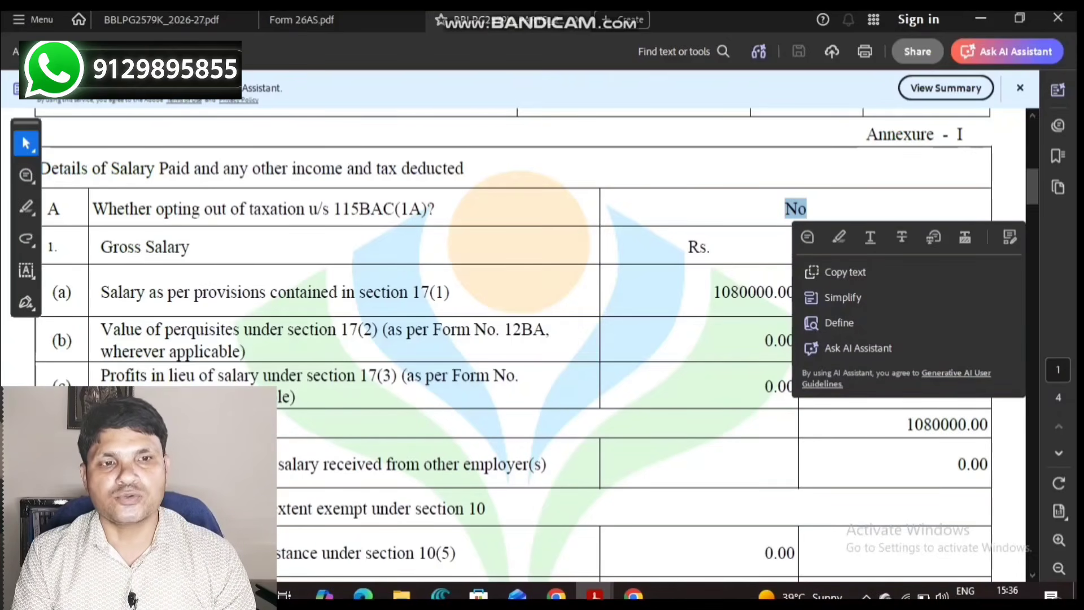
pyautogui.moveTo(714, 292); pyautogui.dragTo(779, 292)
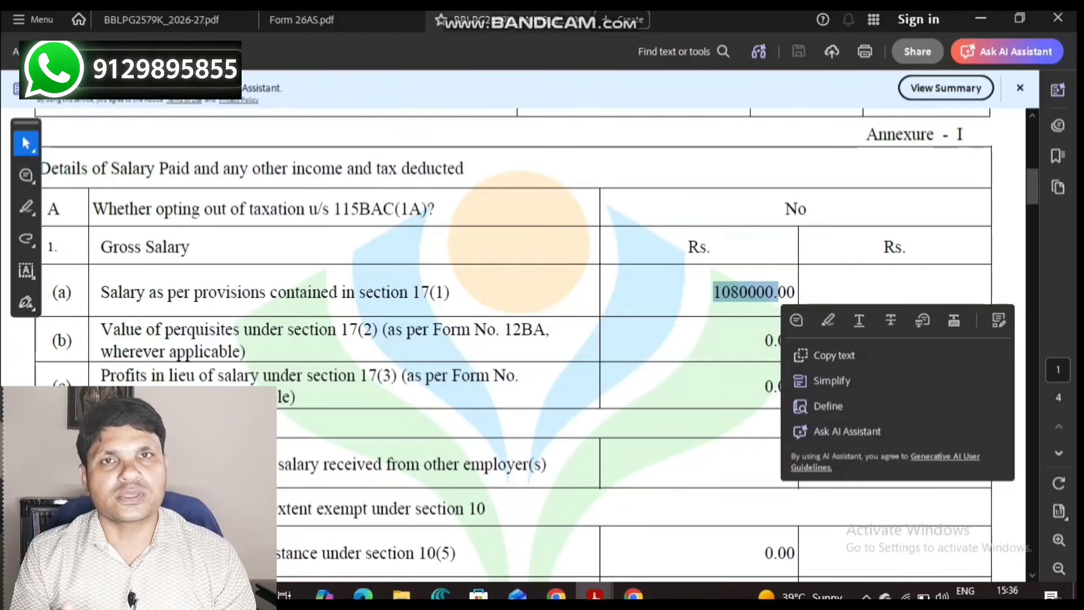
pyautogui.click(779, 292)
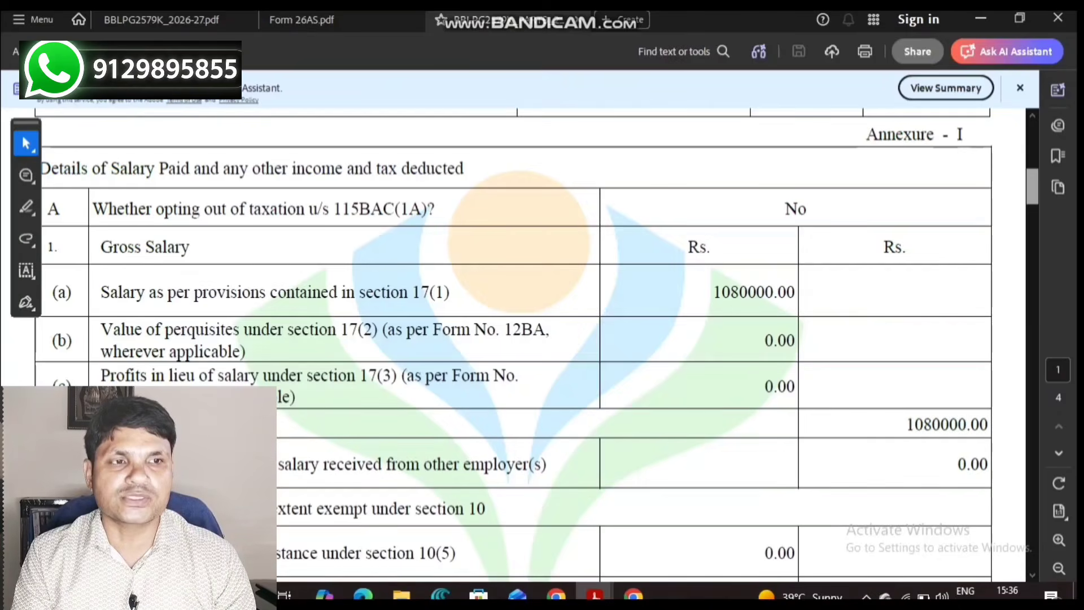
# Step: Examine the allowances exempt under section 10 and their amounts in Form 16 Part B
pyautogui.moveTo(1033, 188); pyautogui.dragTo(1033, 208)
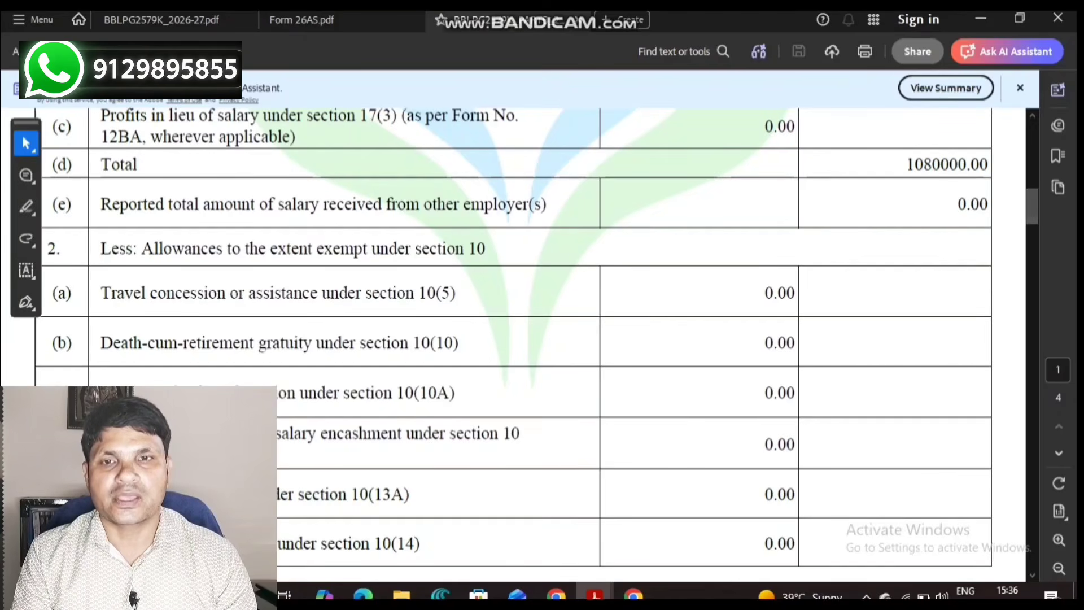
pyautogui.moveTo(141, 248); pyautogui.dragTo(486, 249)
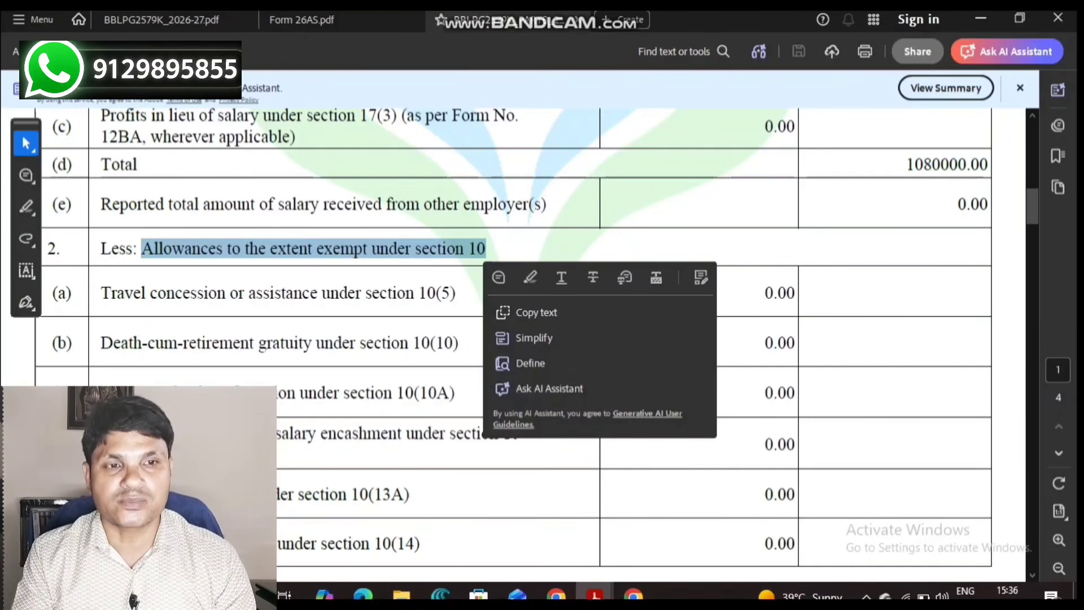
pyautogui.click(627, 246)
pyautogui.moveTo(764, 292); pyautogui.dragTo(774, 494)
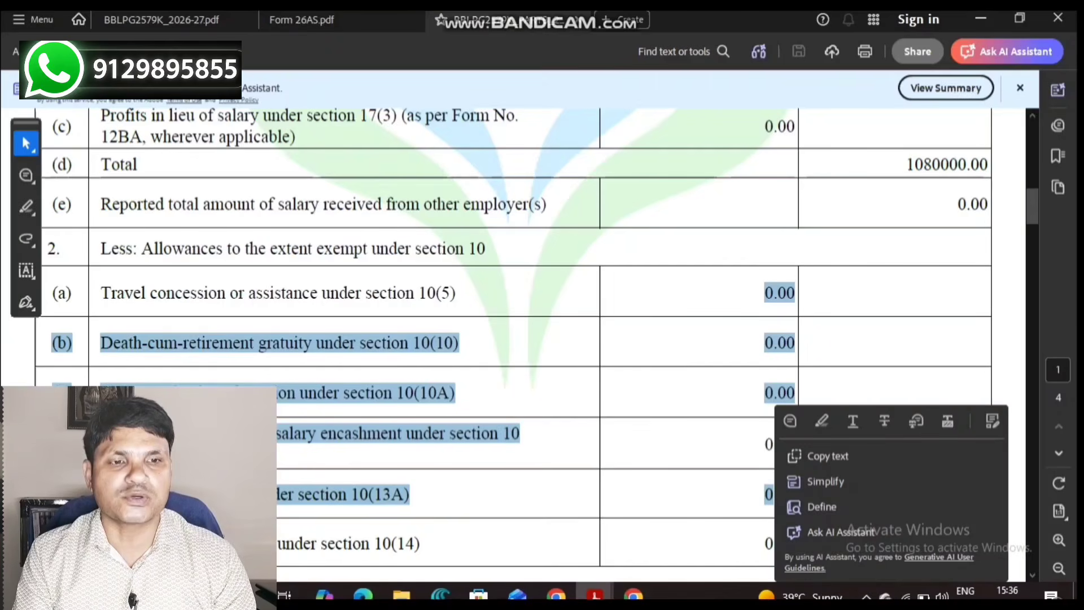
pyautogui.click(774, 495)
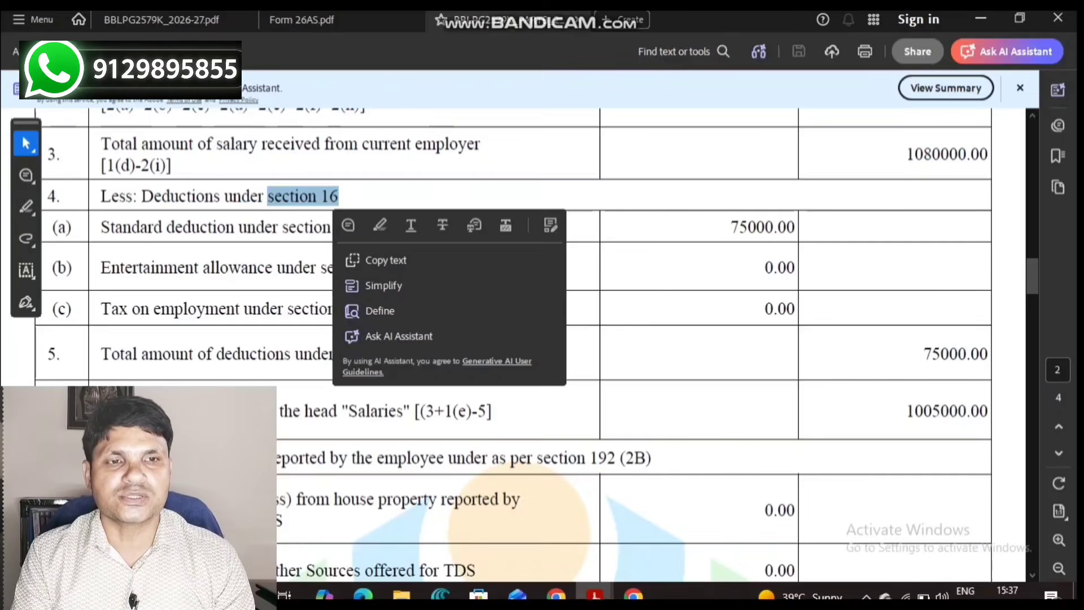
# Step: Examine the section 16 deductions: standard deduction, entertainment allowance and tax on employment
pyautogui.moveTo(731, 227); pyautogui.dragTo(796, 228)
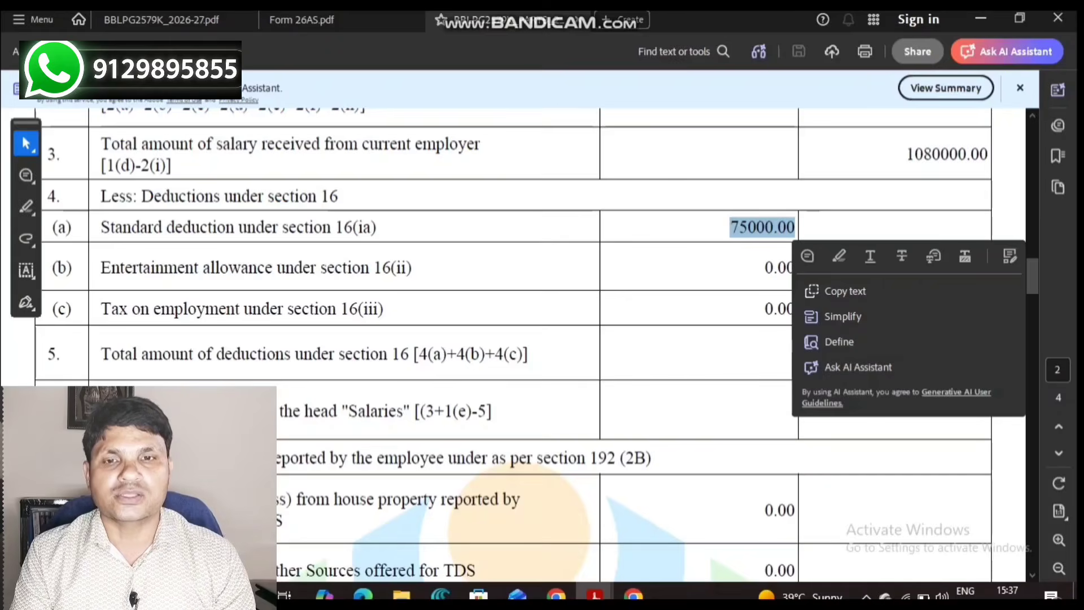
pyautogui.moveTo(205, 267); pyautogui.dragTo(368, 268)
pyautogui.moveTo(293, 309); pyautogui.dragTo(384, 308)
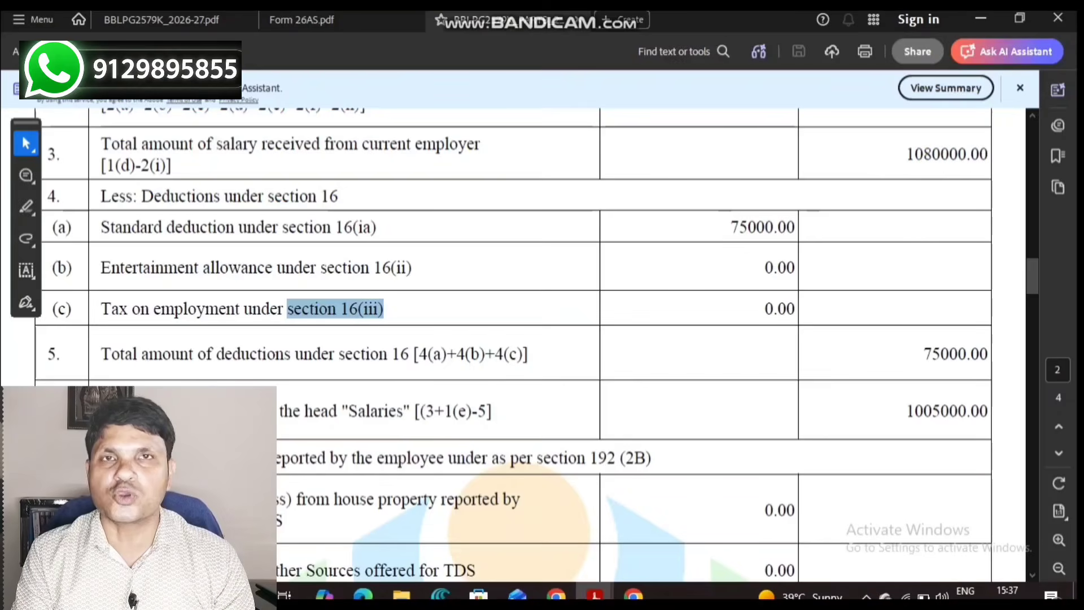
# Step: Examine the Chapter VI-A deductions, including the employer's pension contribution under section 80CCD (2), through to the tax computation rows
pyautogui.scroll(-10, 22, 133)
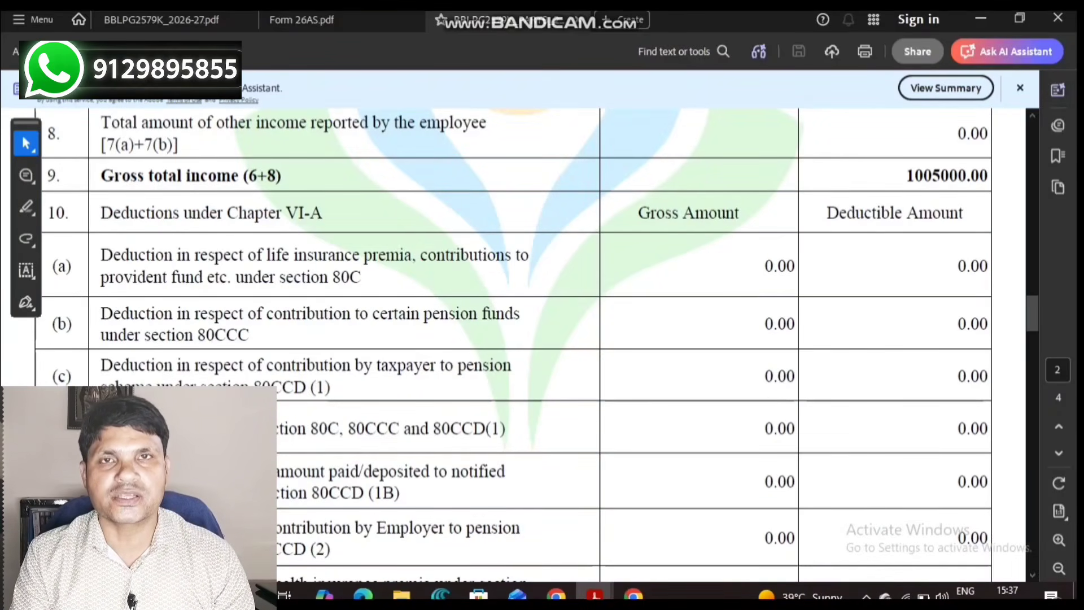
pyautogui.moveTo(286, 213); pyautogui.dragTo(322, 212)
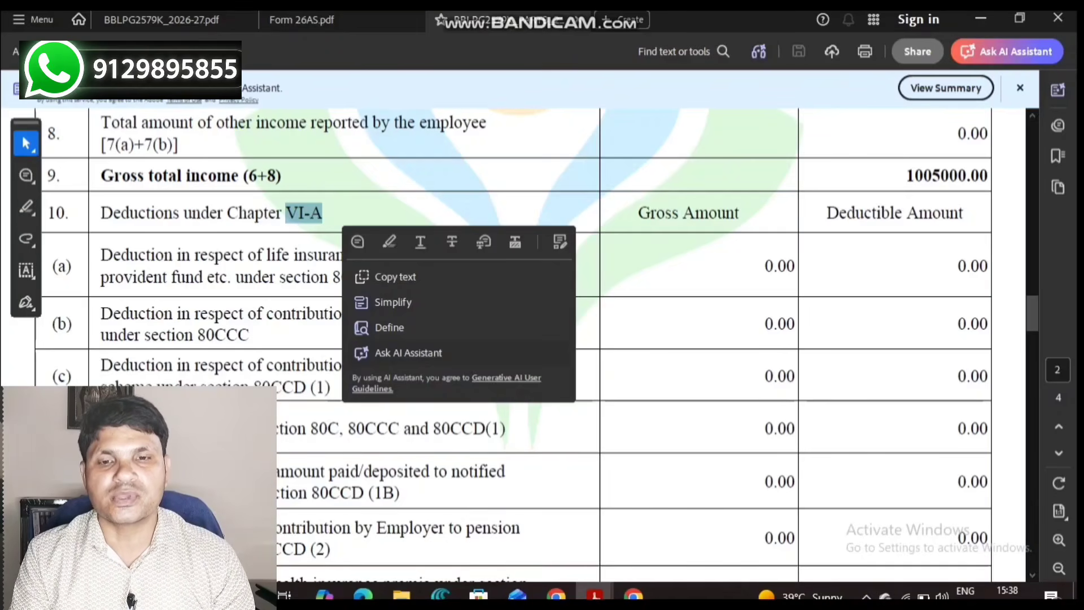
pyautogui.moveTo(113, 528); pyautogui.dragTo(333, 549)
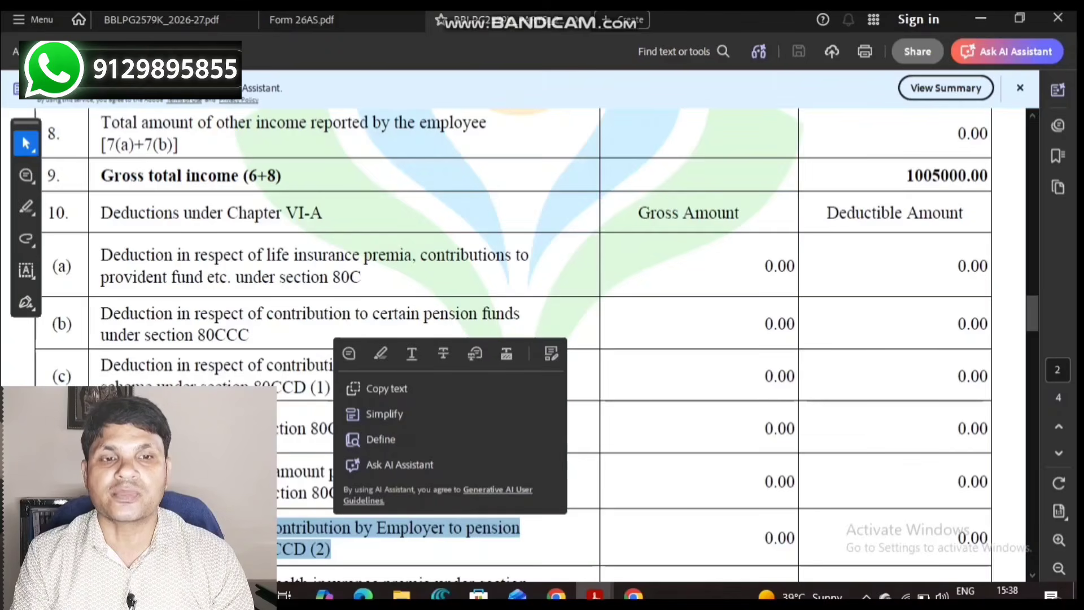
pyautogui.moveTo(761, 538); pyautogui.dragTo(795, 538)
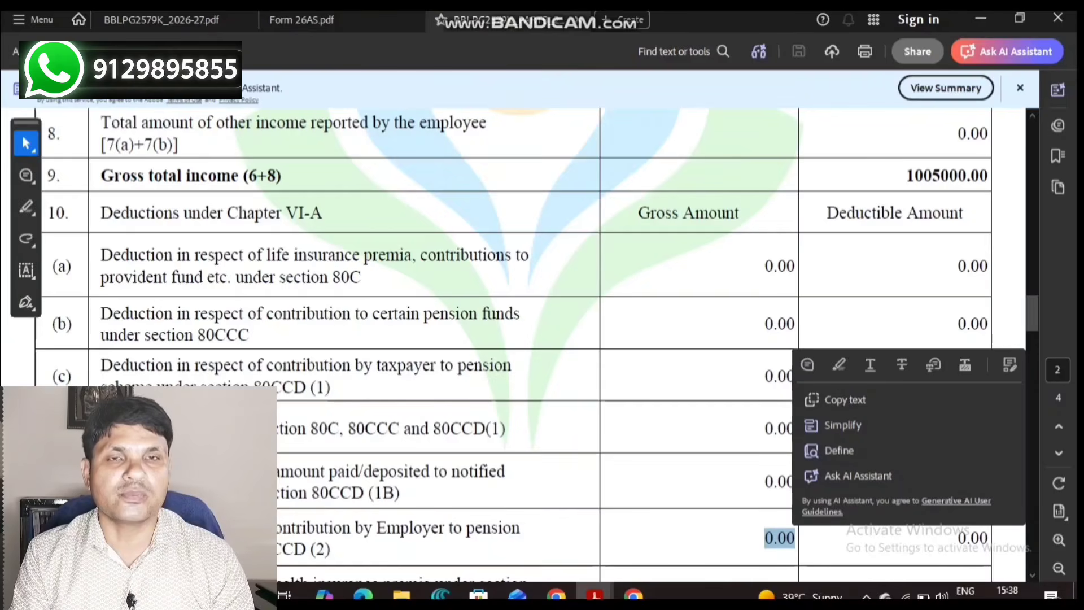
pyautogui.scroll(-5, 530, 345)
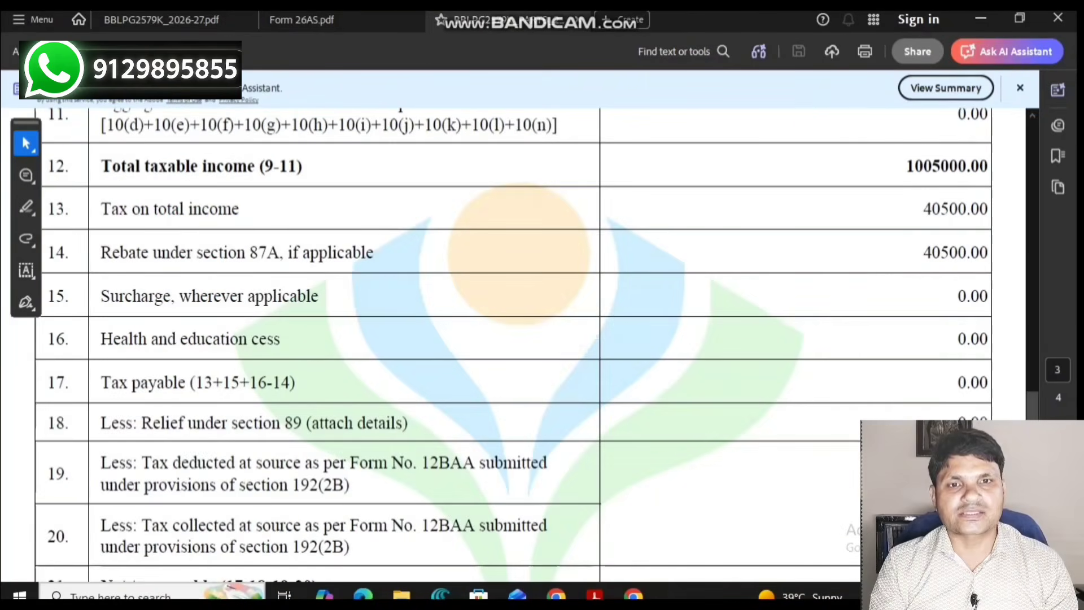
# Step: Compare the tax on total income, section 87A rebate and cess in Form 16 Part B with the TDS entries in Form 26AS
pyautogui.moveTo(101, 166); pyautogui.dragTo(304, 167)
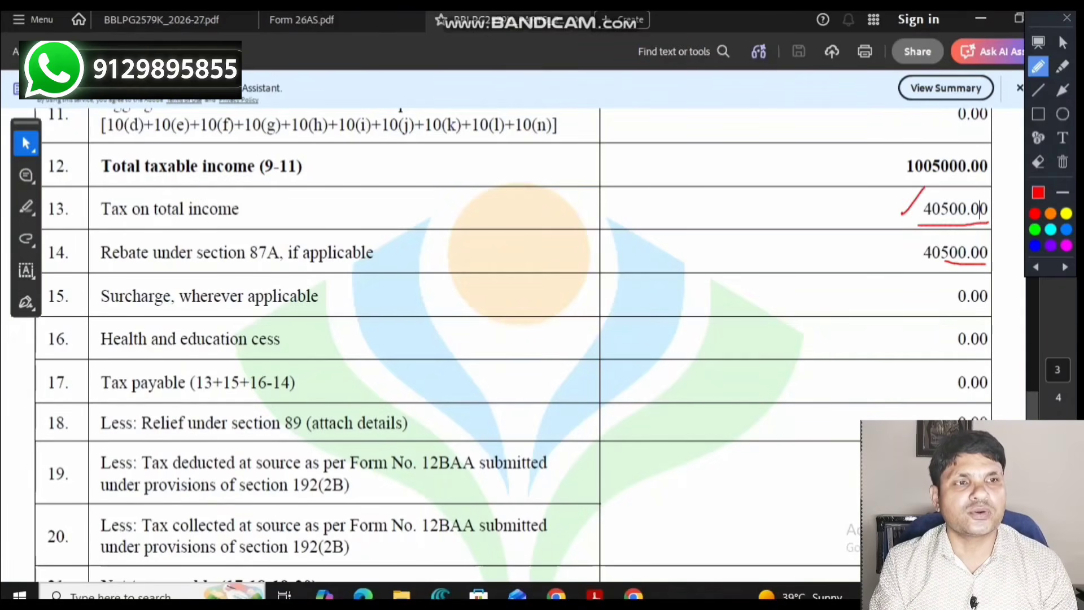
pyautogui.click(1067, 18)
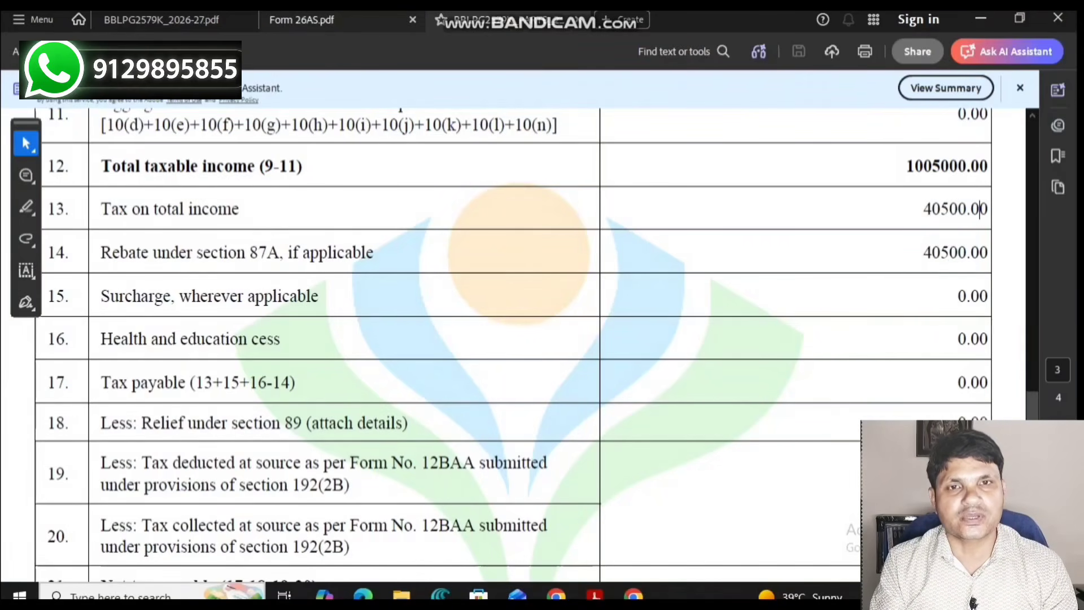
pyautogui.click(311, 20)
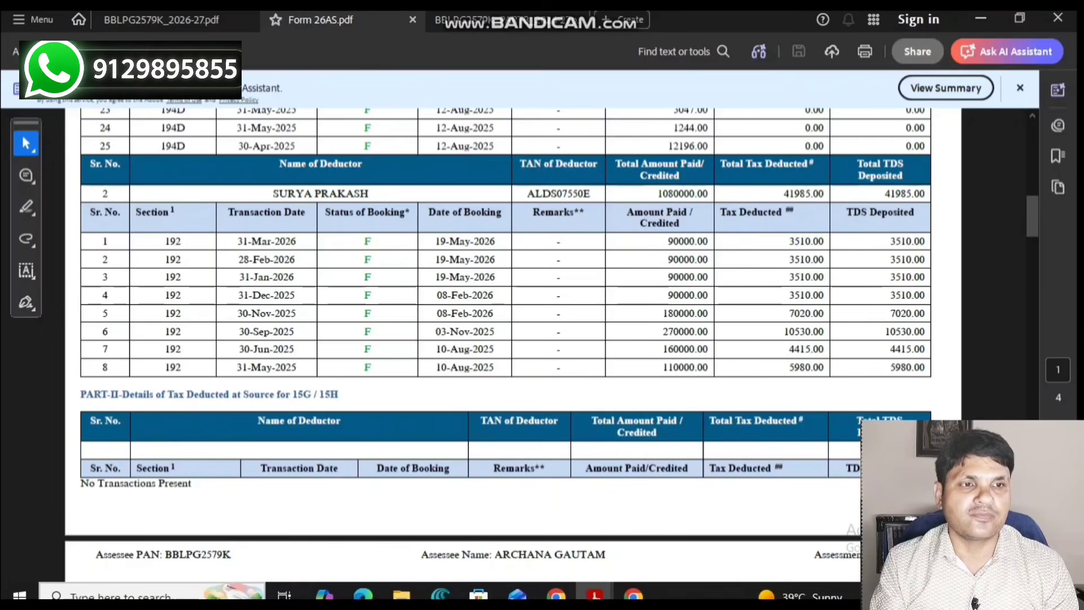
pyautogui.click(497, 21)
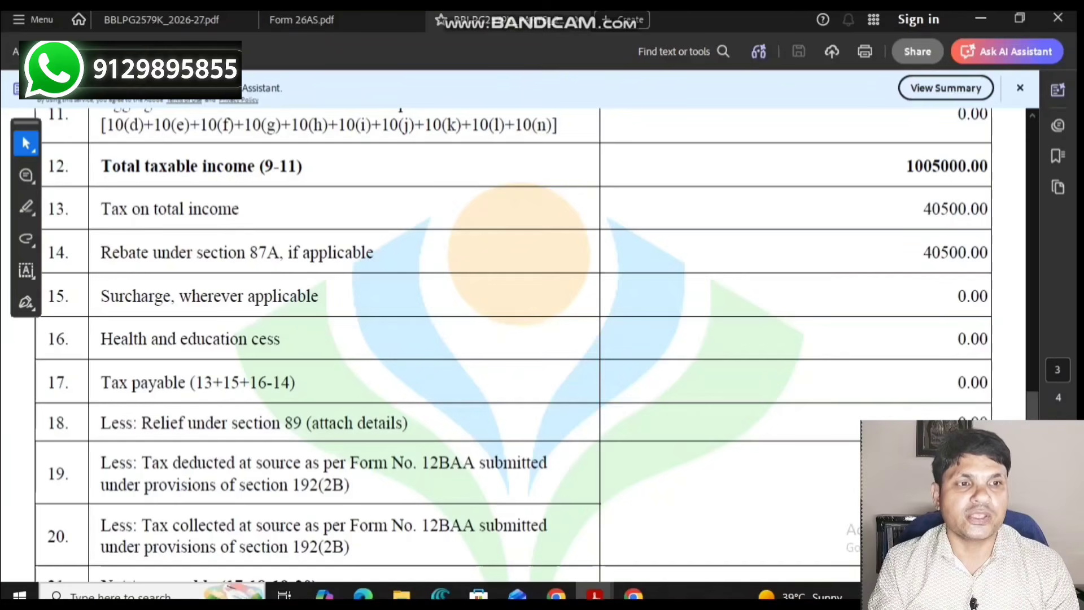
pyautogui.moveTo(932, 209); pyautogui.dragTo(988, 210)
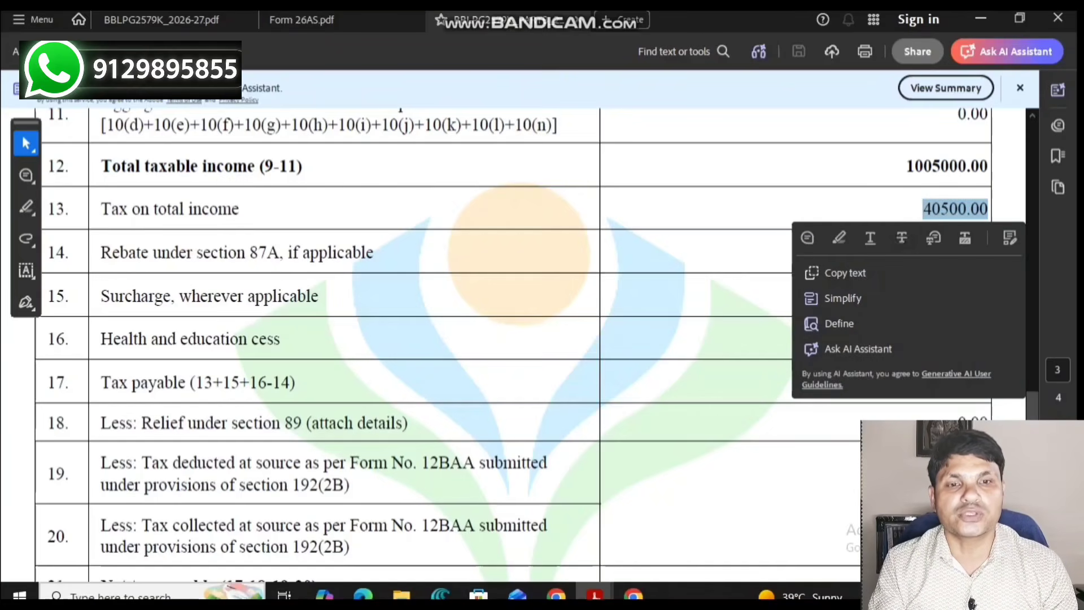
pyautogui.click(989, 210)
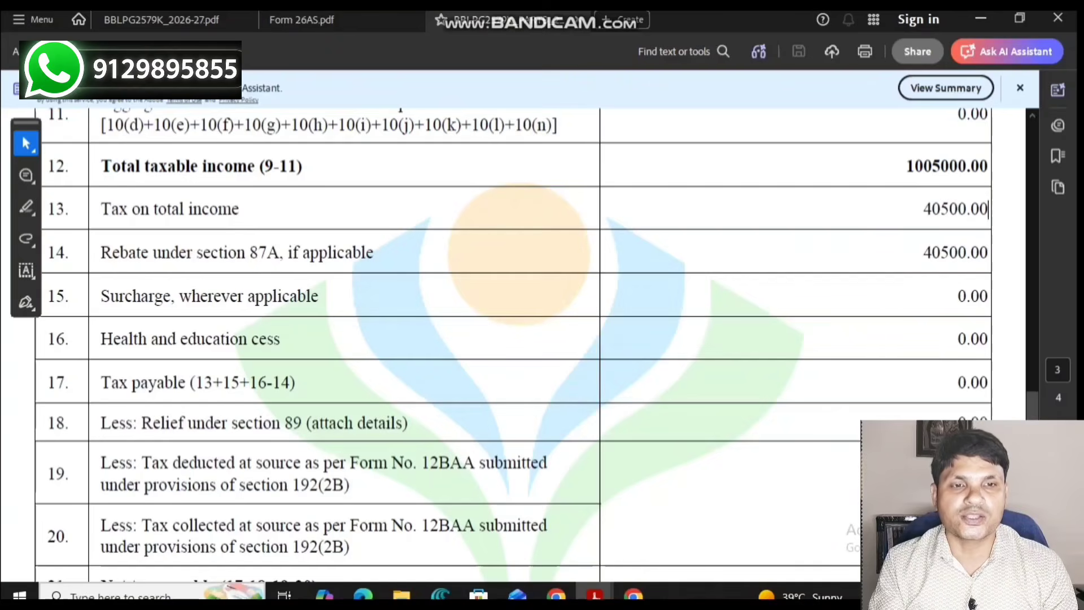
pyautogui.moveTo(181, 339); pyautogui.dragTo(980, 340)
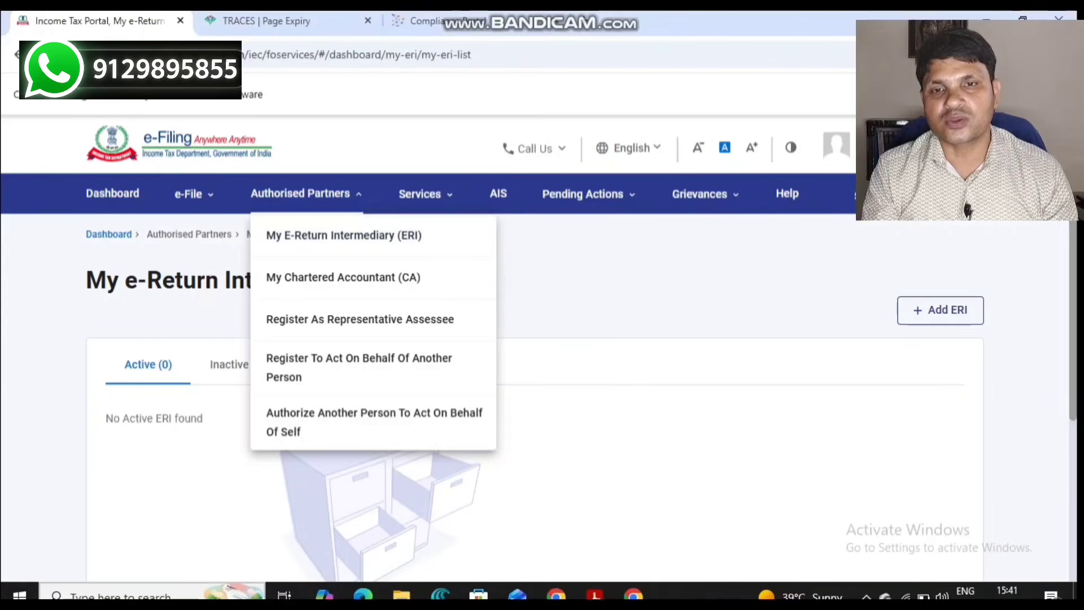
# Step: On the e-Filing portal, begin filing an income tax return for assessment year 2026-27 (Current A.Y.) in Online mode
pyautogui.moveTo(194, 194)
pyautogui.moveTo(240, 235)
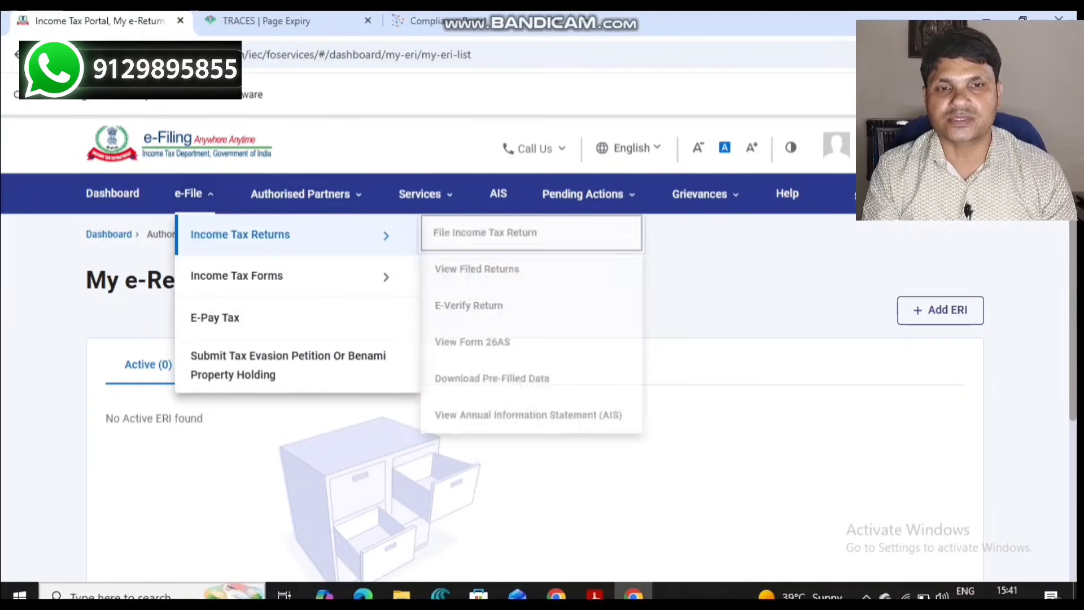
pyautogui.click(485, 233)
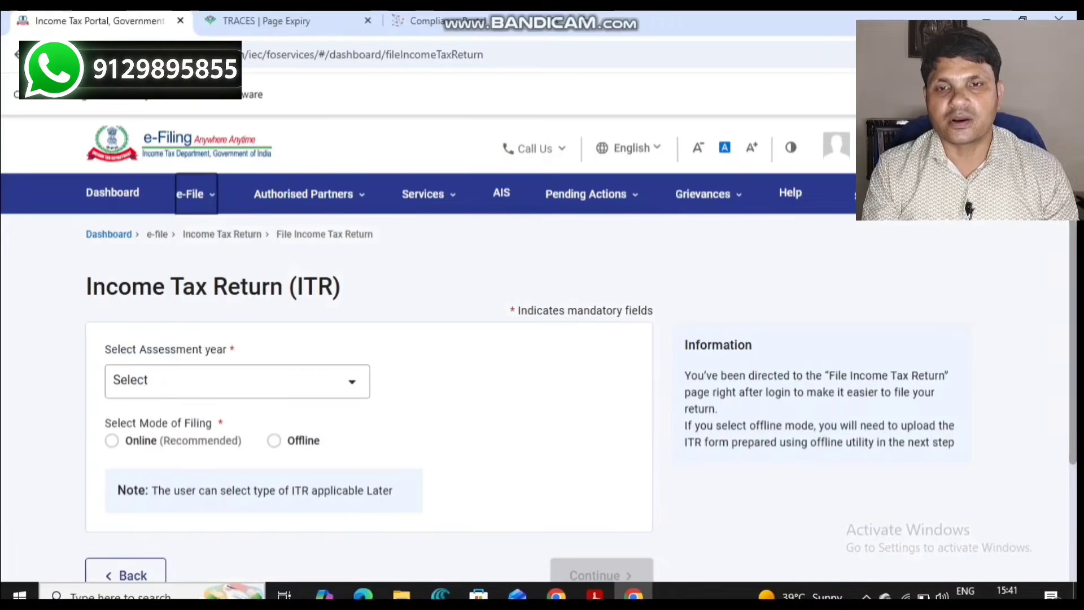
pyautogui.click(237, 381)
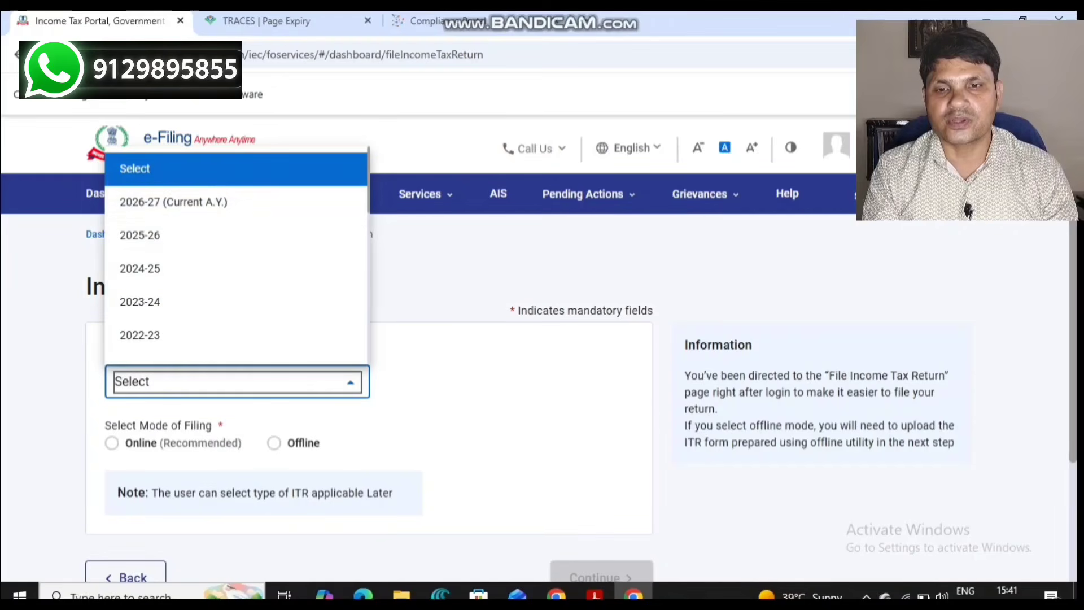
pyautogui.click(173, 202)
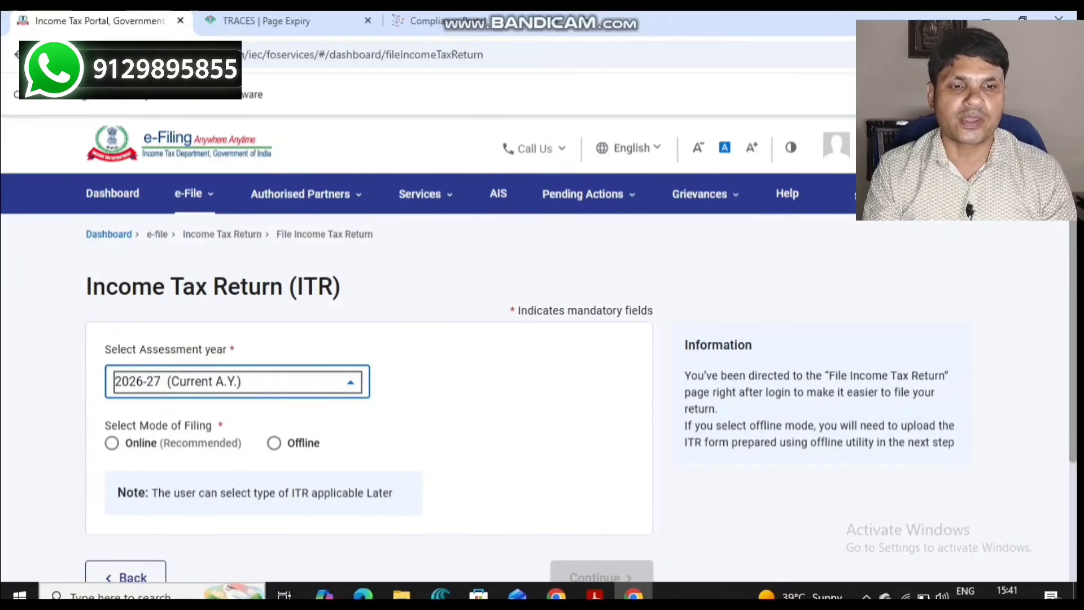
pyautogui.click(112, 443)
pyautogui.scroll(-2, 369, 384)
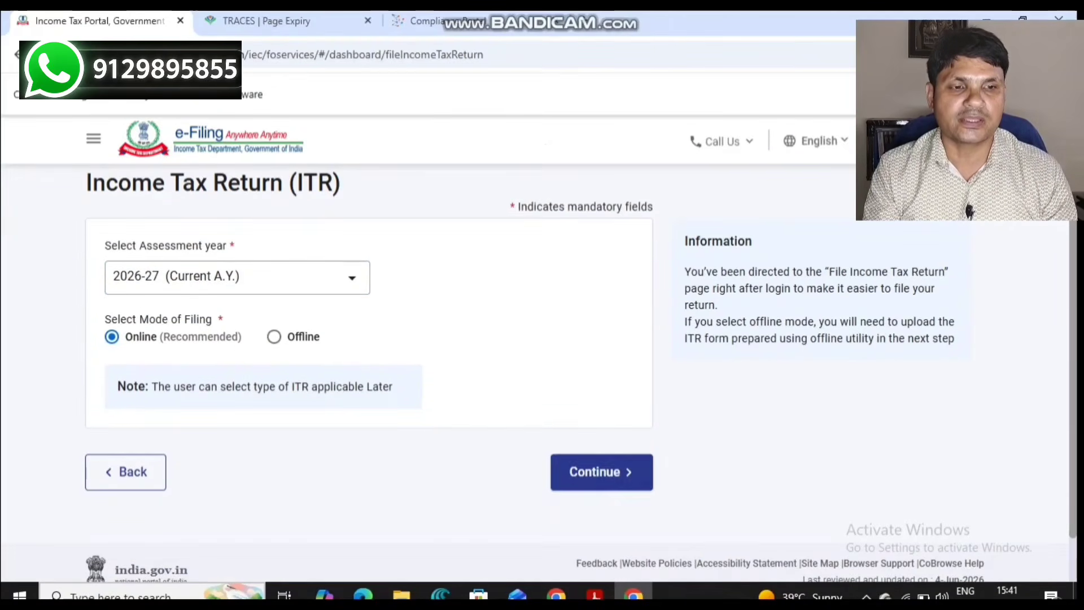
pyautogui.click(602, 472)
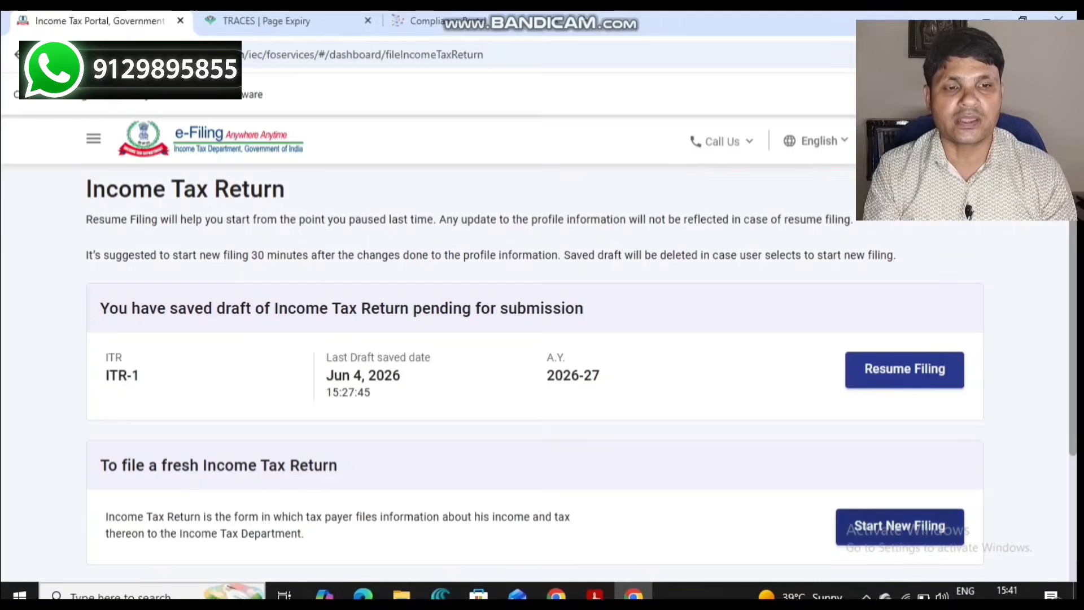
# Step: Start a new filing instead of resuming the saved draft, with Individual status and the ITR - 1 form
pyautogui.click(900, 526)
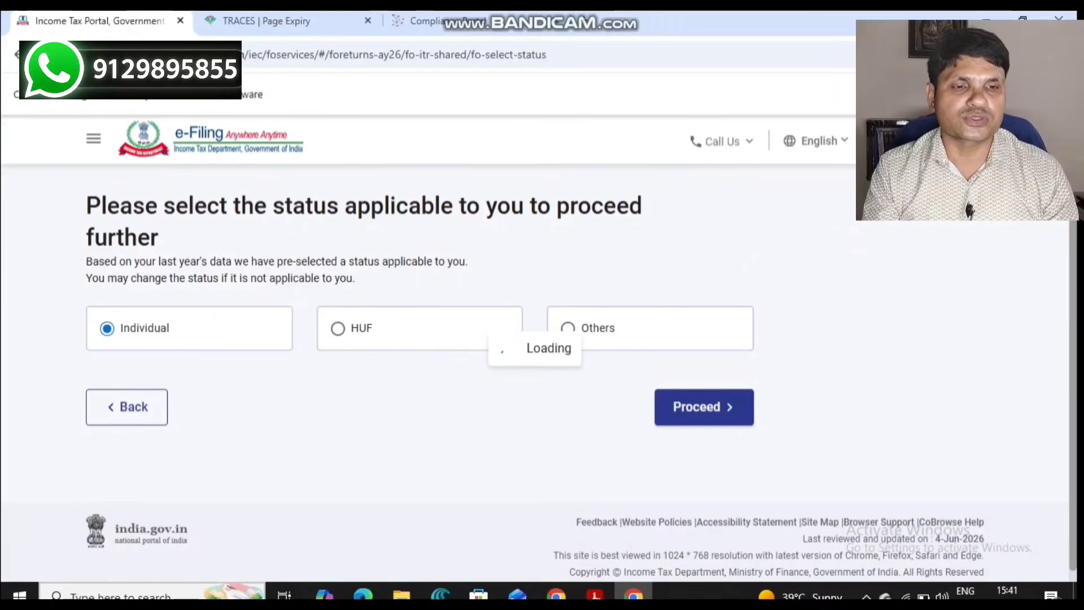
pyautogui.click(704, 407)
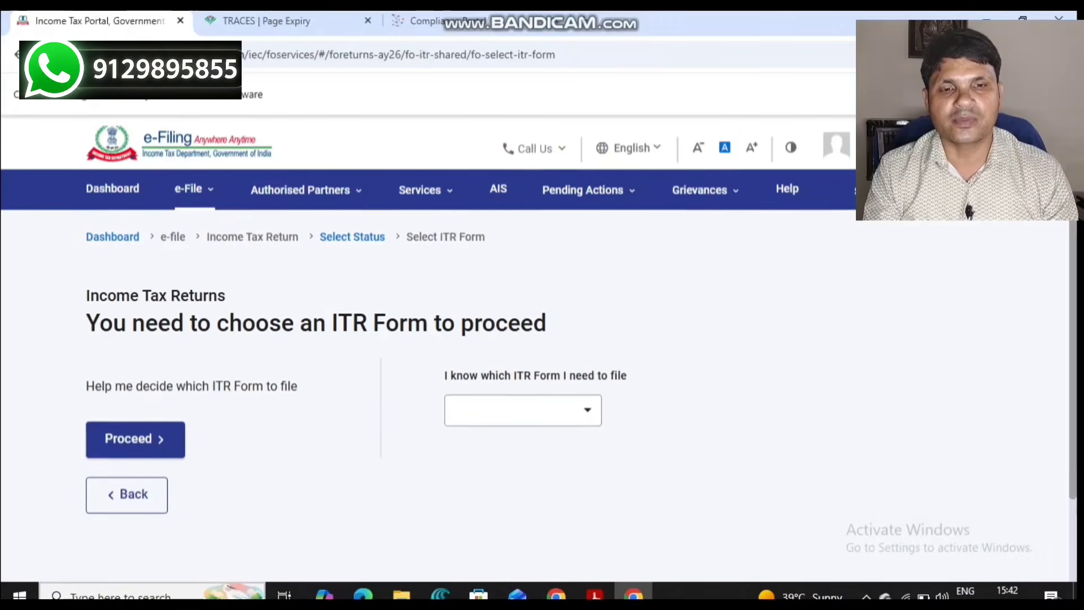
pyautogui.click(523, 411)
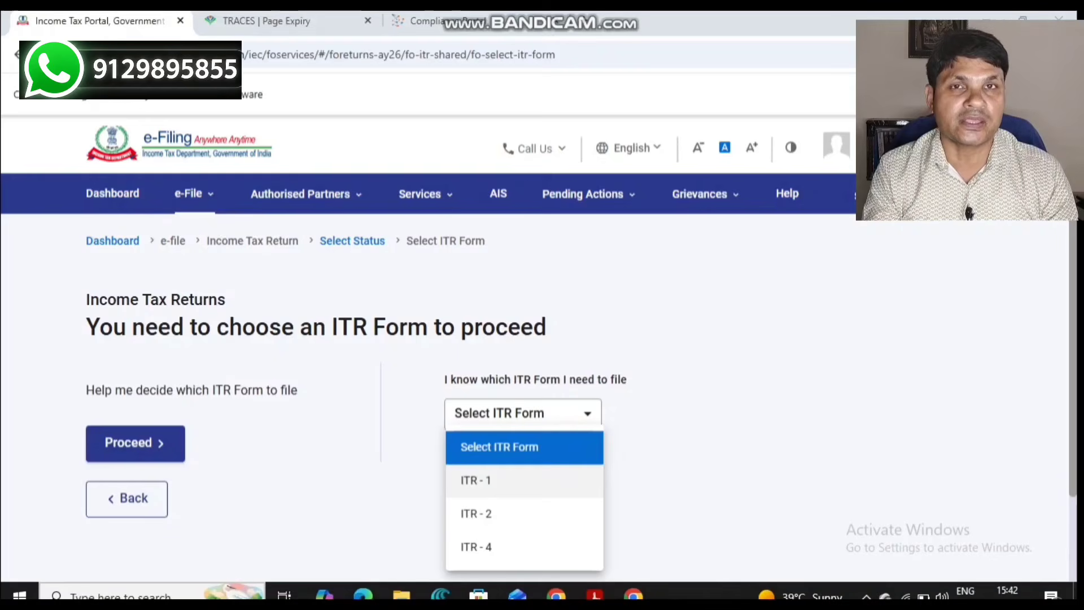
pyautogui.click(706, 440)
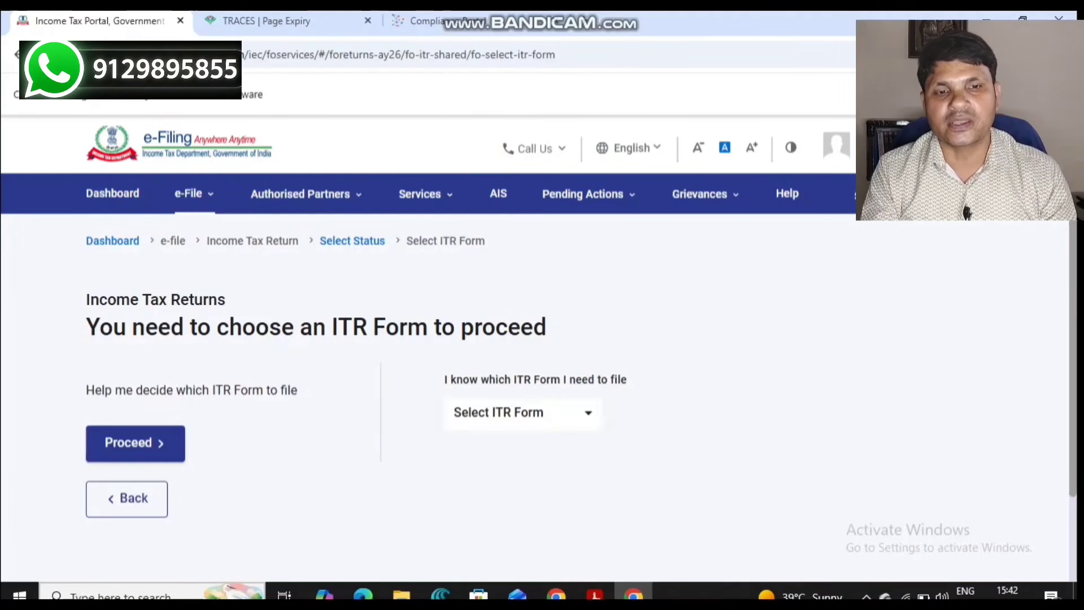
pyautogui.click(523, 414)
pyautogui.click(476, 480)
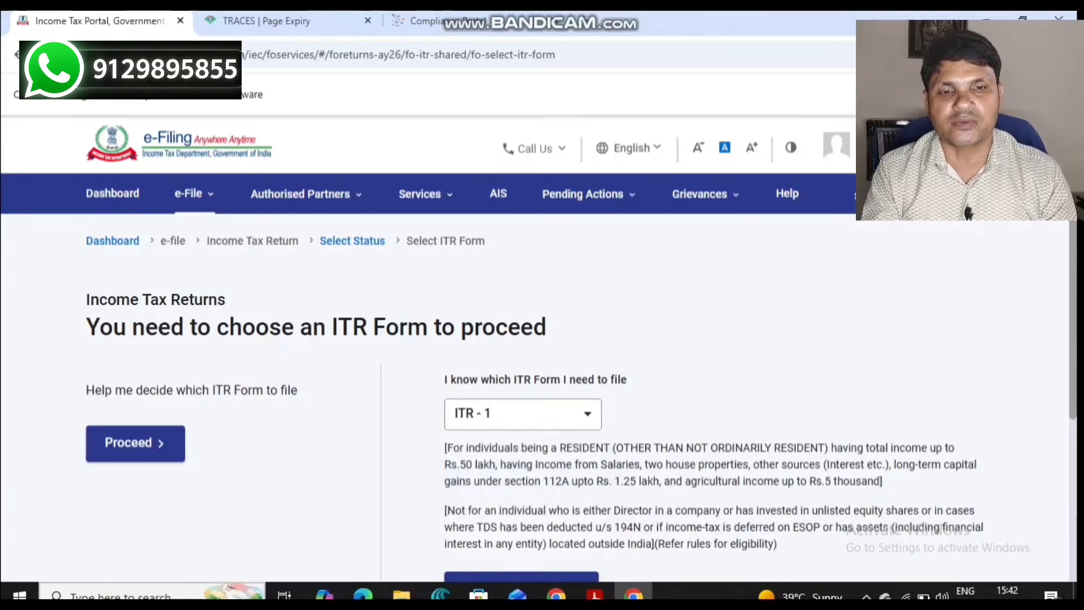
pyautogui.scroll(-2, 485, 480)
pyautogui.click(486, 484)
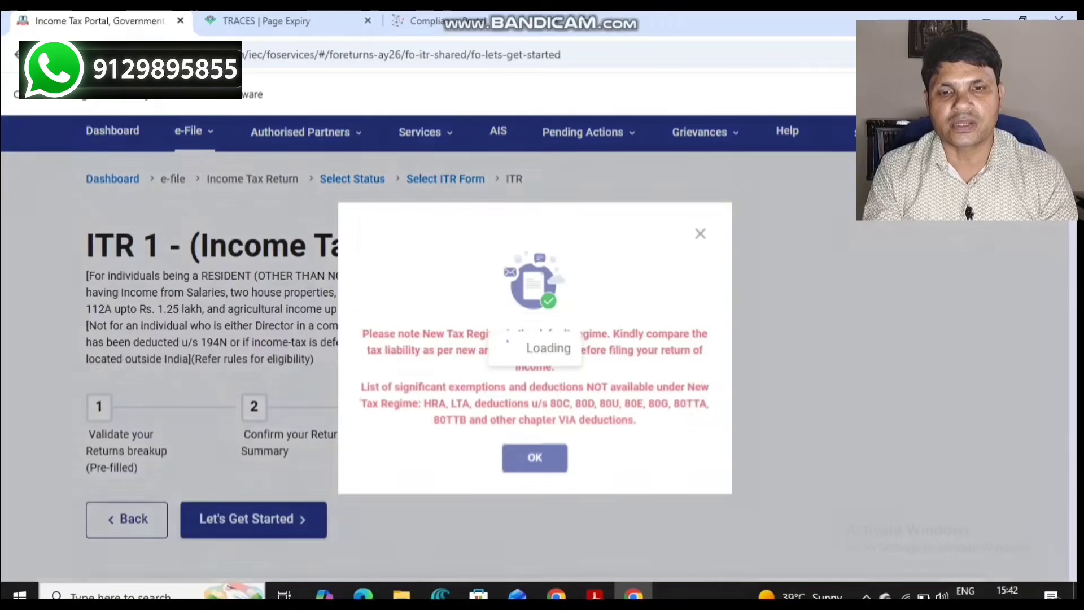
# Step: Accept the new tax regime notice and give taxable income above the basic exemption limit as the reason for filing
pyautogui.click(534, 459)
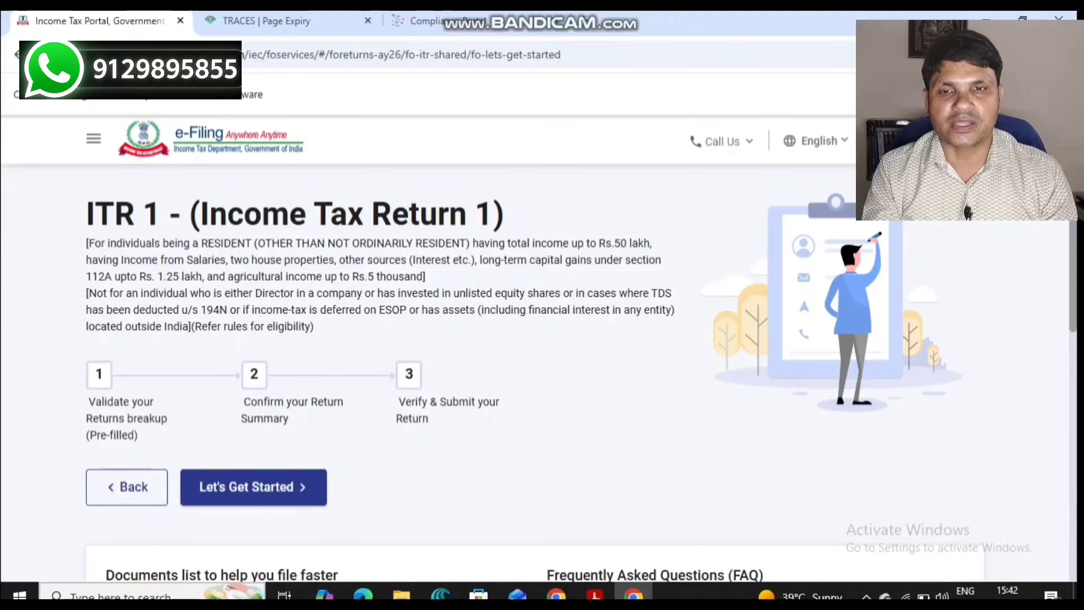
pyautogui.click(254, 487)
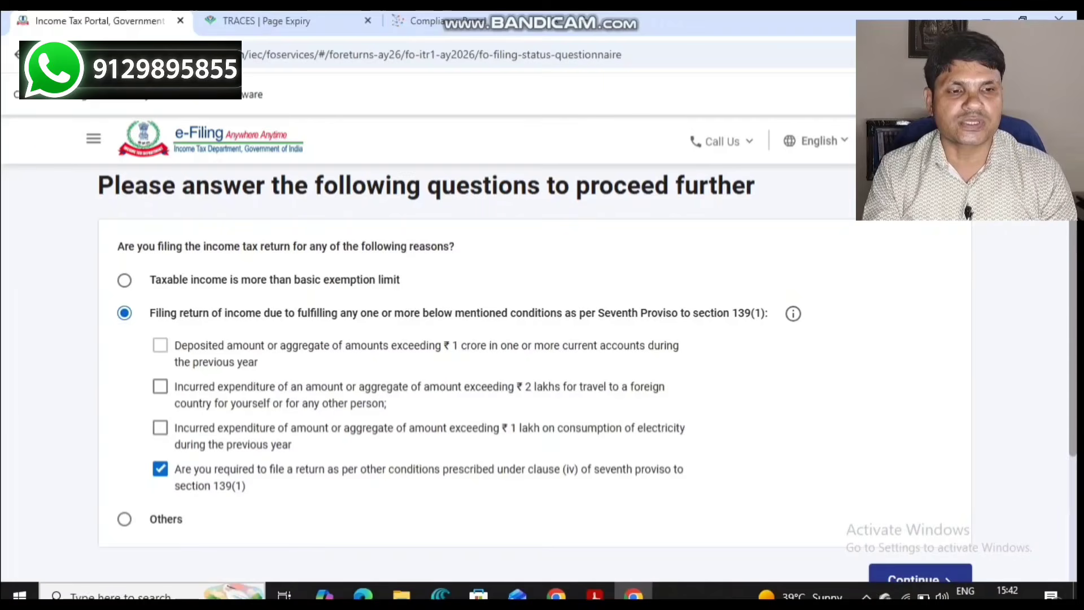
pyautogui.click(124, 281)
pyautogui.click(921, 576)
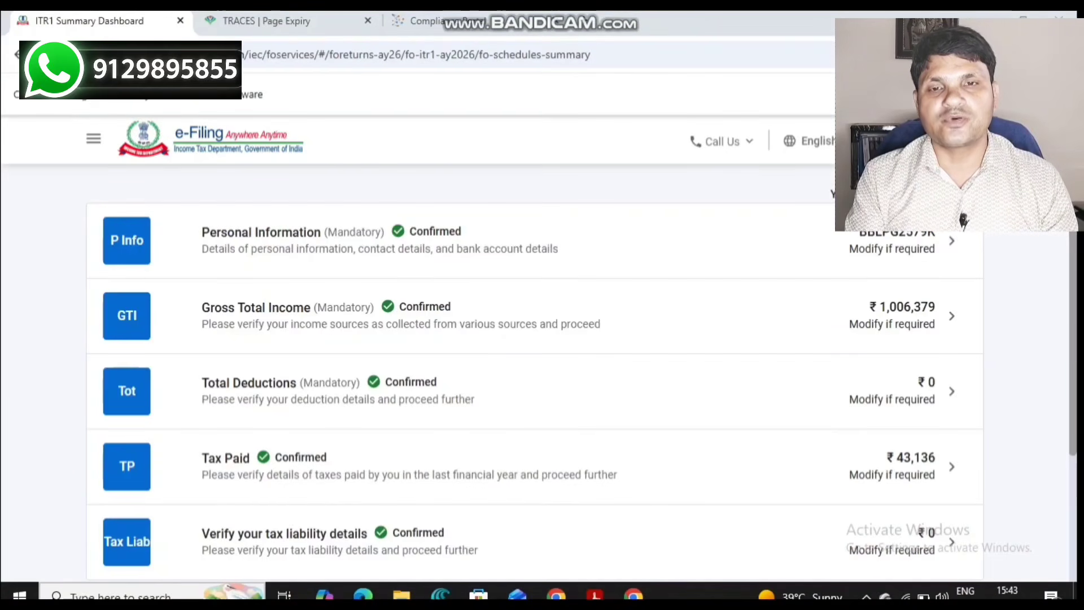
# Step: Open the Personal Information schedule and review the profile, contact details and primary and secondary addresses
pyautogui.click(380, 240)
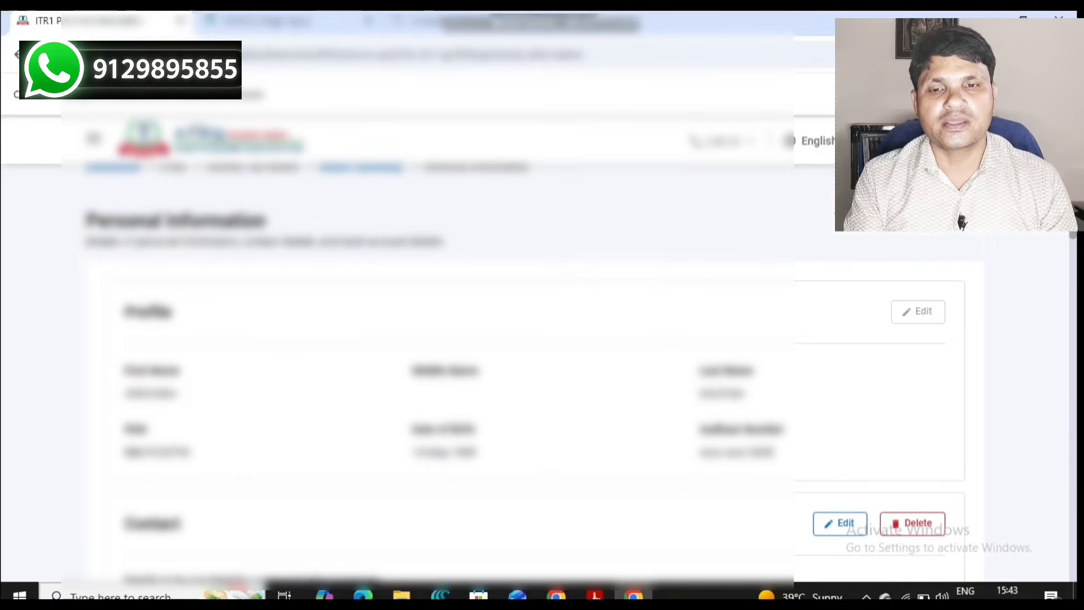
pyautogui.scroll(-2, 524, 362)
pyautogui.scroll(-5, 524, 361)
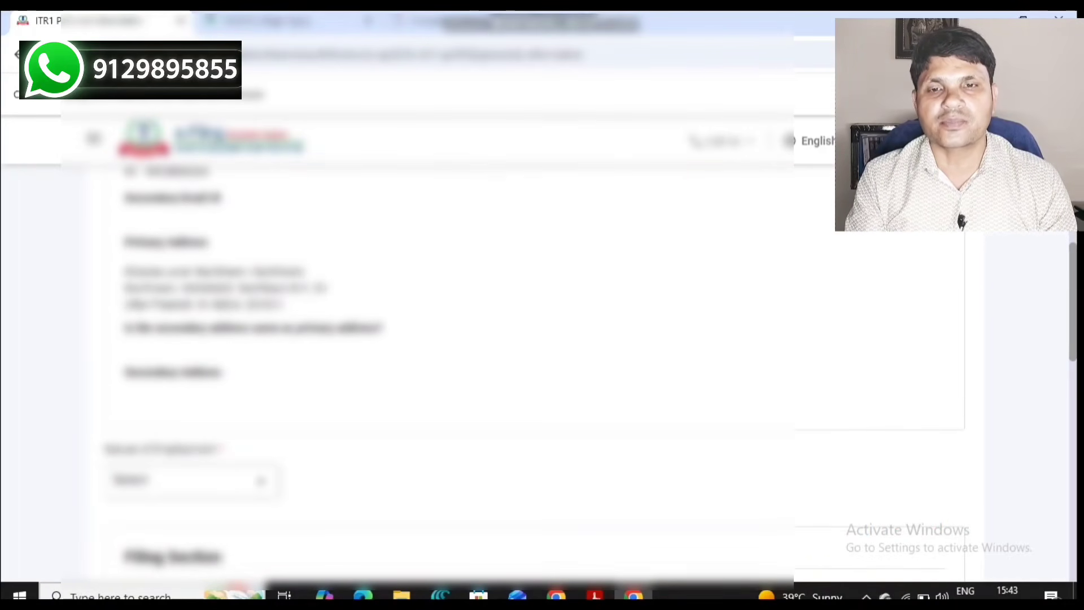
pyautogui.moveTo(124, 373); pyautogui.dragTo(218, 372)
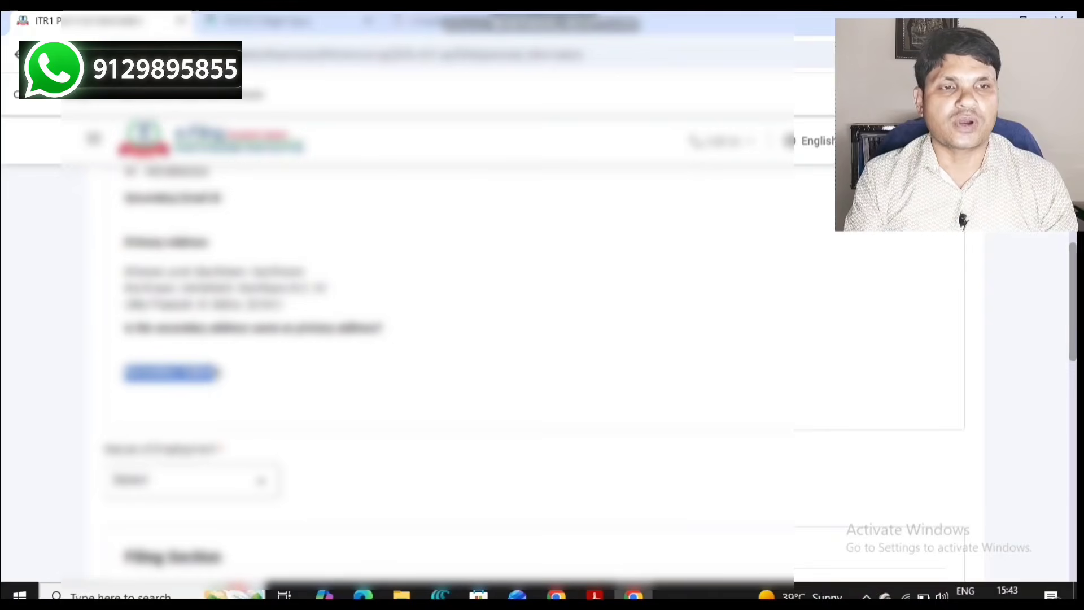
pyautogui.click(226, 374)
pyautogui.scroll(1, 524, 362)
pyautogui.scroll(1, 524, 361)
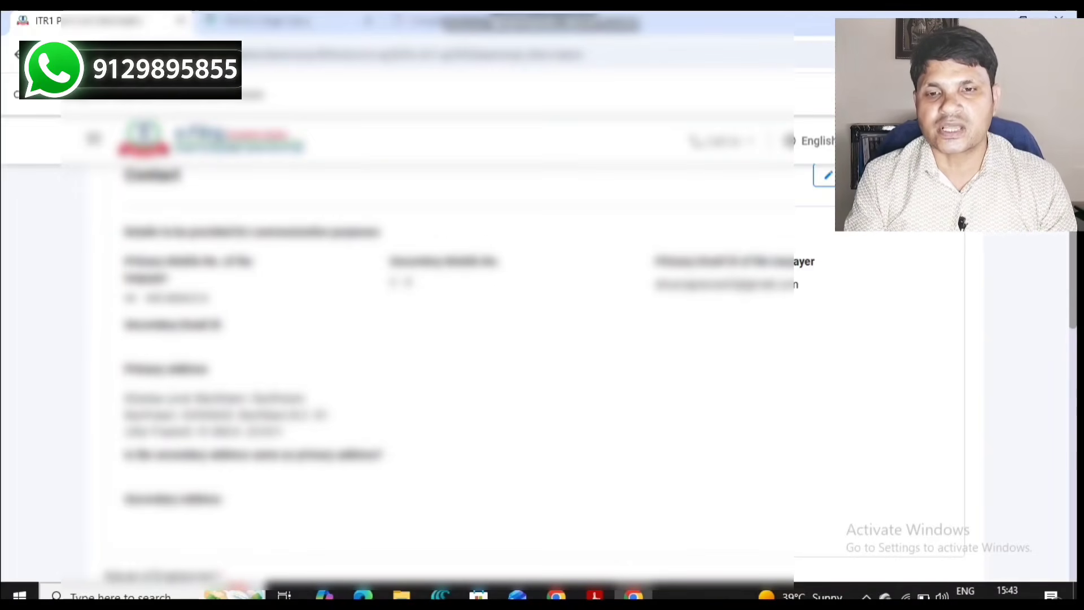
pyautogui.scroll(-5, 542, 372)
pyautogui.scroll(-1, 542, 373)
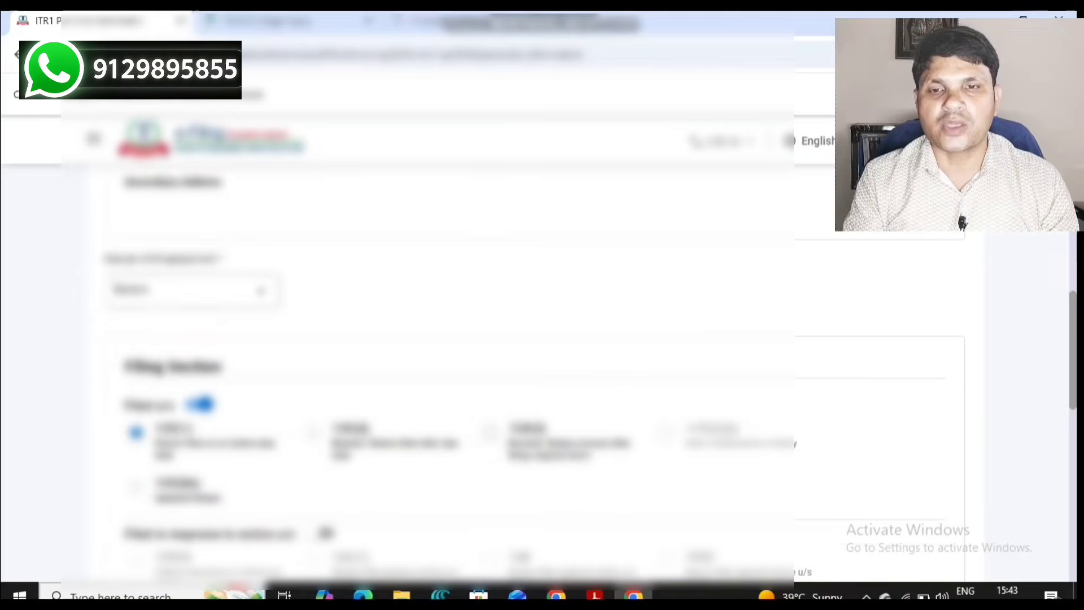
# Step: Set the Nature of Employment to Others
pyautogui.click(192, 291)
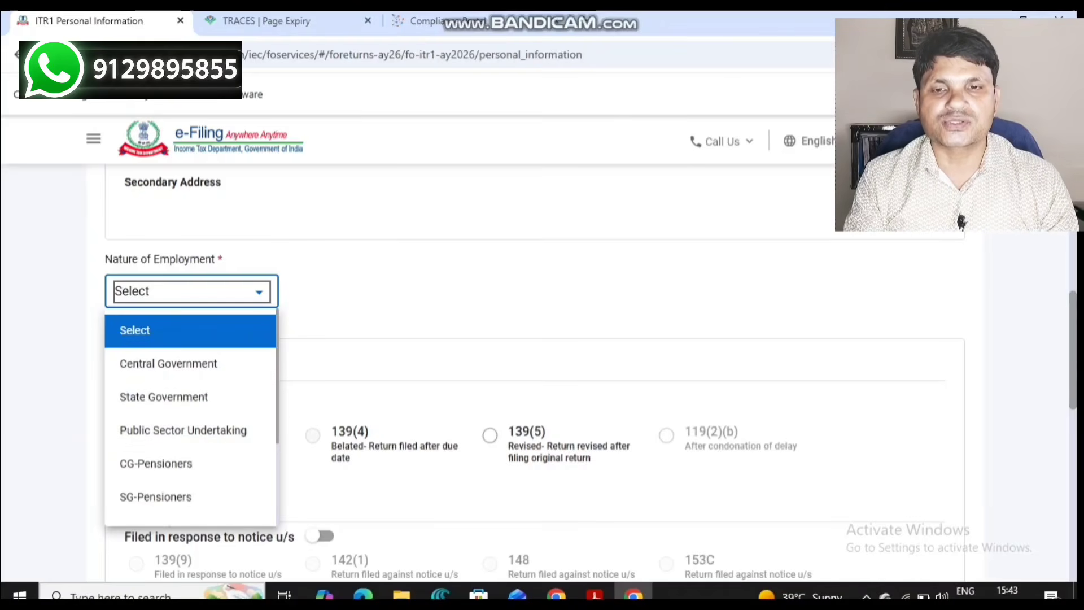
pyautogui.scroll(-3, 190, 396)
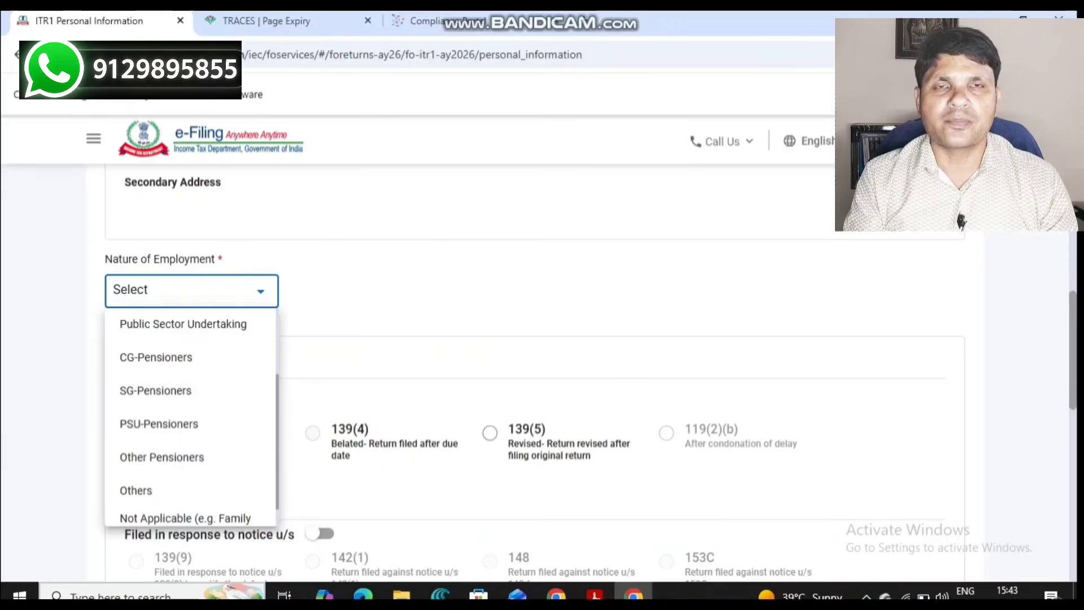
pyautogui.scroll(-1, 190, 418)
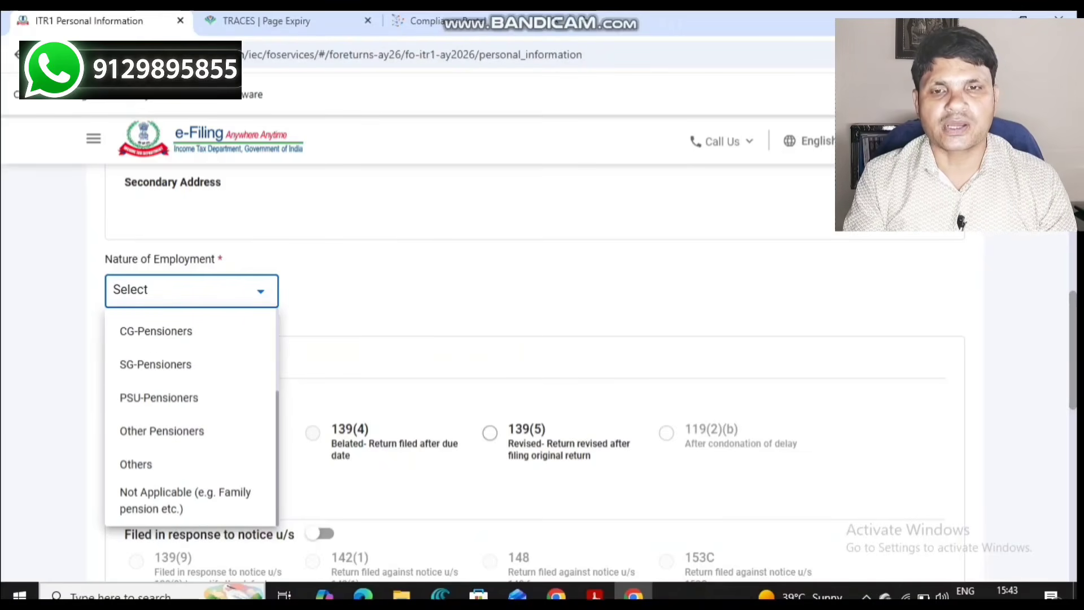
pyautogui.click(136, 464)
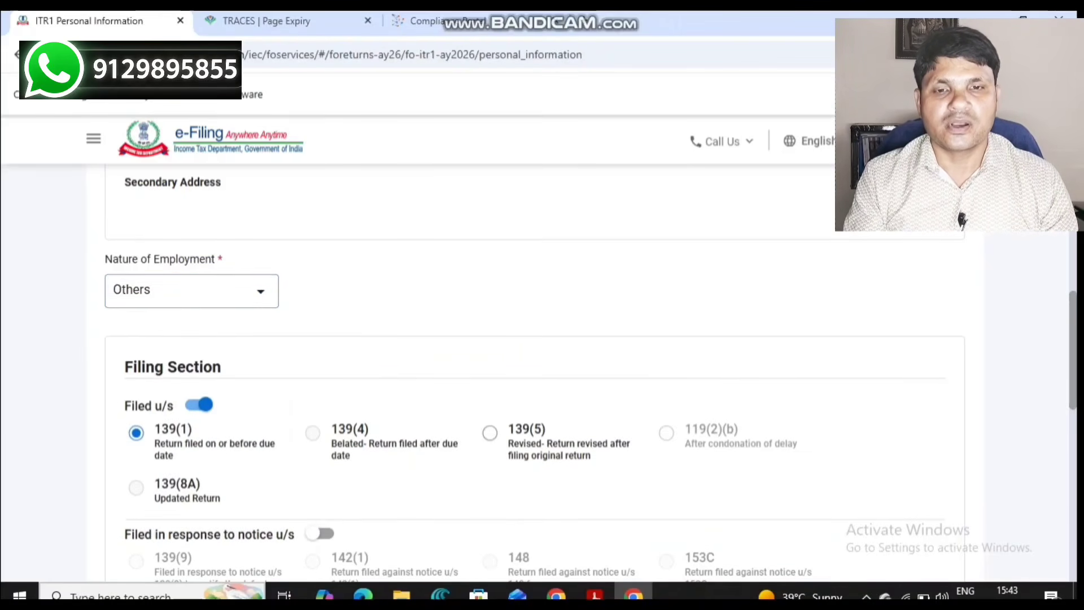
# Step: Check the section 115BAC(6) answer on opting out of the new tax regime and confirm the Personal Information schedule
pyautogui.scroll(-6, 543, 379)
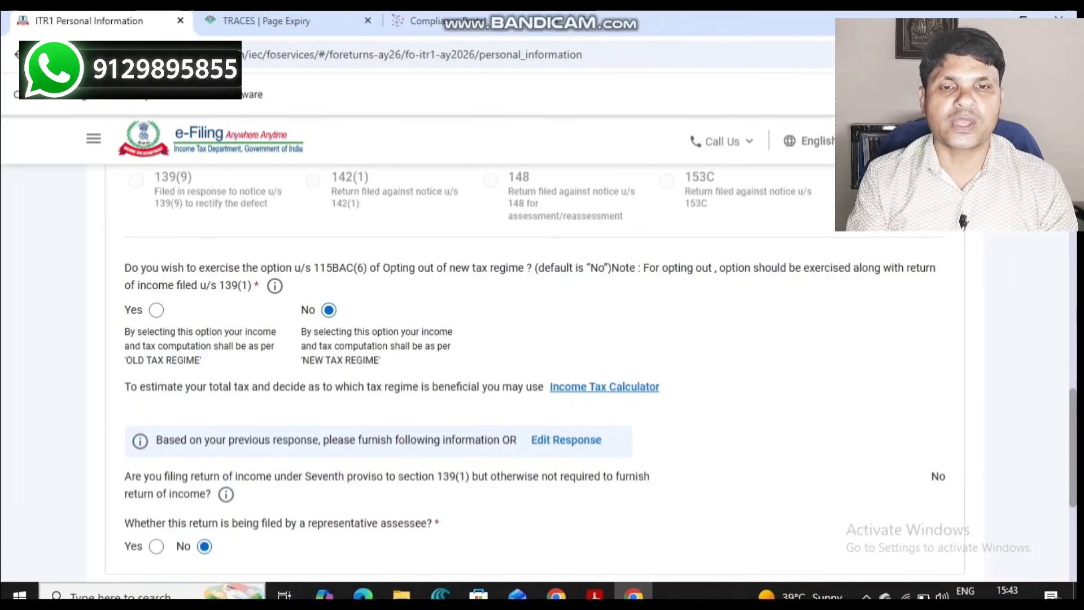
pyautogui.moveTo(125, 310); pyautogui.dragTo(337, 333)
pyautogui.click(350, 322)
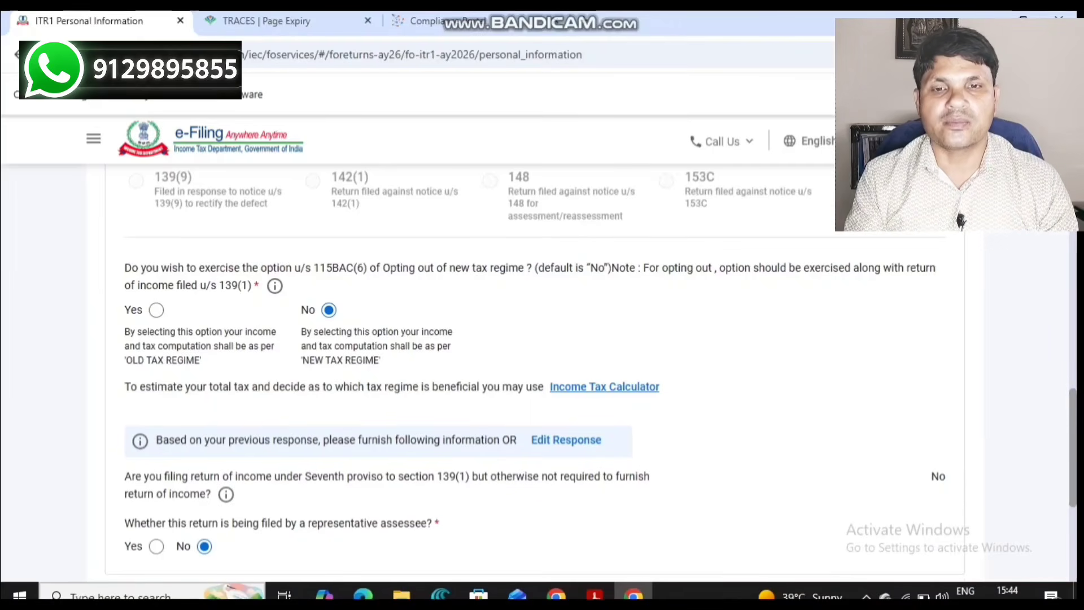
pyautogui.scroll(-3, 525, 367)
pyautogui.scroll(-2, 525, 333)
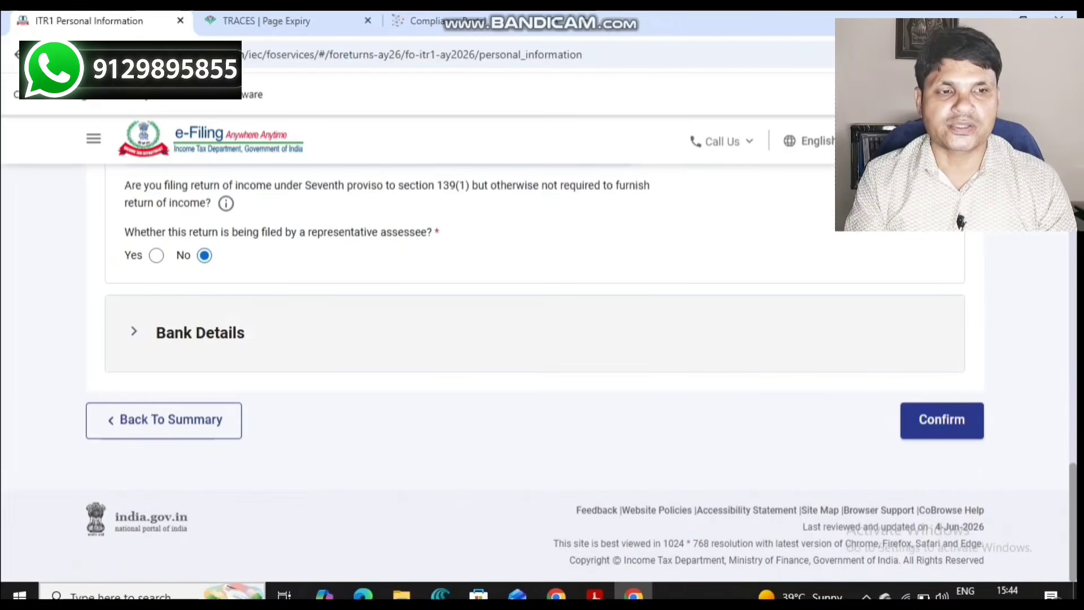
pyautogui.click(942, 420)
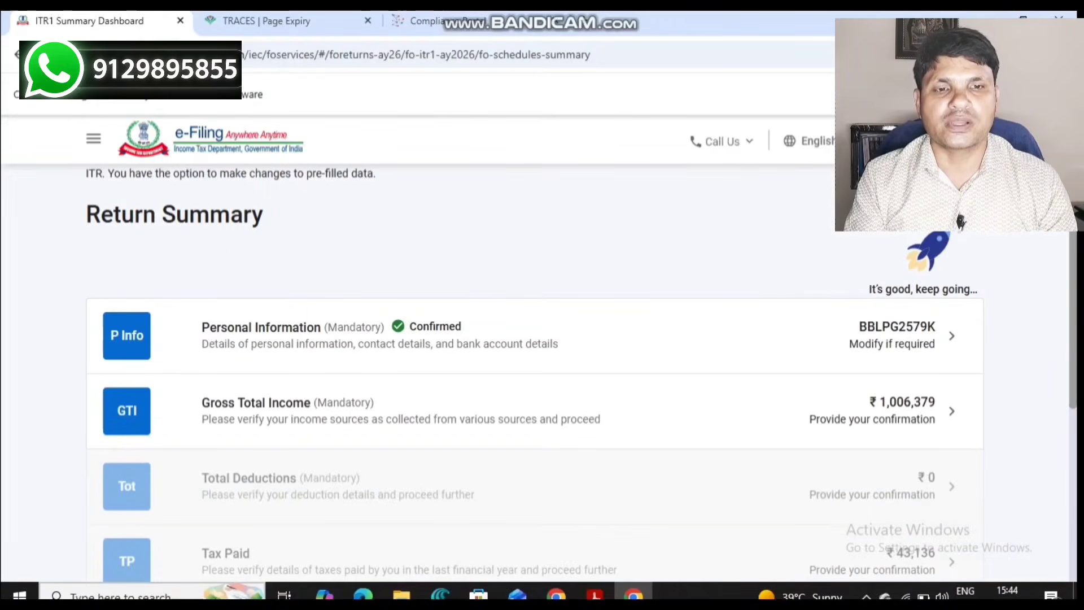
# Step: Open the Gross Total Income schedule and compare its gross salary with the total amount paid/credited in the Form 16 PDF
pyautogui.click(951, 411)
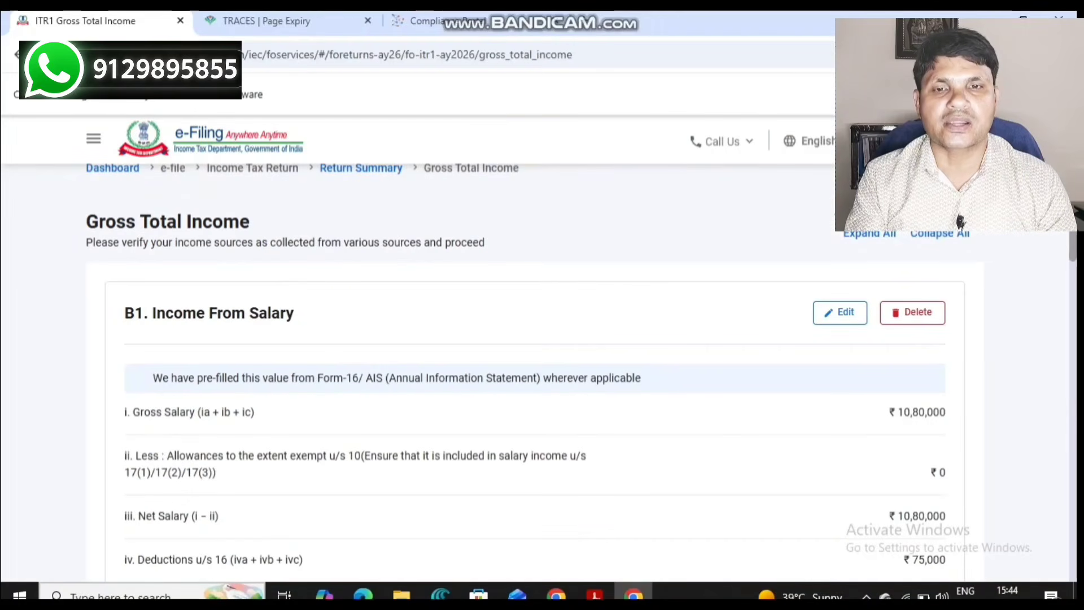
pyautogui.moveTo(294, 313); pyautogui.dragTo(217, 314)
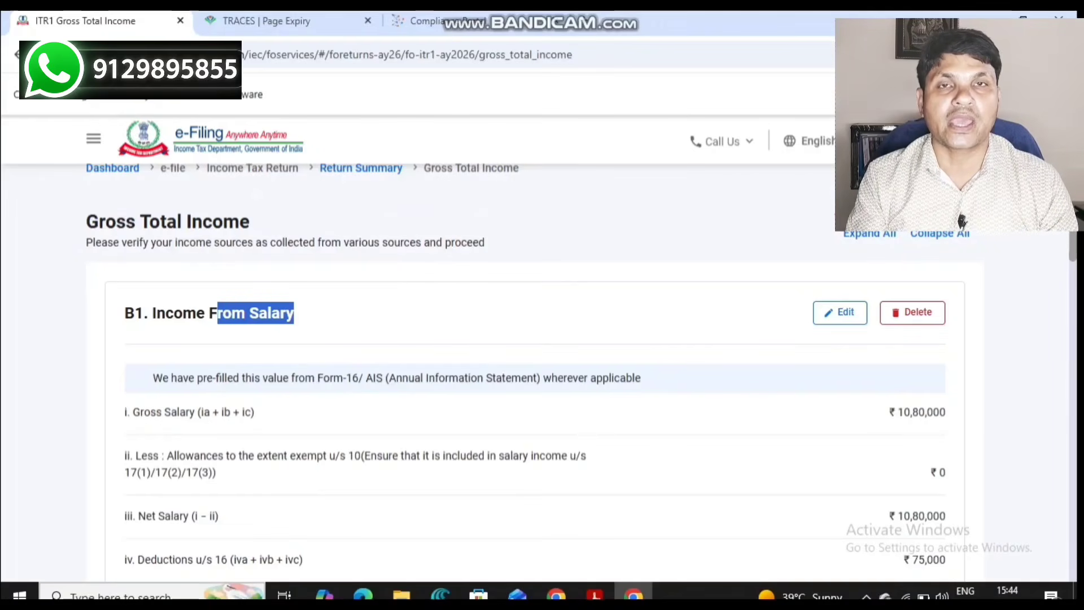
pyautogui.moveTo(890, 413); pyautogui.dragTo(947, 412)
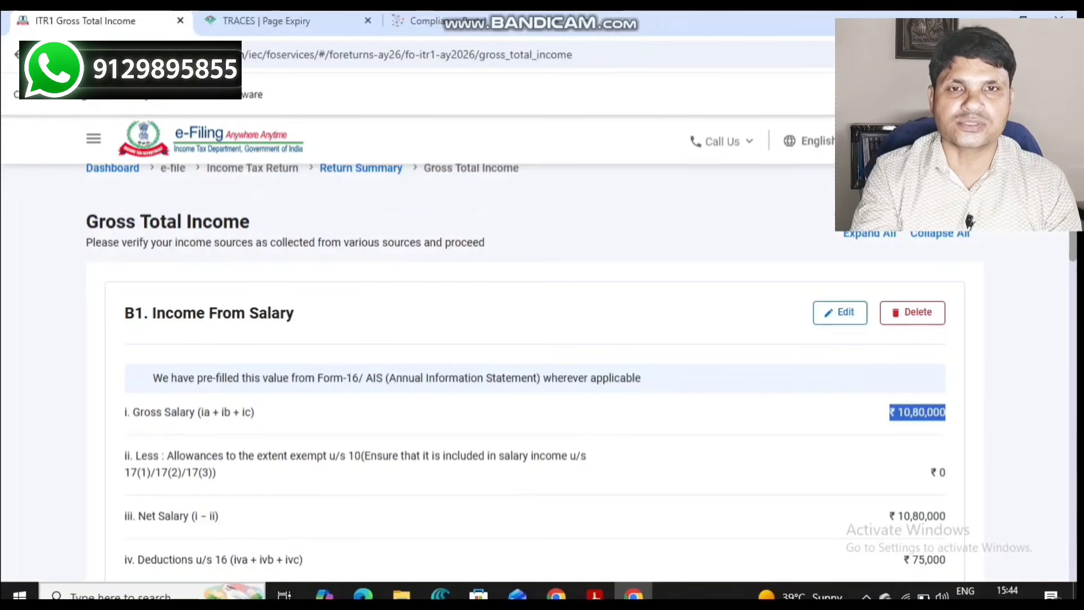
pyautogui.hotkey('alt', 'Tab')
pyautogui.scroll(5, 508, 328)
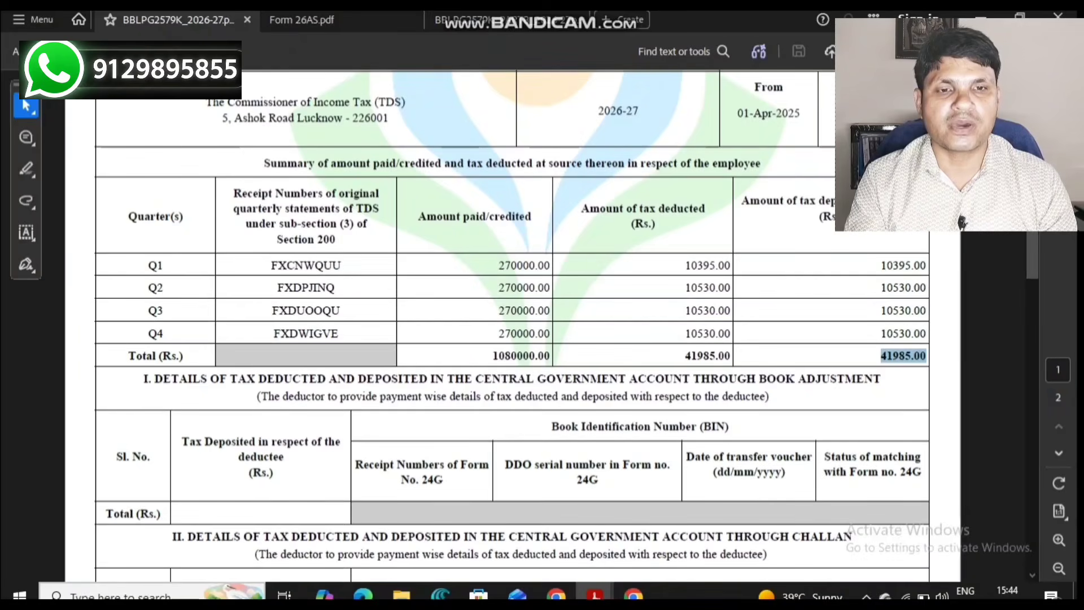
pyautogui.moveTo(492, 356); pyautogui.dragTo(534, 356)
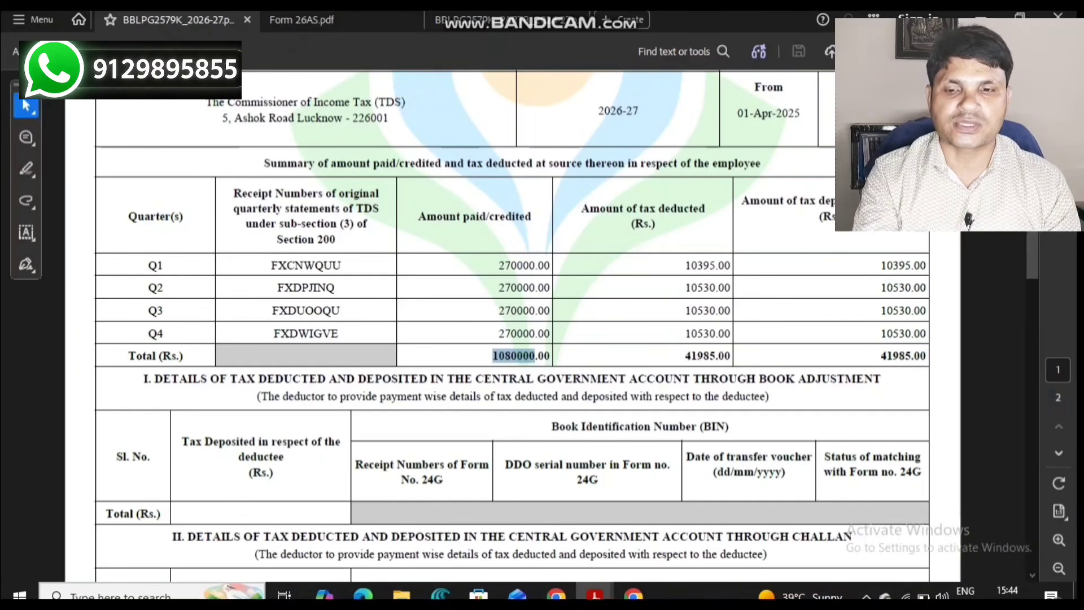
pyautogui.rightClick(545, 358)
pyautogui.hotkey('alt', 'Tab')
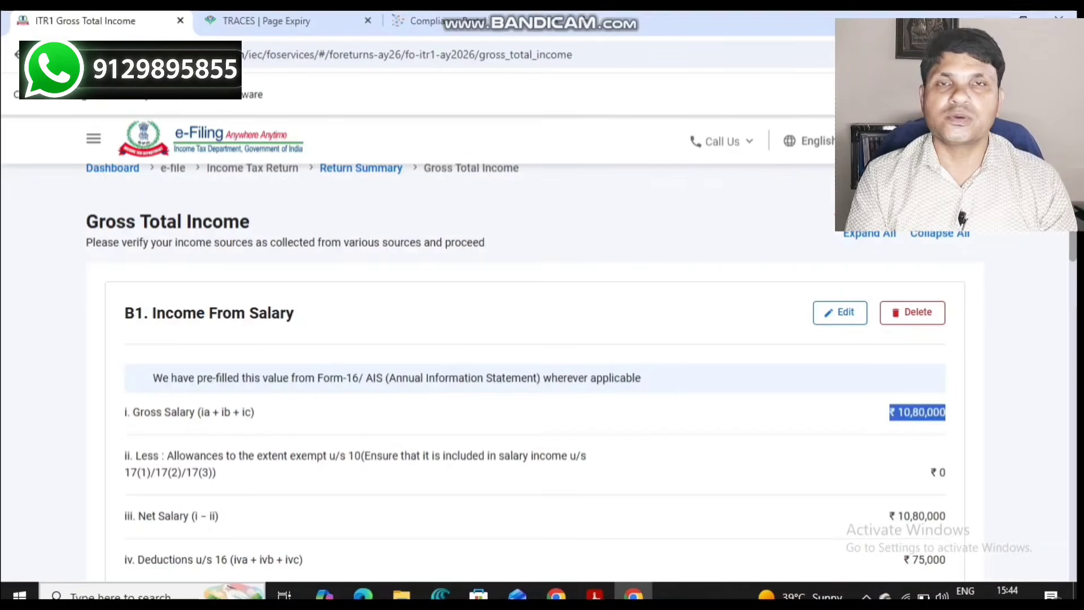
pyautogui.click(917, 413)
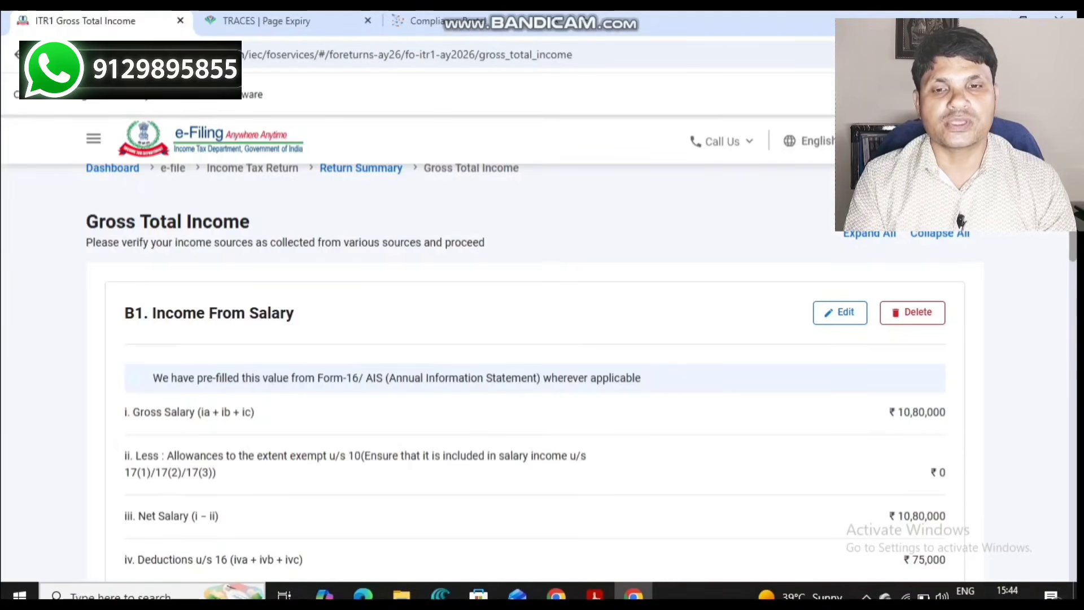
# Step: Review the exempt allowances under section 10 and the section 16 deductions in the Income From Salary section
pyautogui.scroll(-1, 525, 371)
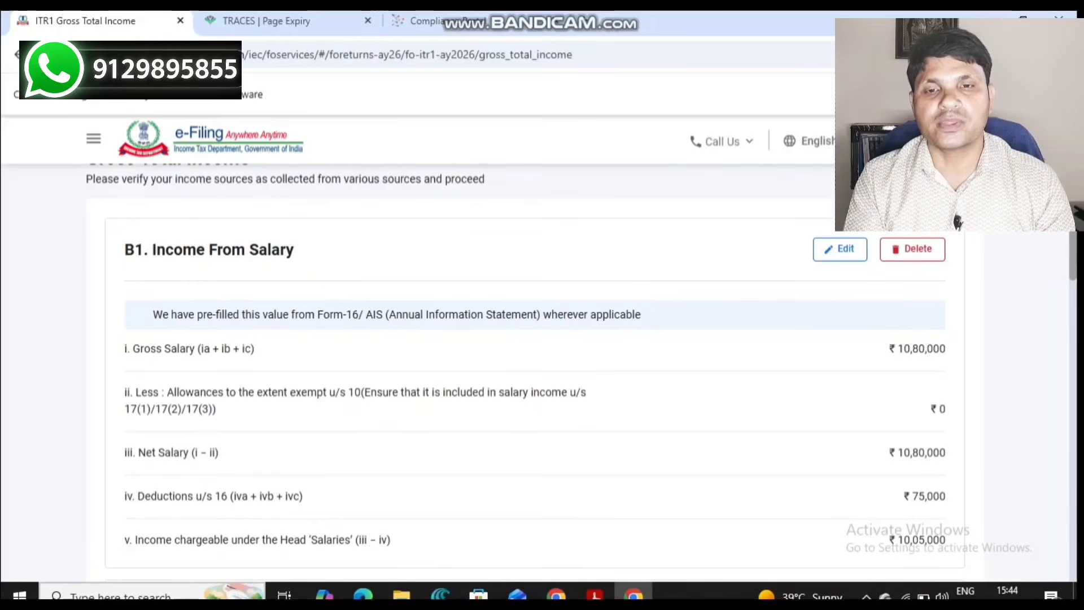
pyautogui.moveTo(165, 392); pyautogui.dragTo(216, 410)
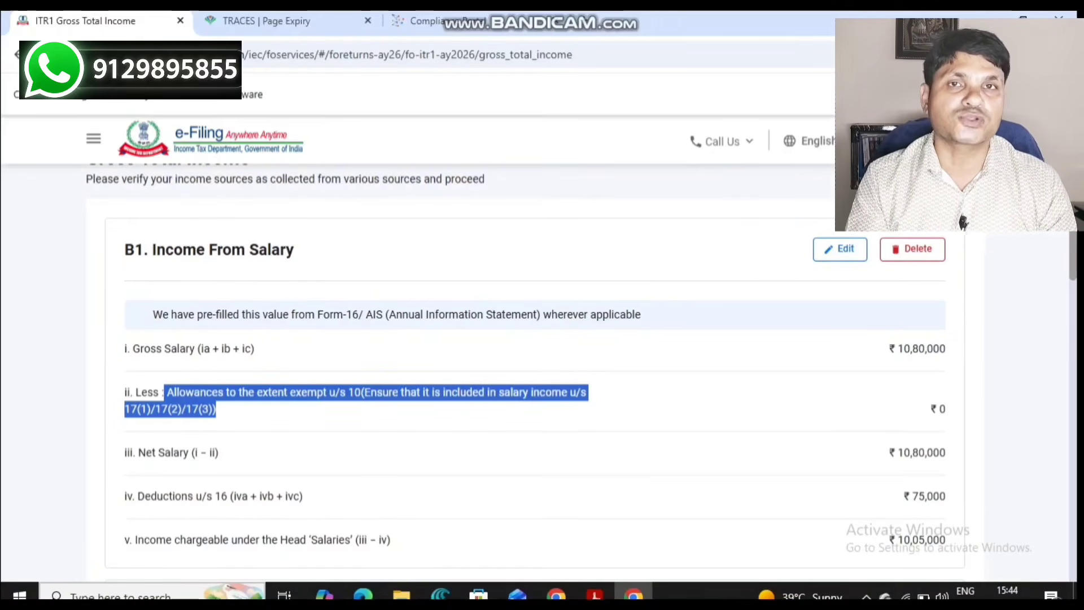
pyautogui.click(249, 410)
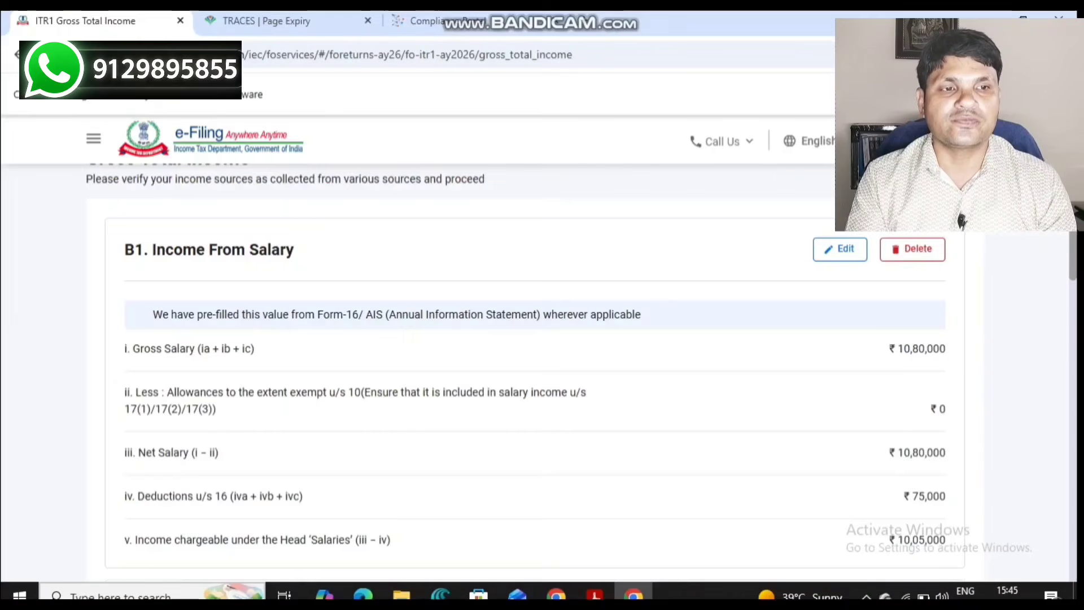
pyautogui.scroll(-4, 531, 367)
pyautogui.doubleClick(929, 275)
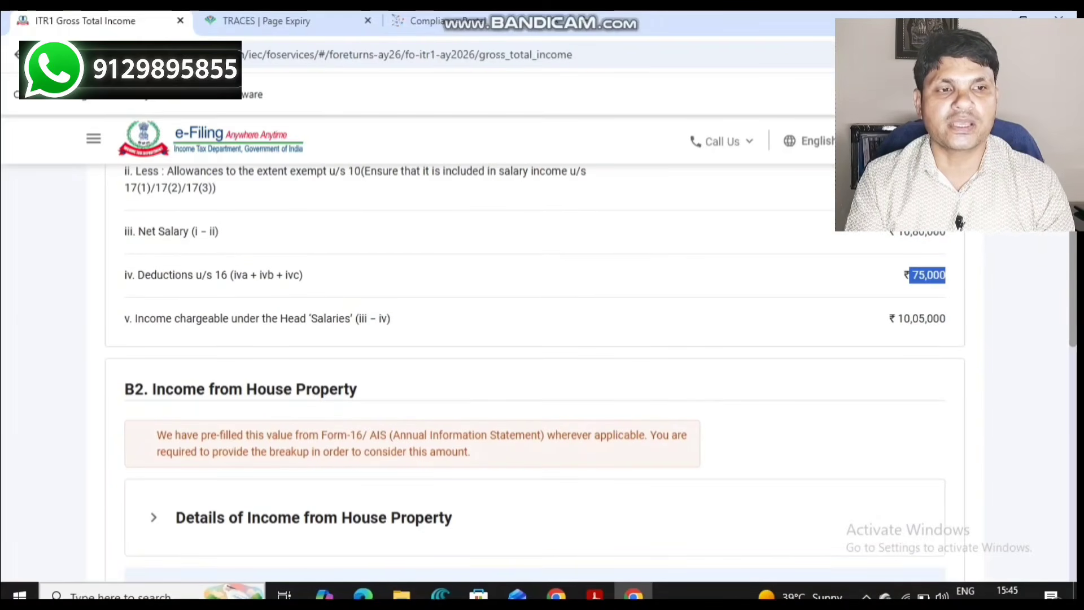
pyautogui.click(929, 276)
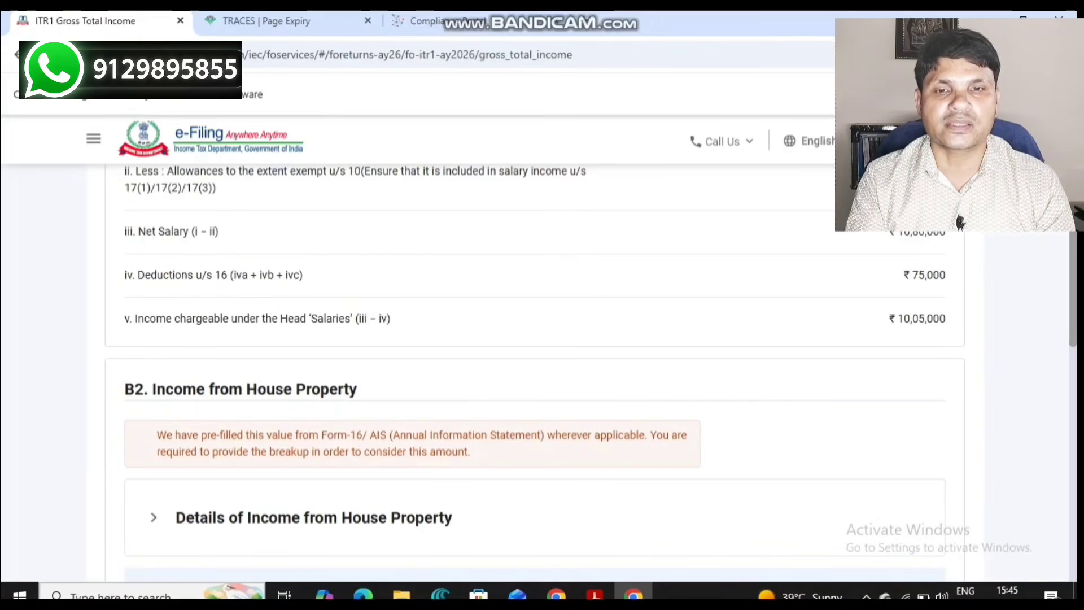
# Step: Review the Income from House Property section and the interest and other entries under Income from Other Sources
pyautogui.scroll(-4, 530, 367)
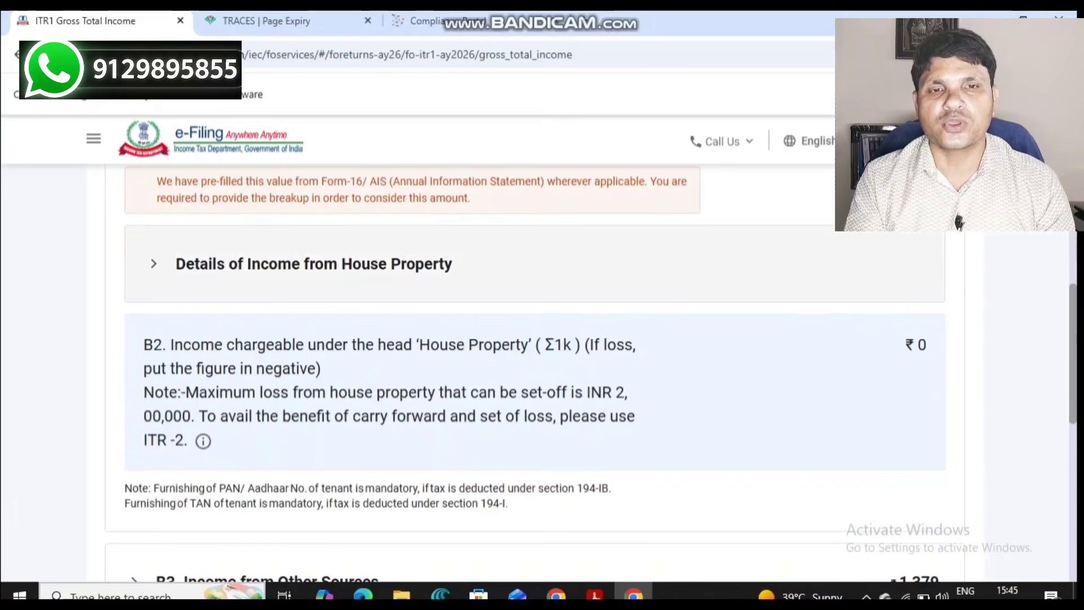
pyautogui.scroll(1, 531, 368)
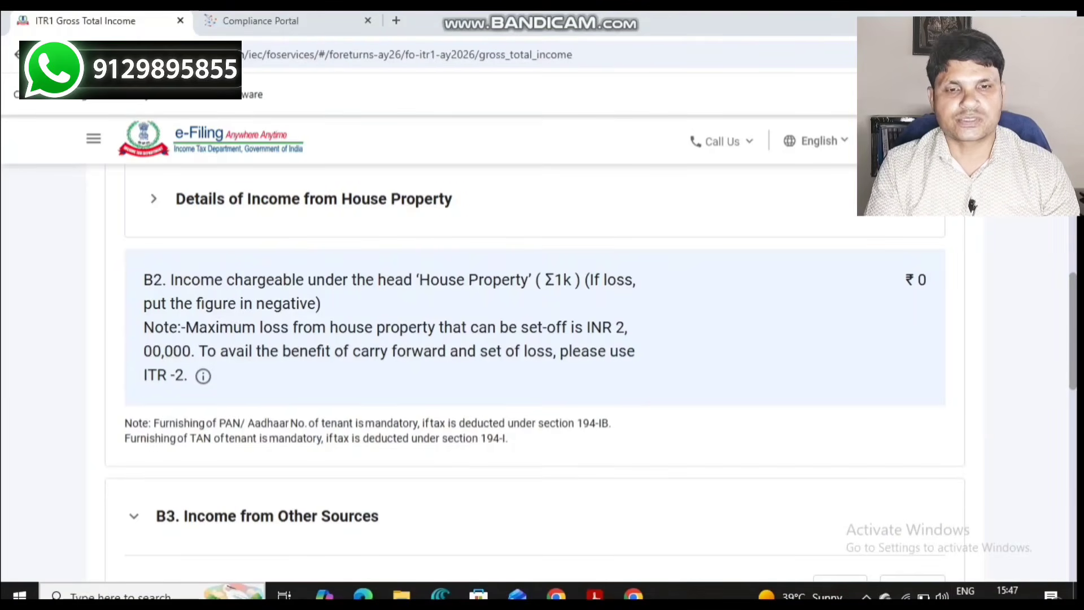
pyautogui.scroll(-6, 543, 339)
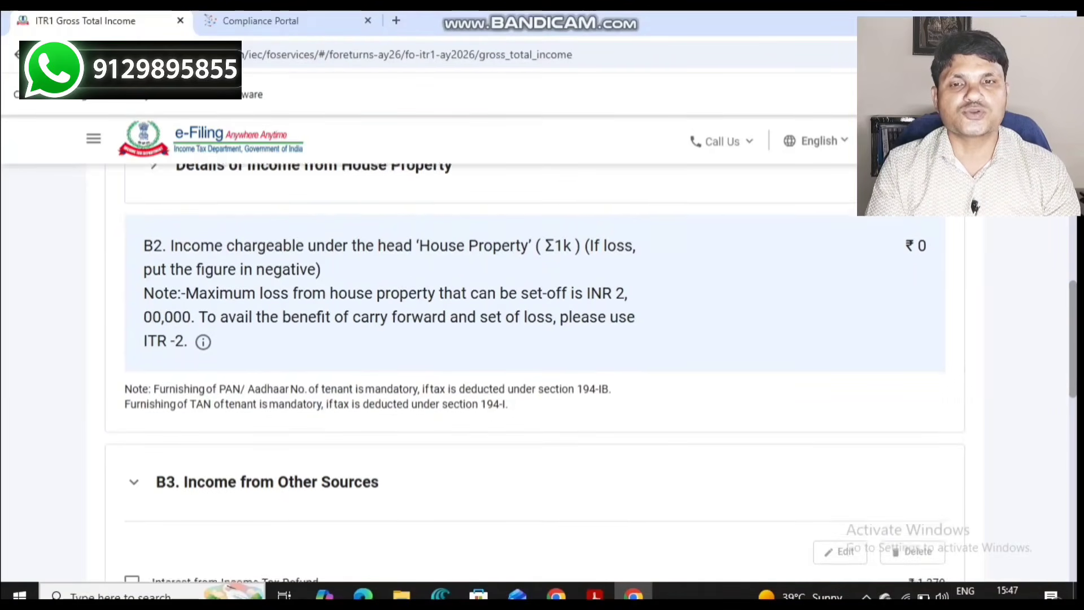
pyautogui.scroll(1, 542, 339)
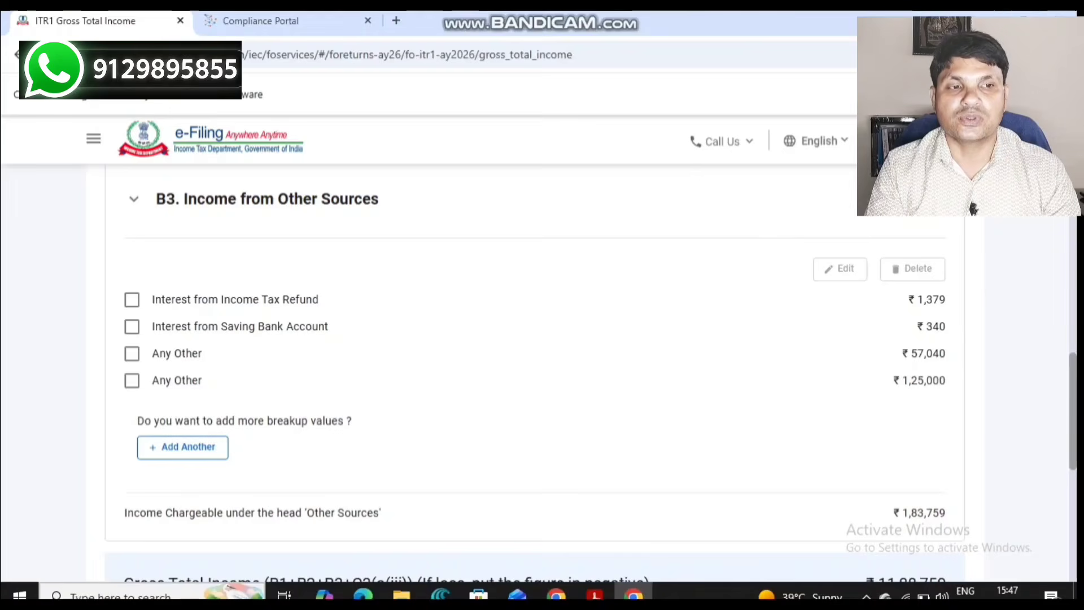
pyautogui.moveTo(907, 300); pyautogui.dragTo(947, 327)
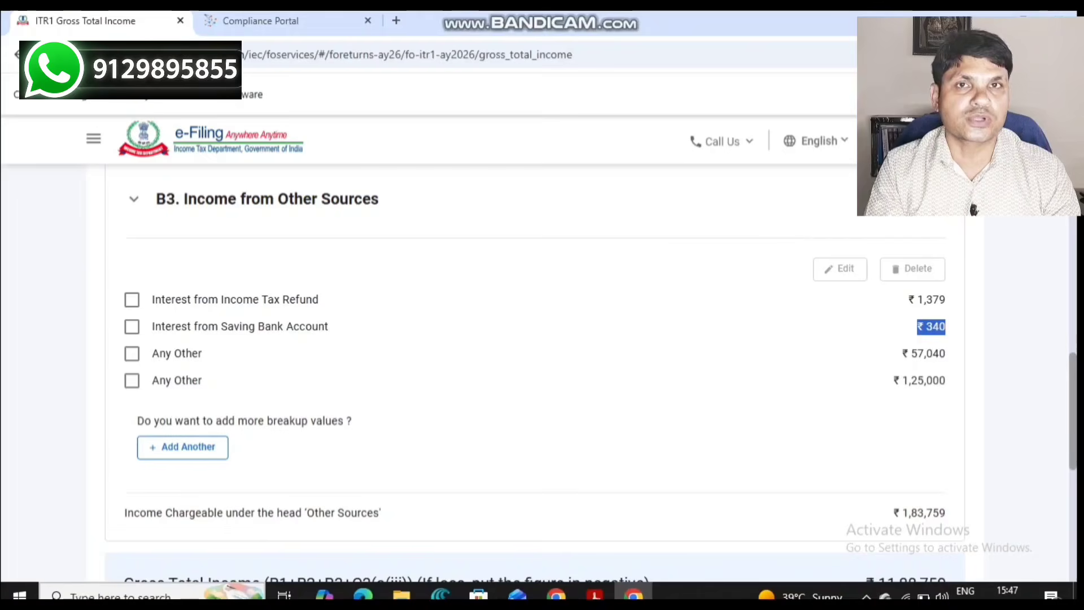
pyautogui.click(948, 327)
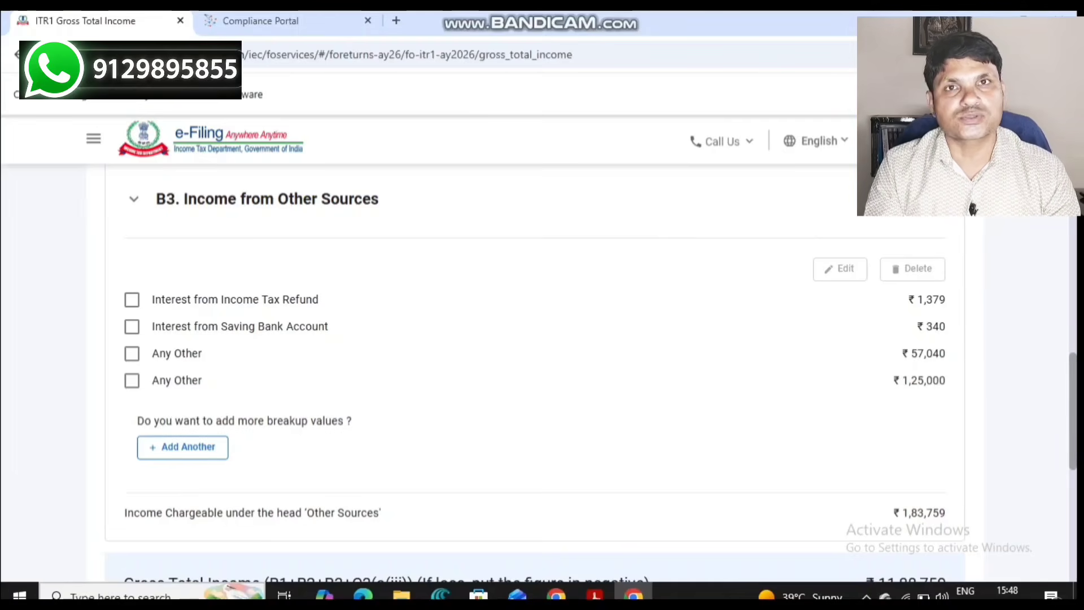
# Step: Check the gross total, exempt income and section 112A long-term capital gains, and confirm the Gross Total Income schedule
pyautogui.scroll(-4, 535, 368)
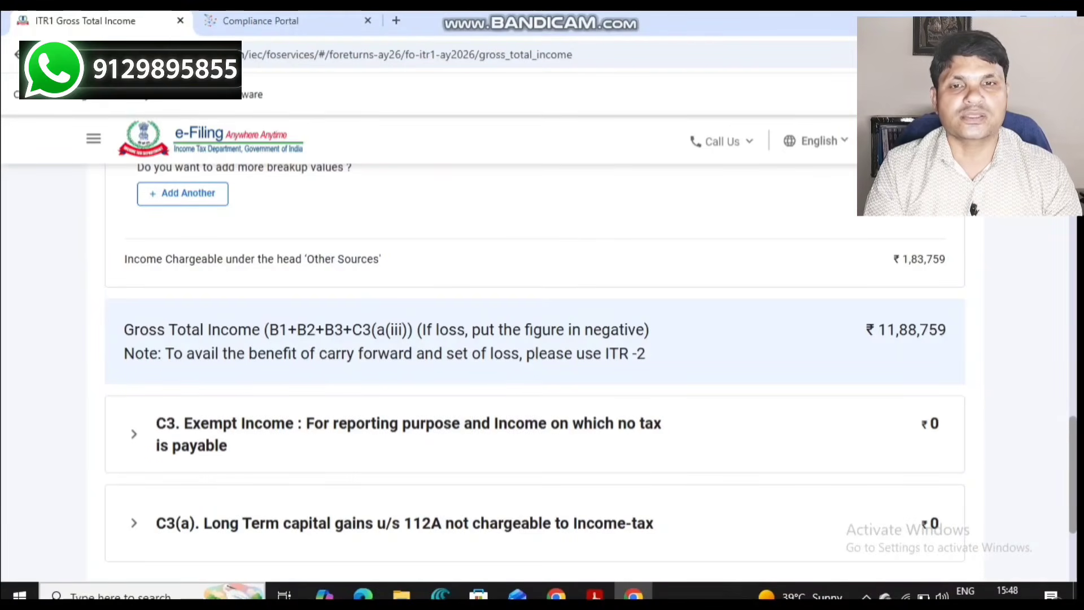
pyautogui.scroll(-3, 535, 368)
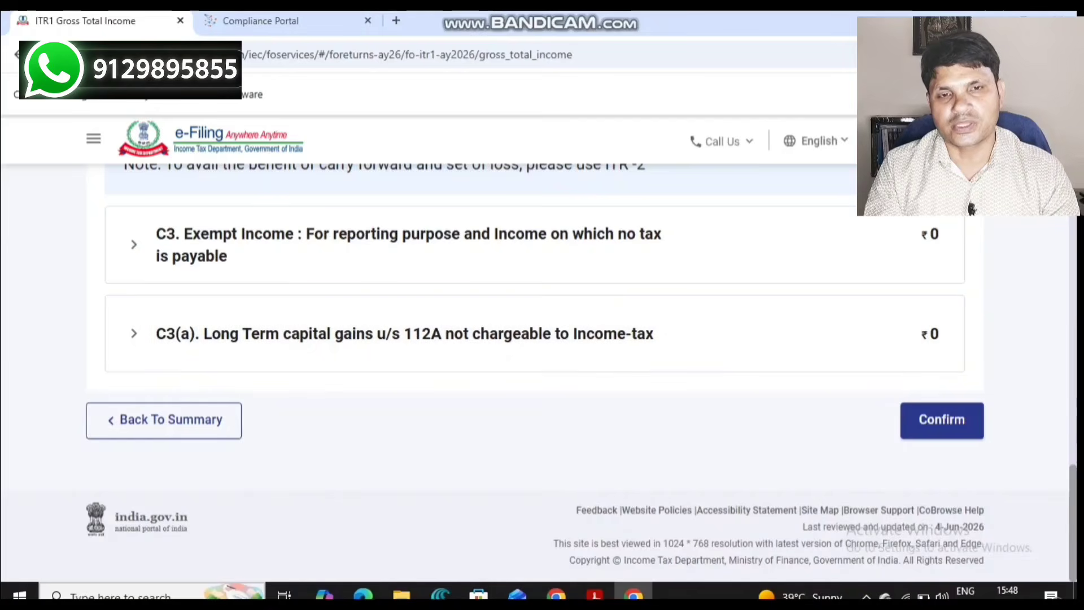
pyautogui.click(943, 420)
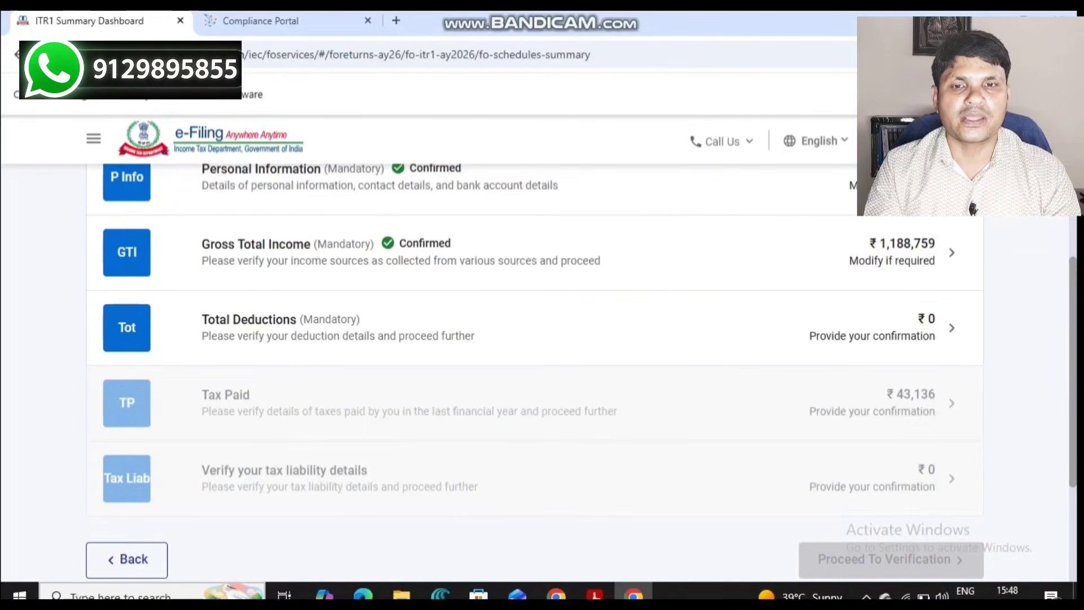
# Step: Open the Total Deductions schedule, check the deductions claimed, and confirm the schedule
pyautogui.click(535, 328)
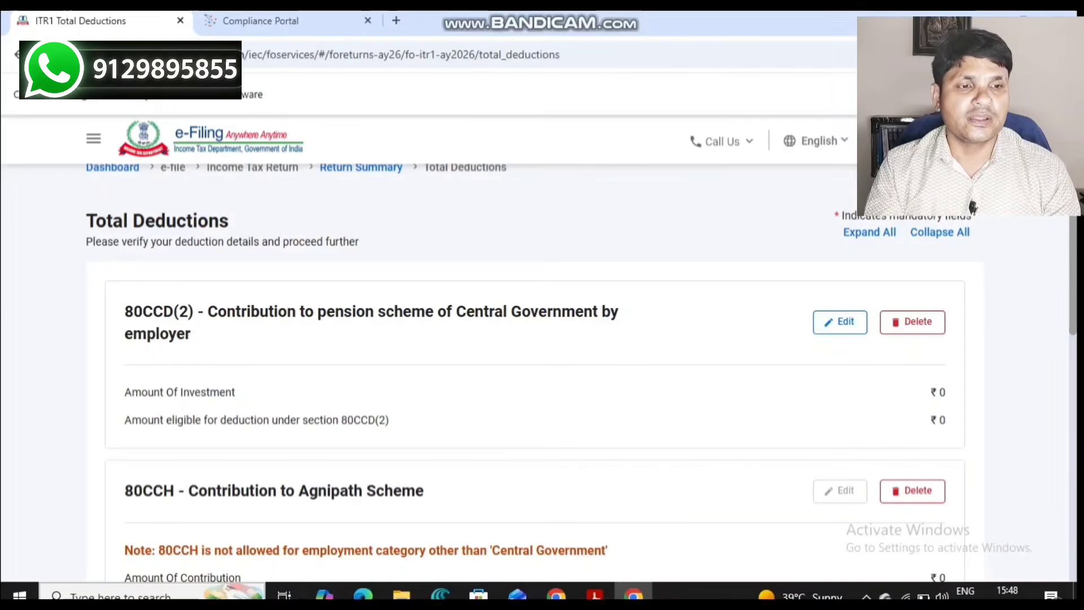
pyautogui.scroll(-10, 536, 373)
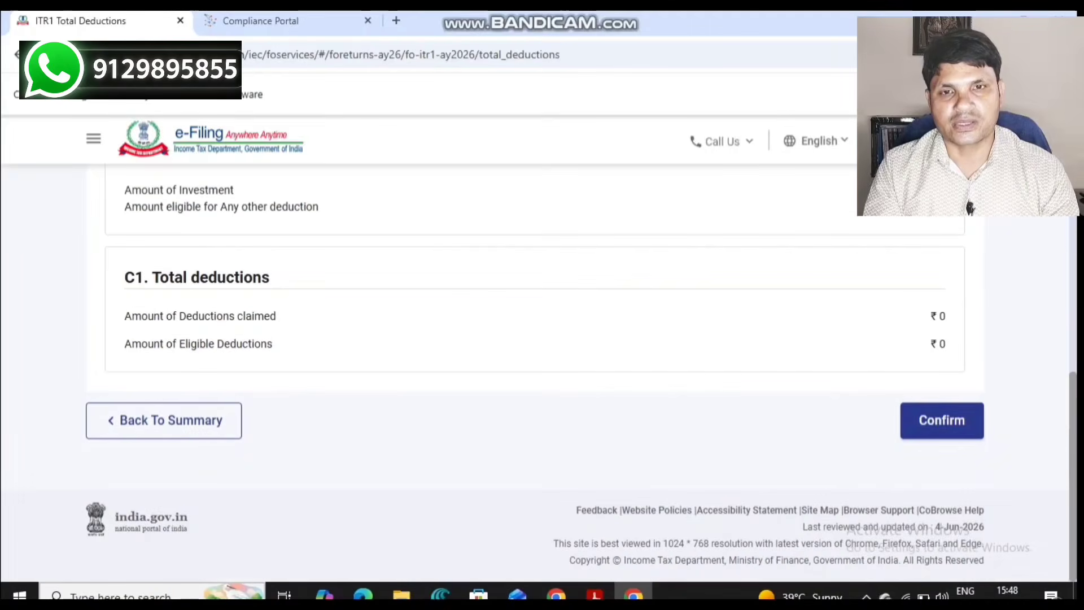
pyautogui.click(942, 421)
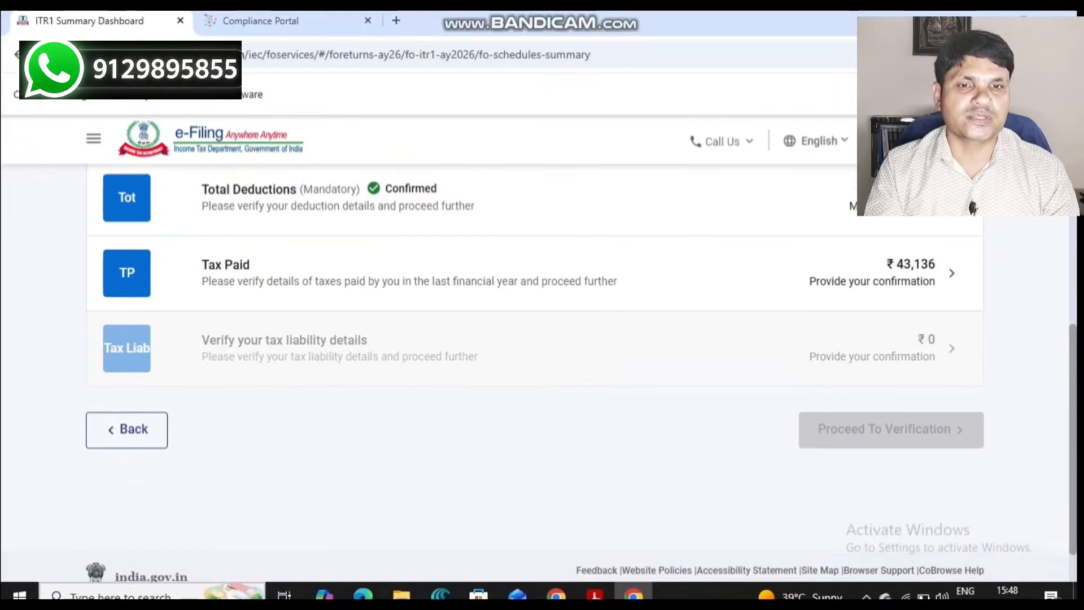
# Step: Open the Tax Paid schedule and check the salary income and total tax deducted in Schedule TDS1
pyautogui.click(926, 283)
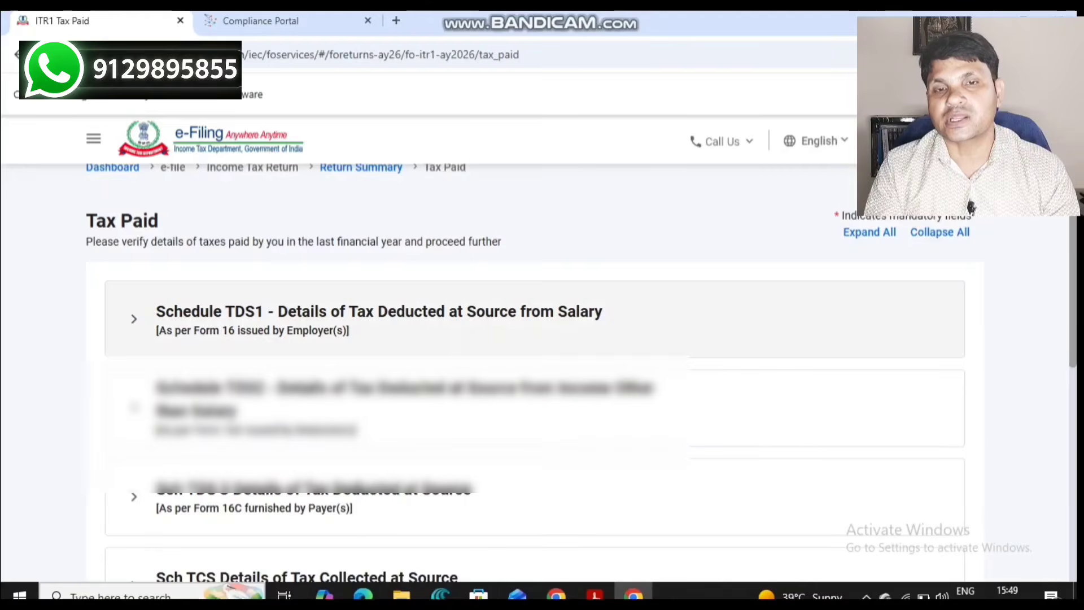
pyautogui.click(134, 319)
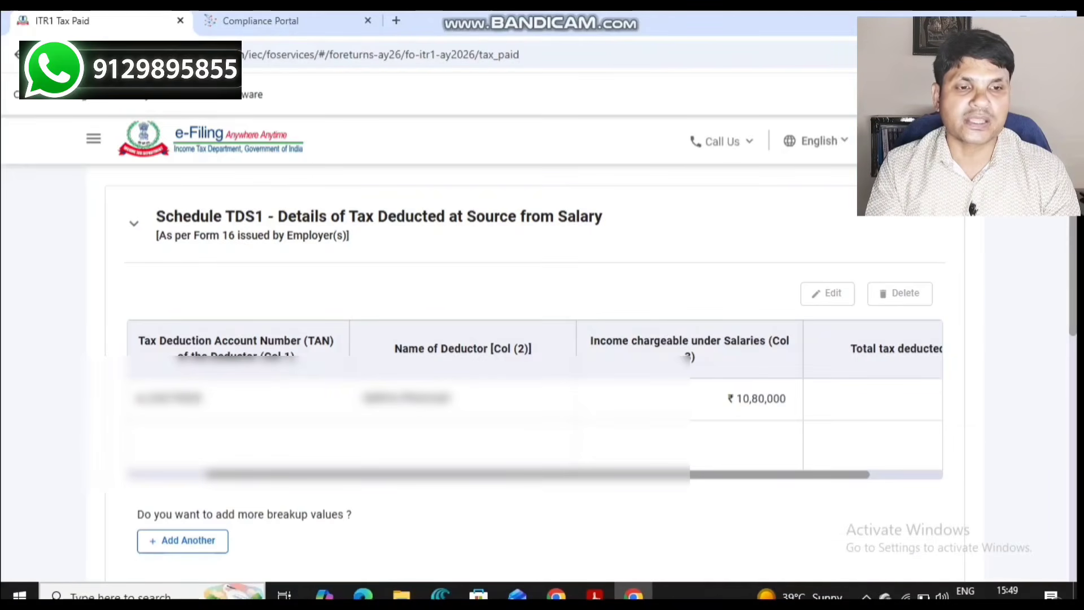
pyautogui.moveTo(728, 400); pyautogui.dragTo(787, 399)
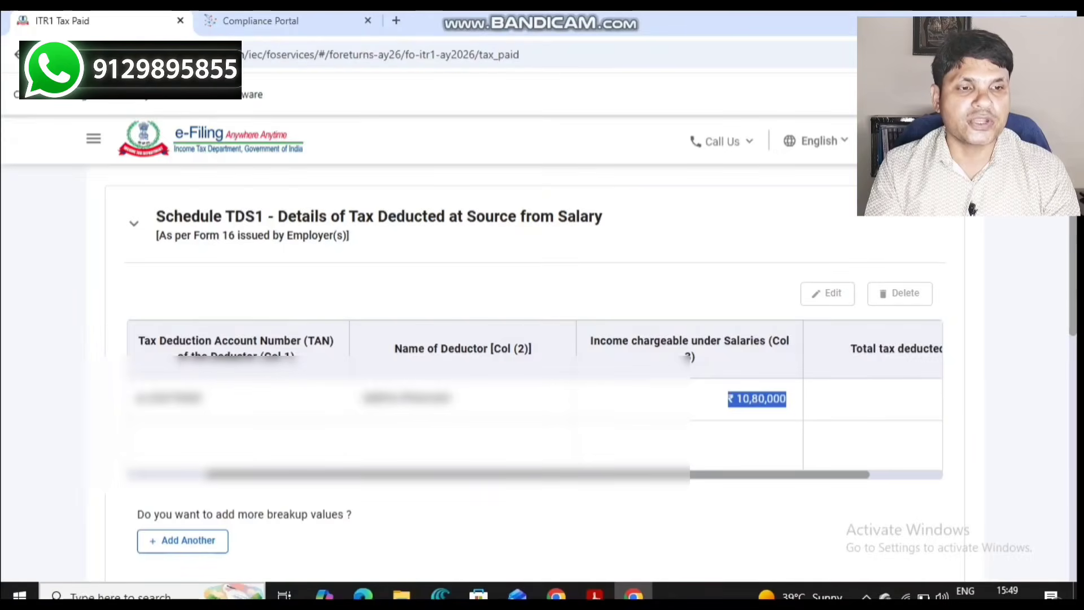
pyautogui.hscroll(2, 757, 399)
pyautogui.moveTo(881, 399); pyautogui.dragTo(927, 399)
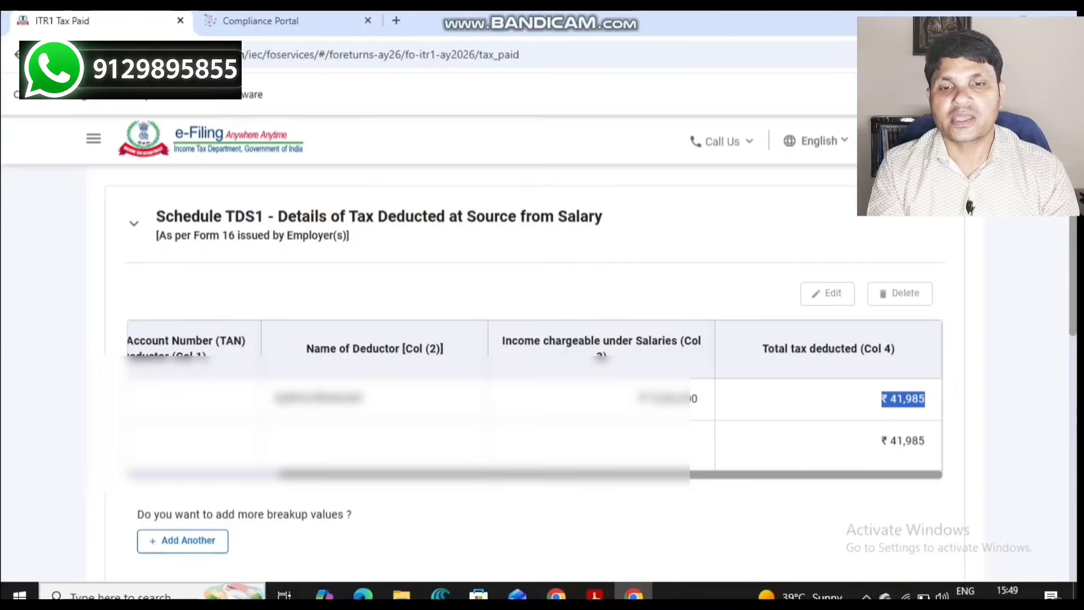
pyautogui.click(813, 441)
# Step: Check the gross receipt and tax deducted in Schedule TDS2 for income other than salary, and confirm the Tax Paid schedule
pyautogui.scroll(-1, 814, 441)
pyautogui.scroll(-8, 814, 440)
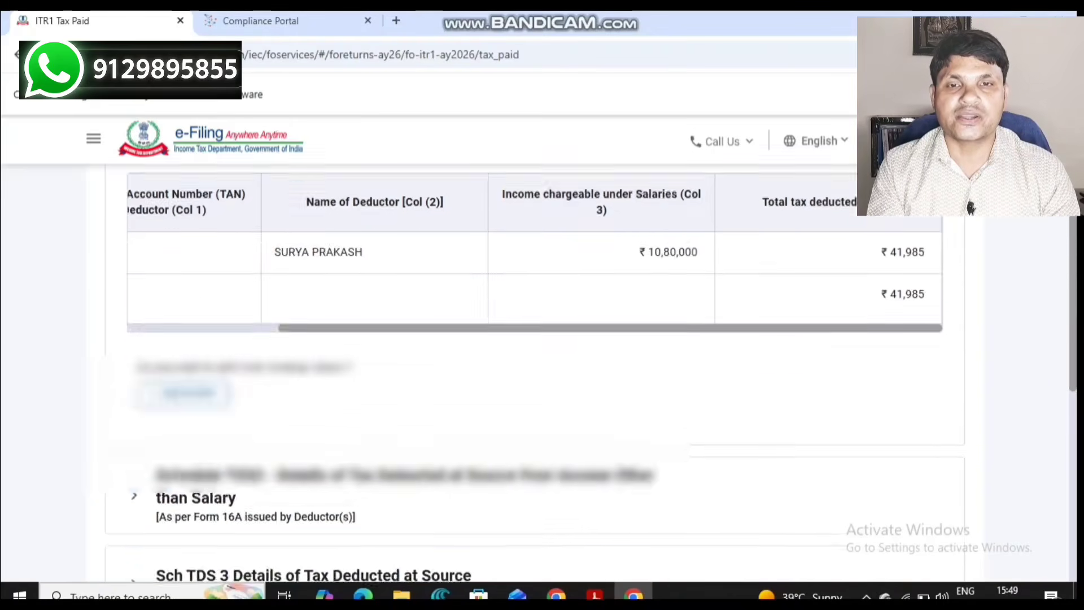
pyautogui.scroll(1, 396, 186)
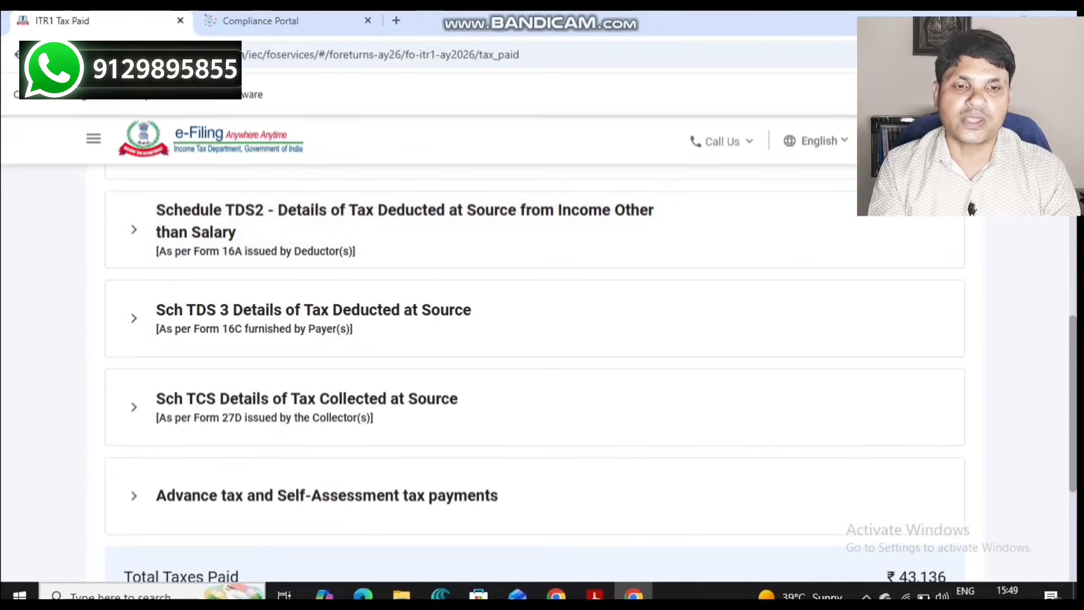
pyautogui.click(135, 230)
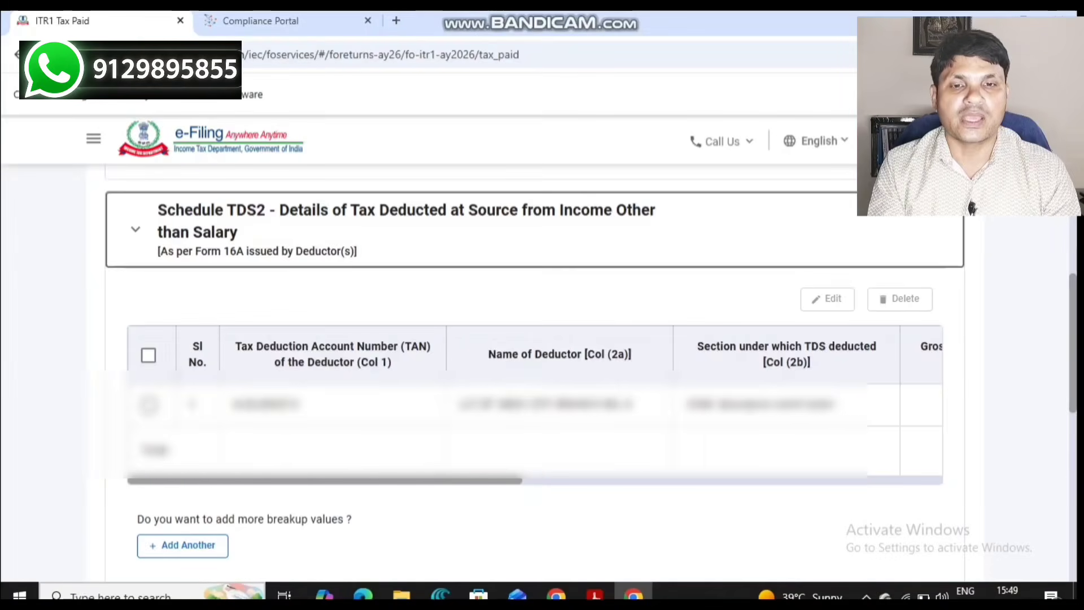
pyautogui.moveTo(325, 481); pyautogui.dragTo(684, 481)
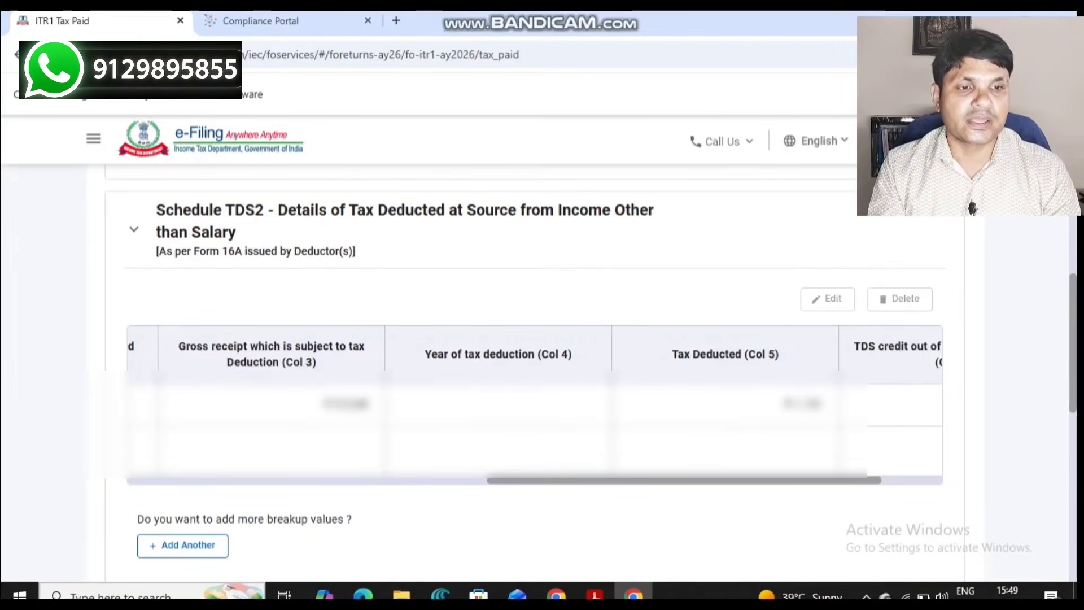
pyautogui.scroll(-10, 543, 338)
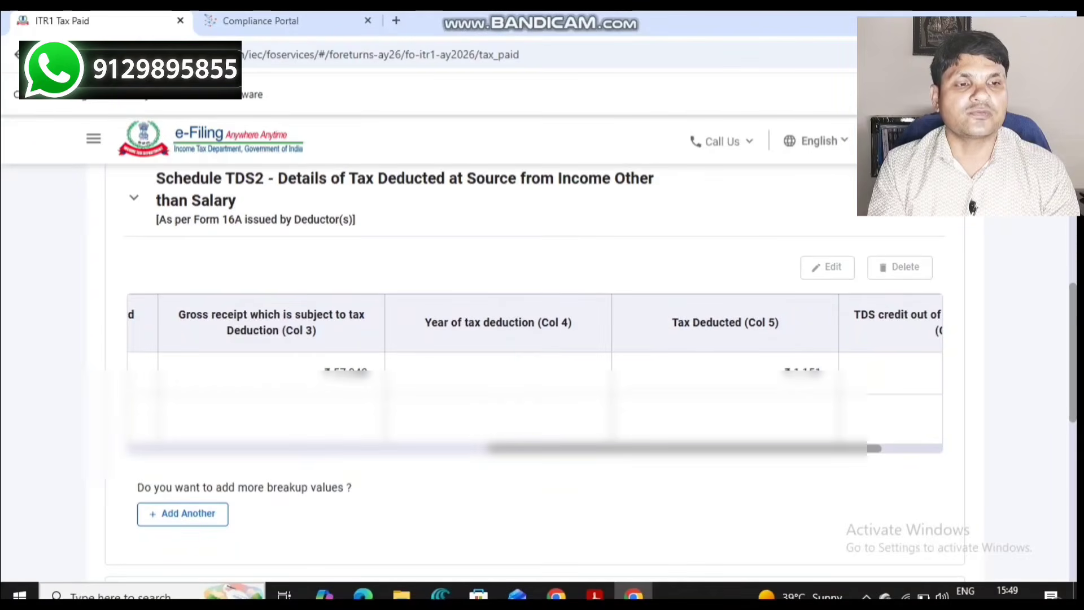
pyautogui.click(942, 420)
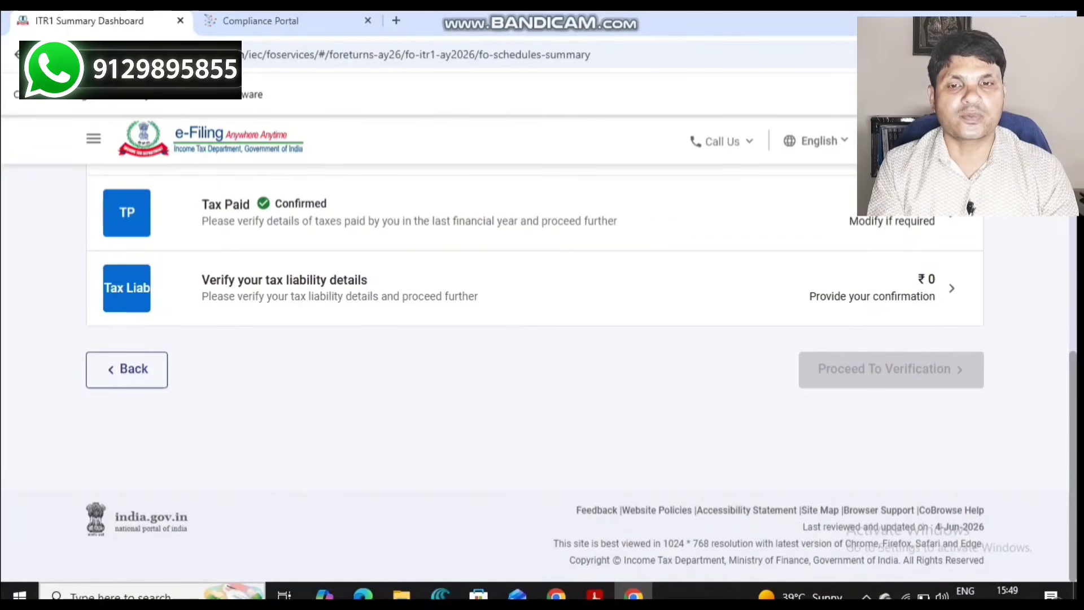
# Step: Open the tax liability details and check the tax payable on total income and the rebate u/s 87A
pyautogui.click(534, 288)
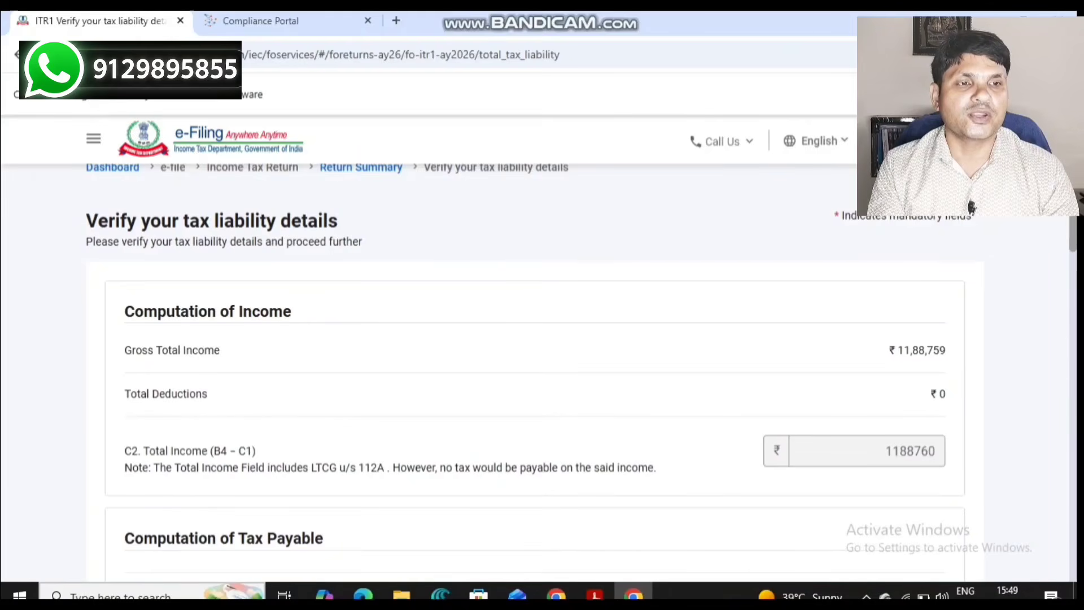
pyautogui.scroll(-3, 543, 373)
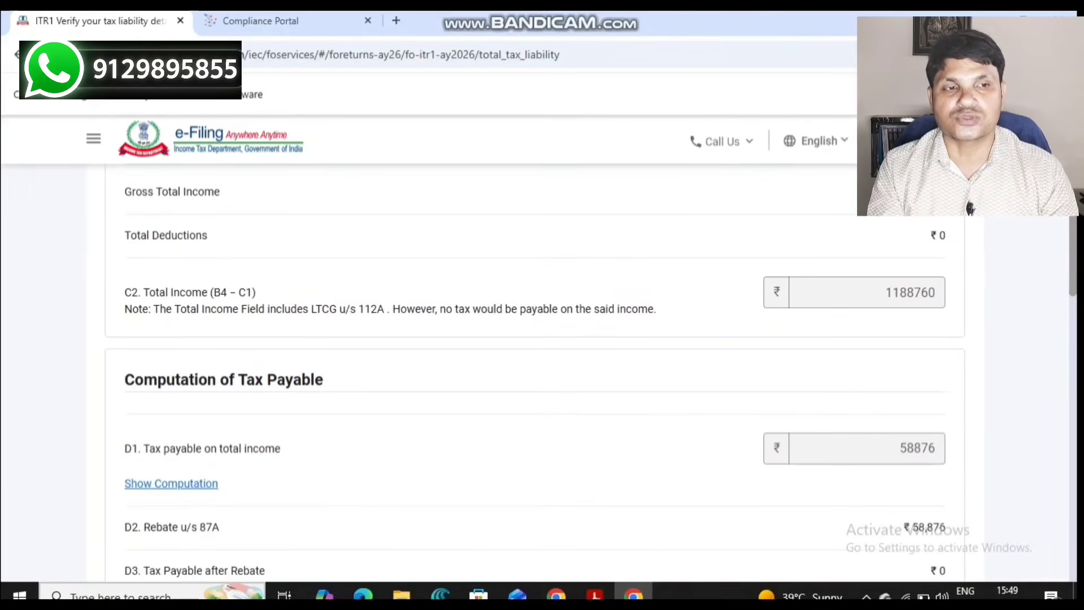
pyautogui.scroll(-3, 542, 372)
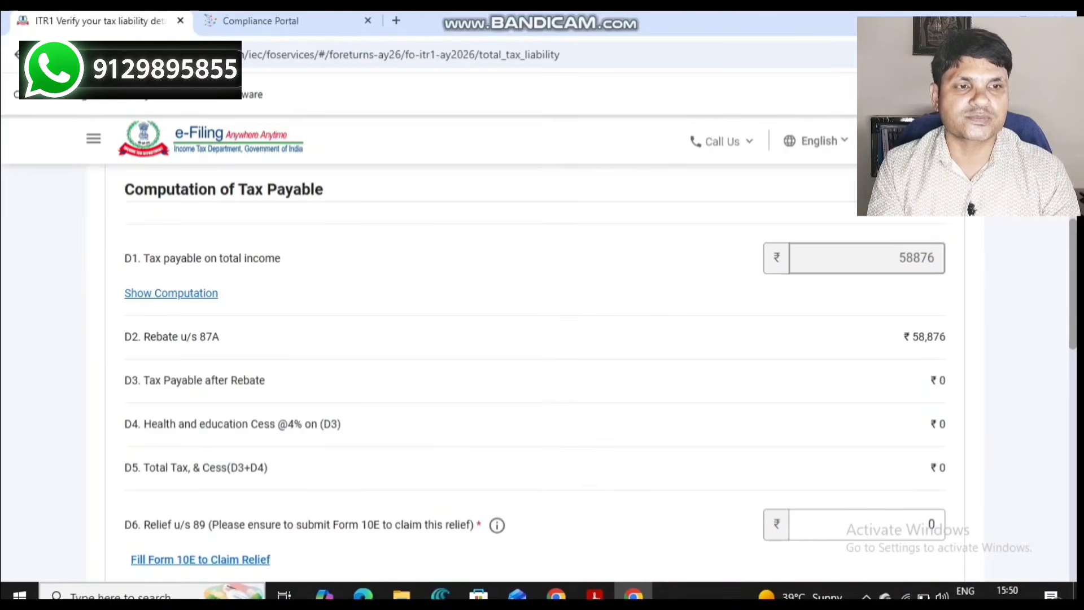
pyautogui.moveTo(899, 259); pyautogui.dragTo(936, 258)
pyautogui.click(917, 258)
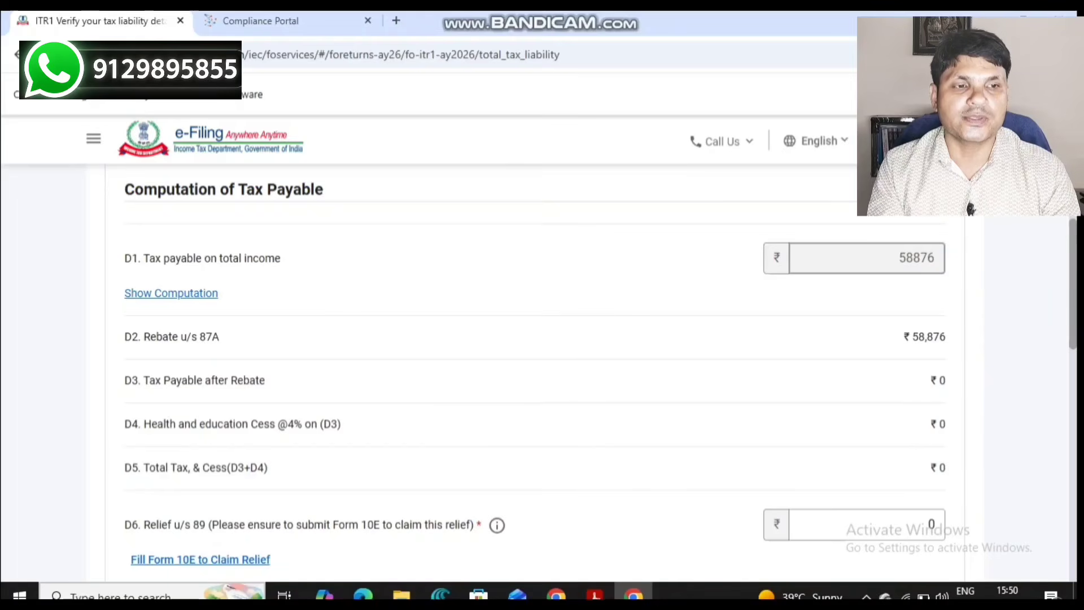
pyautogui.moveTo(905, 337); pyautogui.dragTo(946, 337)
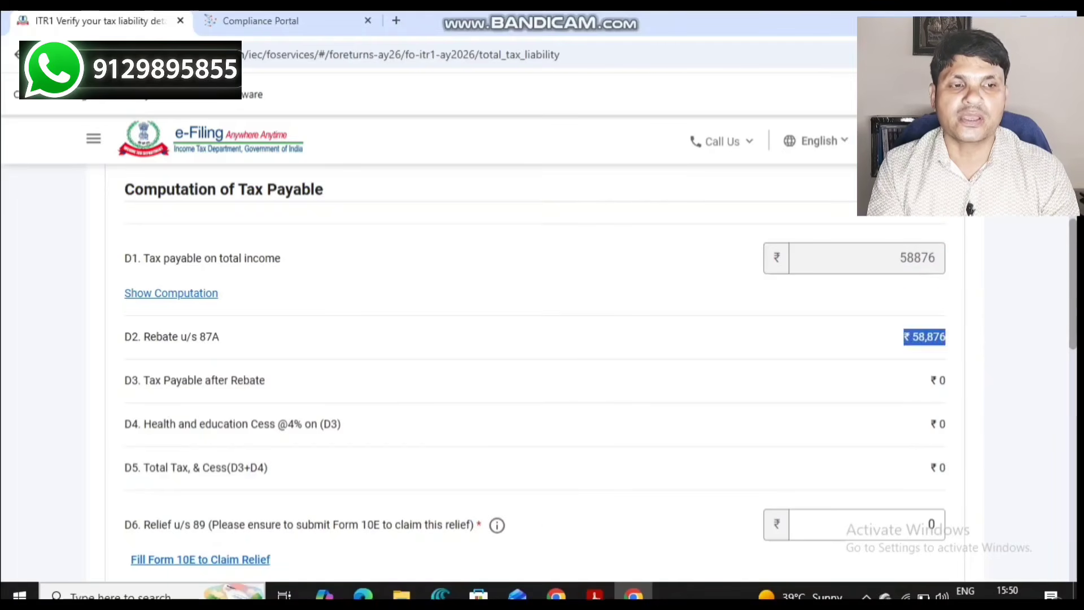
pyautogui.click(926, 337)
# Step: Check the interest and fee amounts under Total Interest and Fee, and confirm the tax liability schedule
pyautogui.scroll(-1, 927, 339)
pyautogui.scroll(-10, 531, 367)
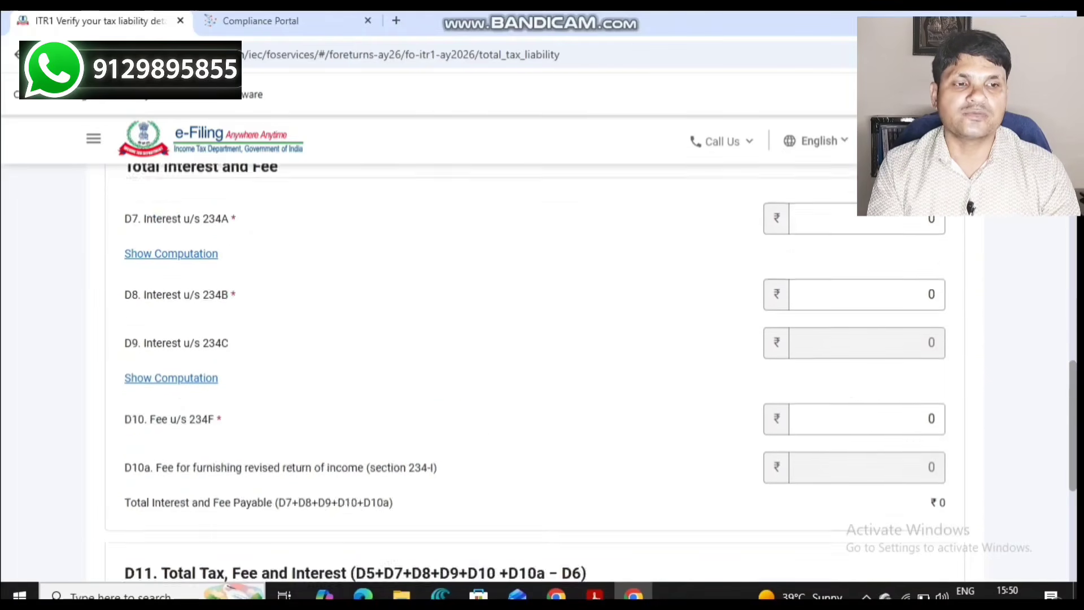
pyautogui.click(942, 421)
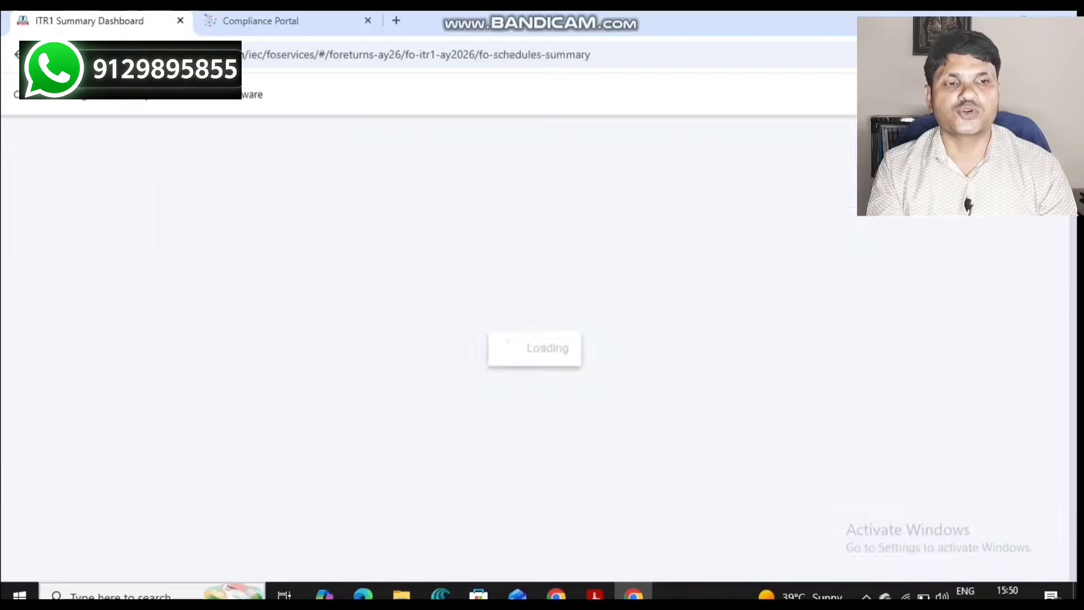
# Step: Proceed to verification and mark the refund amount and the Gross Total Income on the tax summary with temporary pen strokes
pyautogui.click(891, 370)
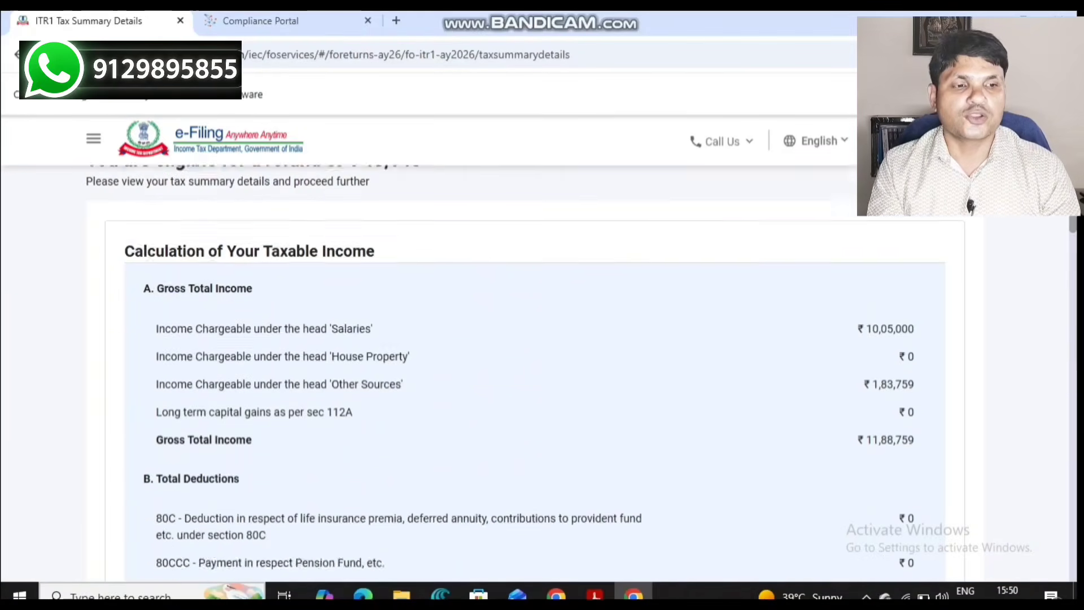
pyautogui.hotkey('ctrl', 'alt', 'd')
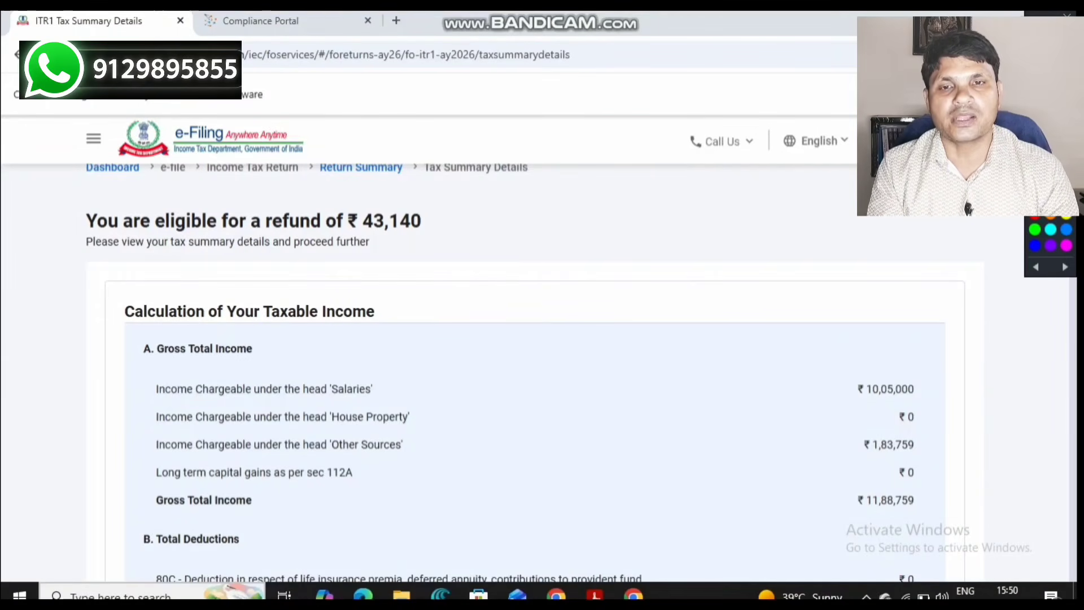
pyautogui.moveTo(51, 210)
pyautogui.mouseDown()
pyautogui.moveTo(206, 199)
pyautogui.moveTo(73, 214)
pyautogui.mouseUp()
pyautogui.moveTo(364, 238); pyautogui.dragTo(510, 176)
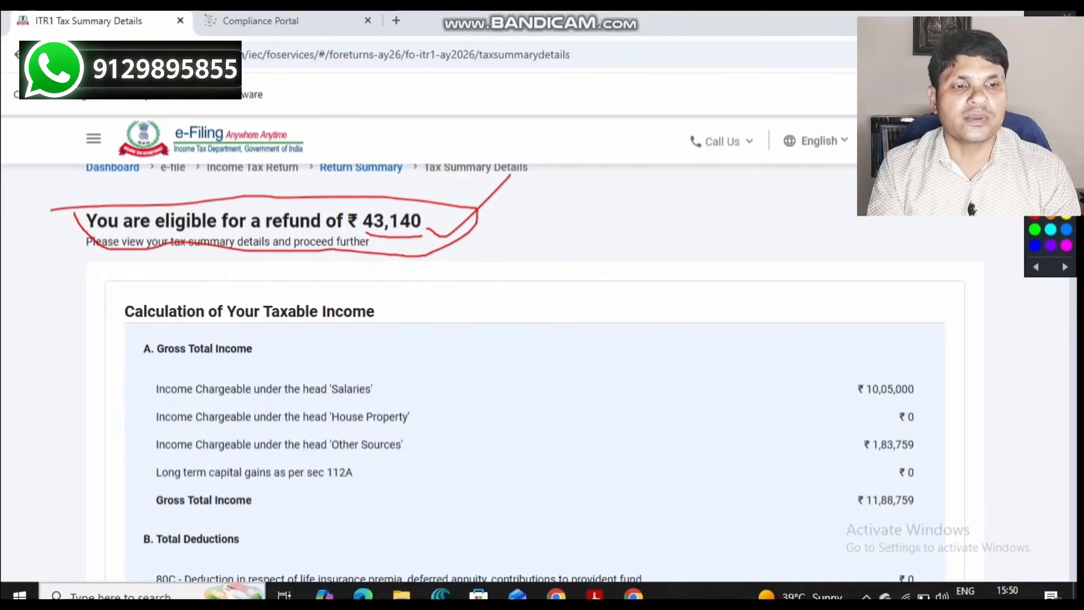
pyautogui.moveTo(898, 482)
pyautogui.mouseDown()
pyautogui.moveTo(859, 487)
pyautogui.moveTo(904, 518)
pyautogui.moveTo(932, 499)
pyautogui.moveTo(888, 482)
pyautogui.mouseUp()
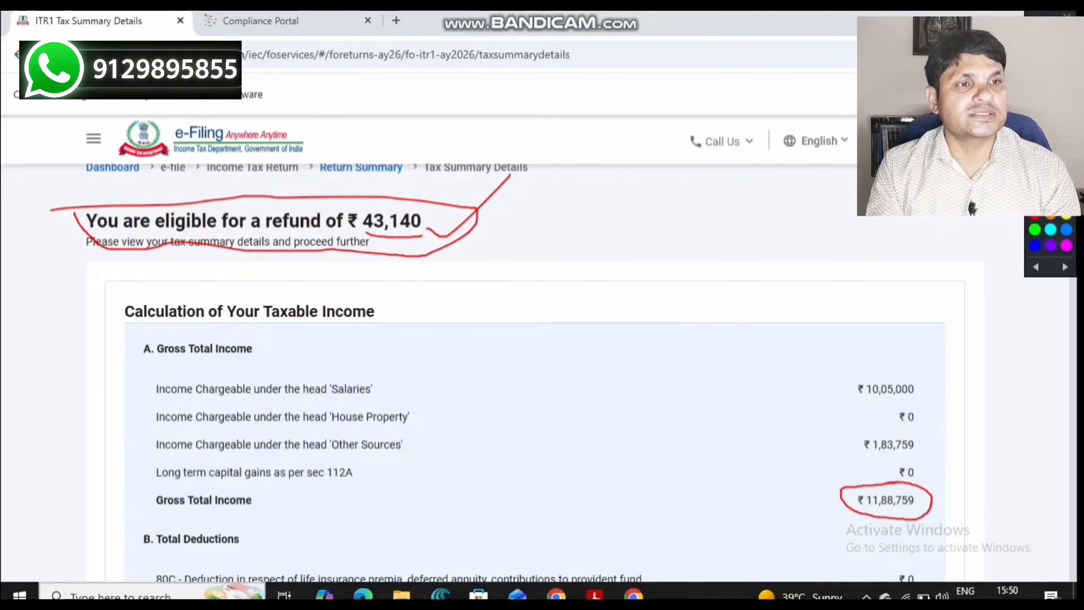
pyautogui.press('Escape')
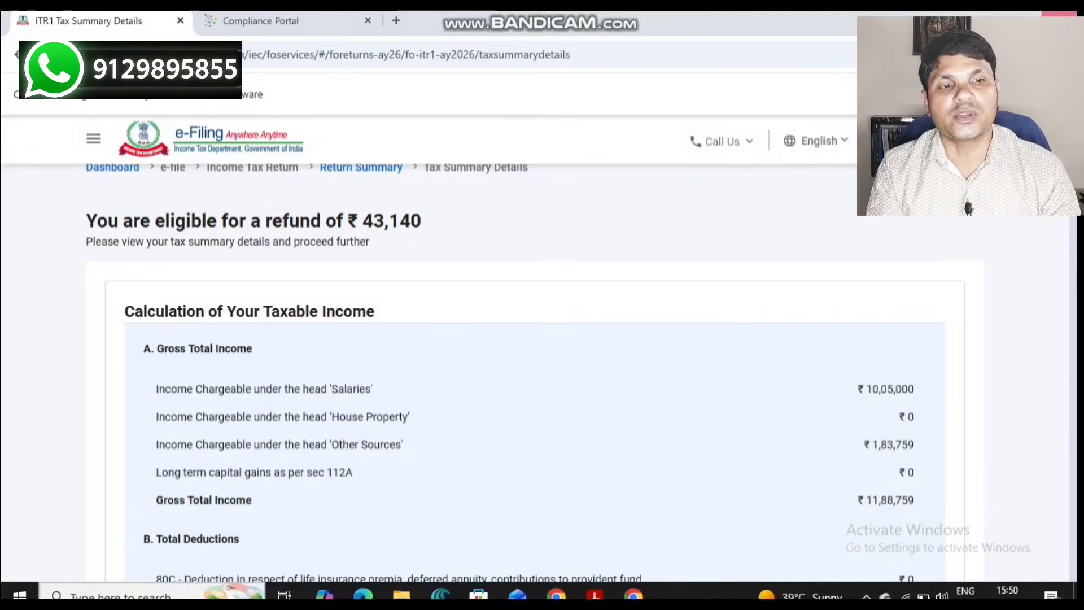
# Step: Review the total deductions, total tax paid and the Amount Payable/Refund section of the tax summary
pyautogui.scroll(-12, 535, 372)
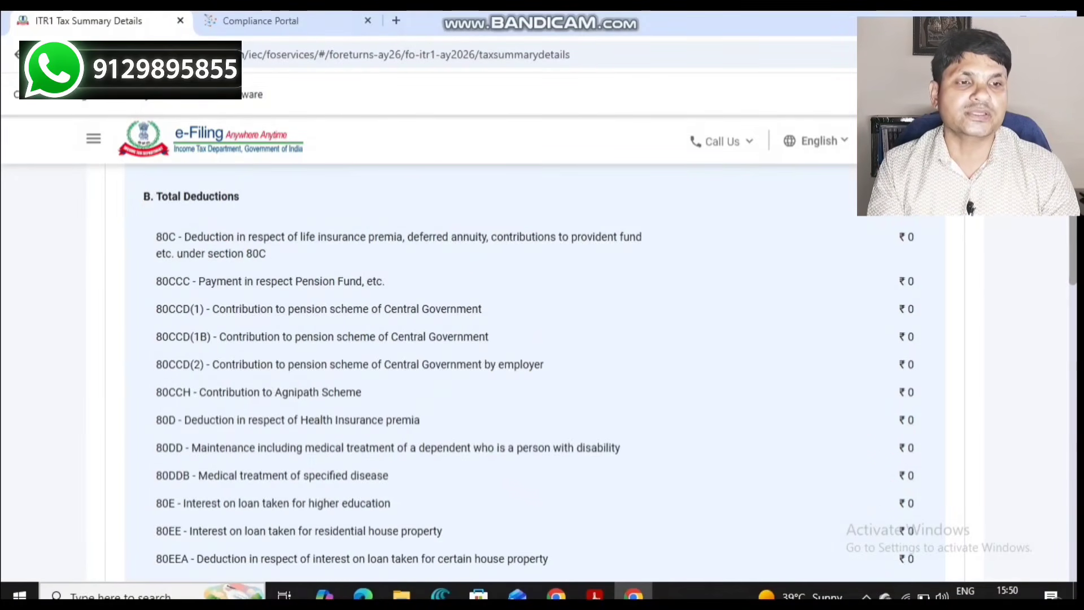
pyautogui.scroll(-10, 535, 373)
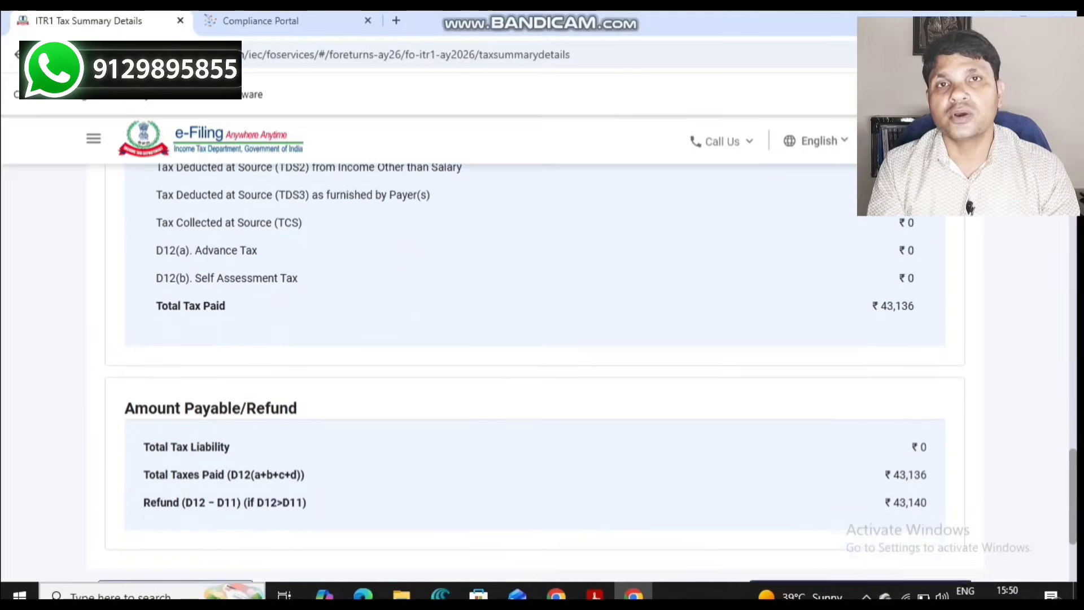
pyautogui.scroll(-2, 535, 373)
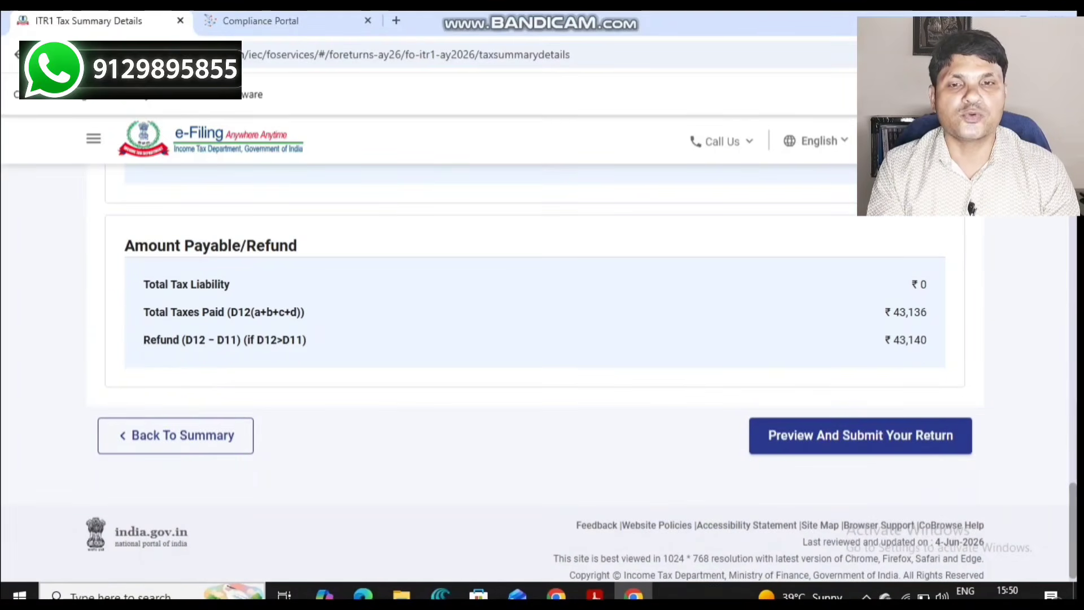
# Step: Continue to the Preview and Submit Your Return declaration and proceed to validation of the return
pyautogui.click(860, 435)
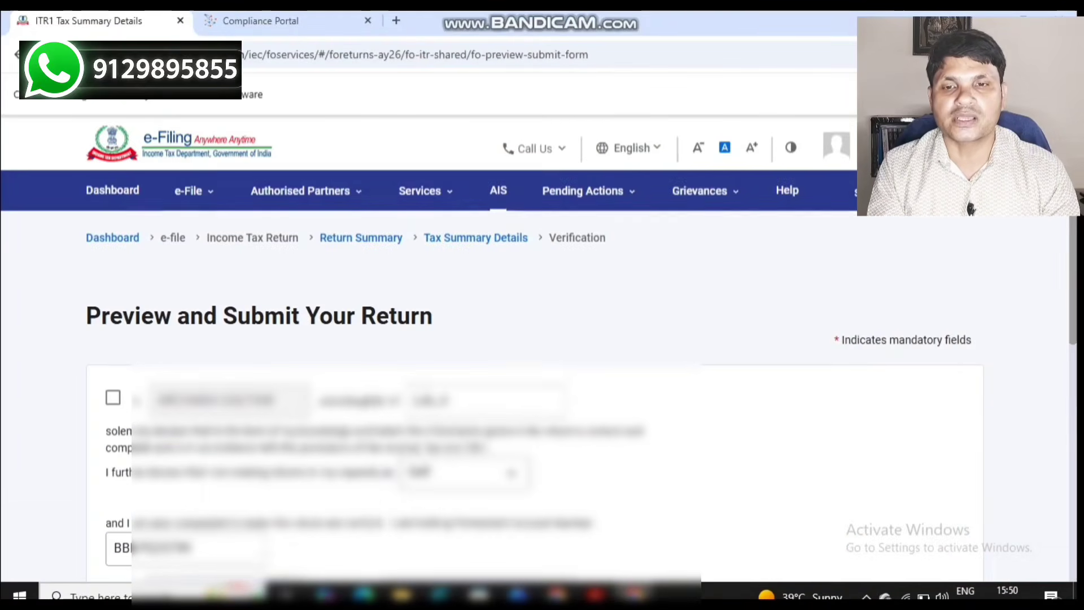
pyautogui.scroll(-10, 534, 373)
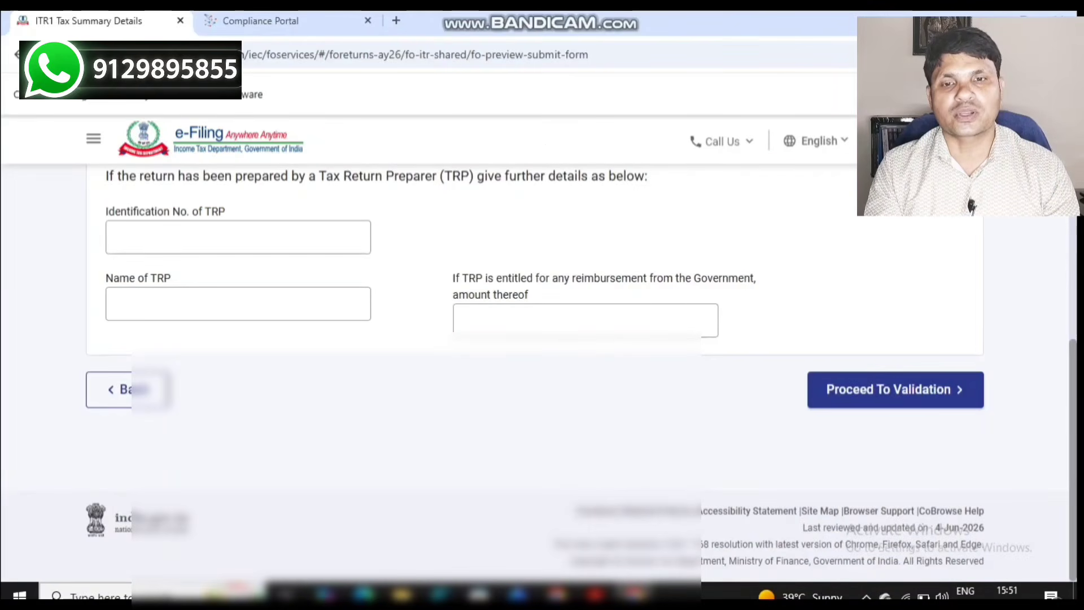
pyautogui.click(895, 390)
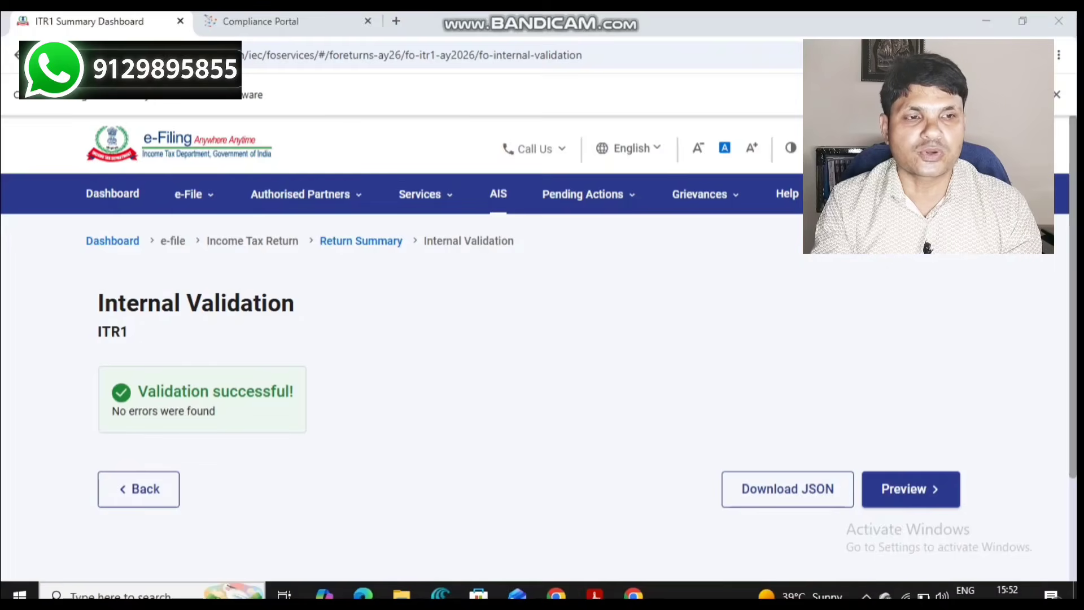
# Step: Preview the ITR-1 return, run the upload level validation and proceed to verification
pyautogui.click(911, 489)
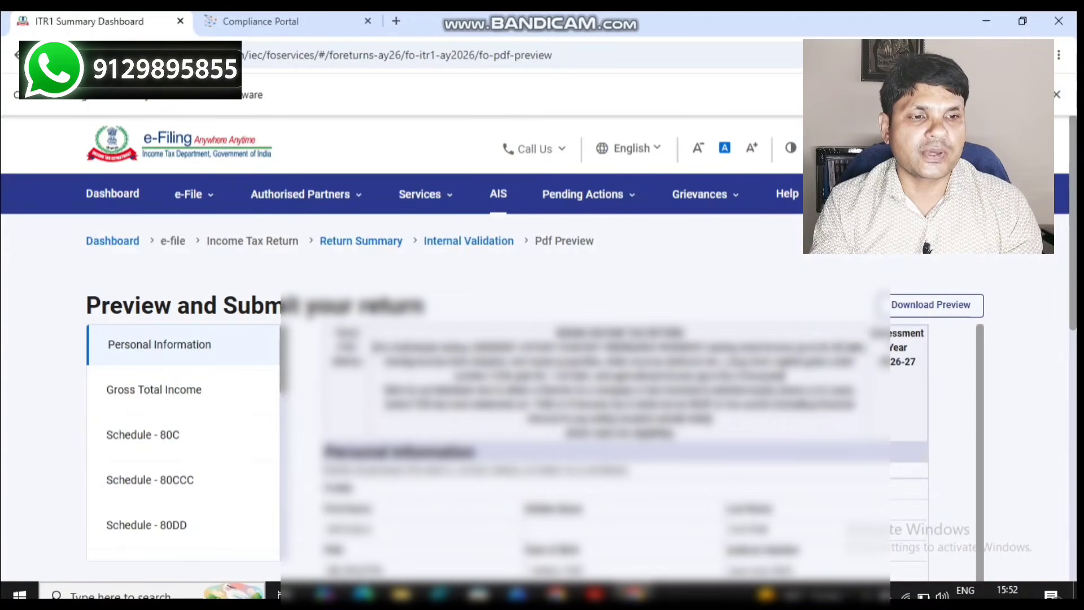
pyautogui.scroll(-15, 542, 373)
pyautogui.click(902, 394)
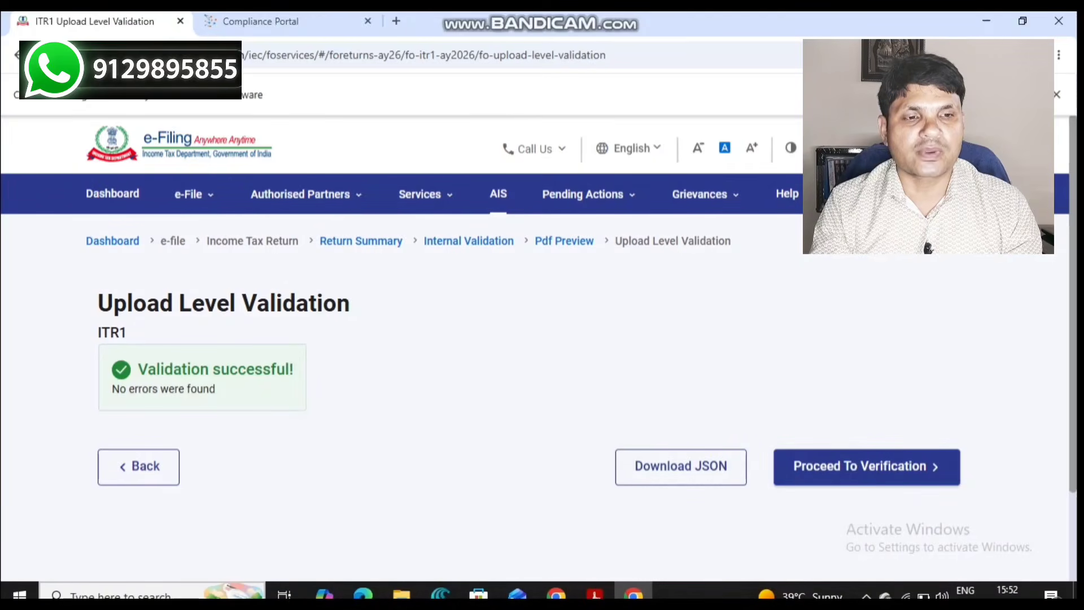
pyautogui.click(867, 466)
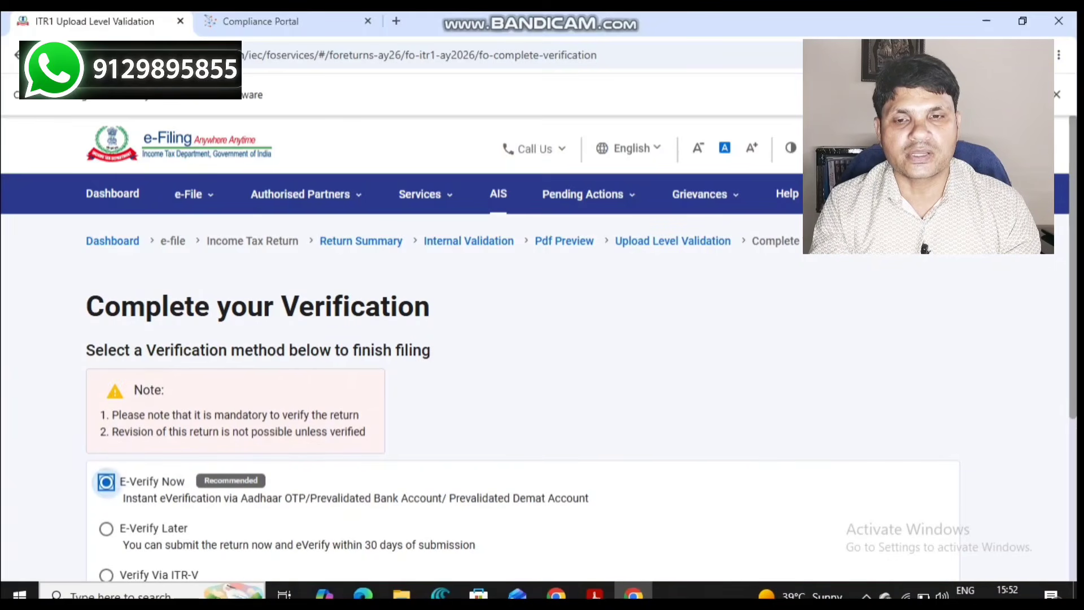
# Step: Choose E-Verify Now as the verification method and continue
pyautogui.click(107, 481)
pyautogui.scroll(-3, 542, 350)
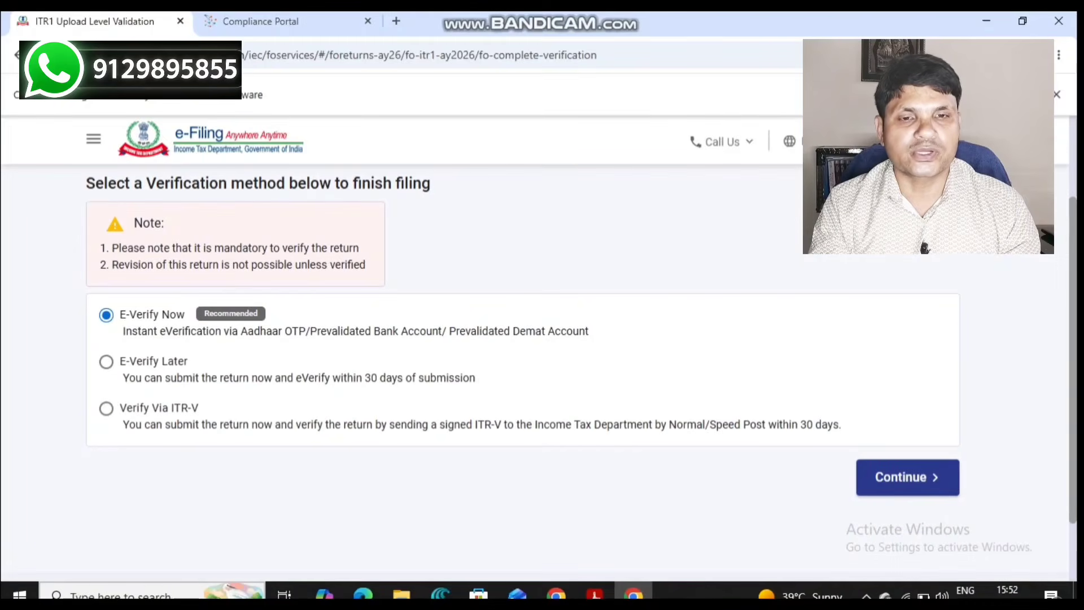
pyautogui.click(909, 478)
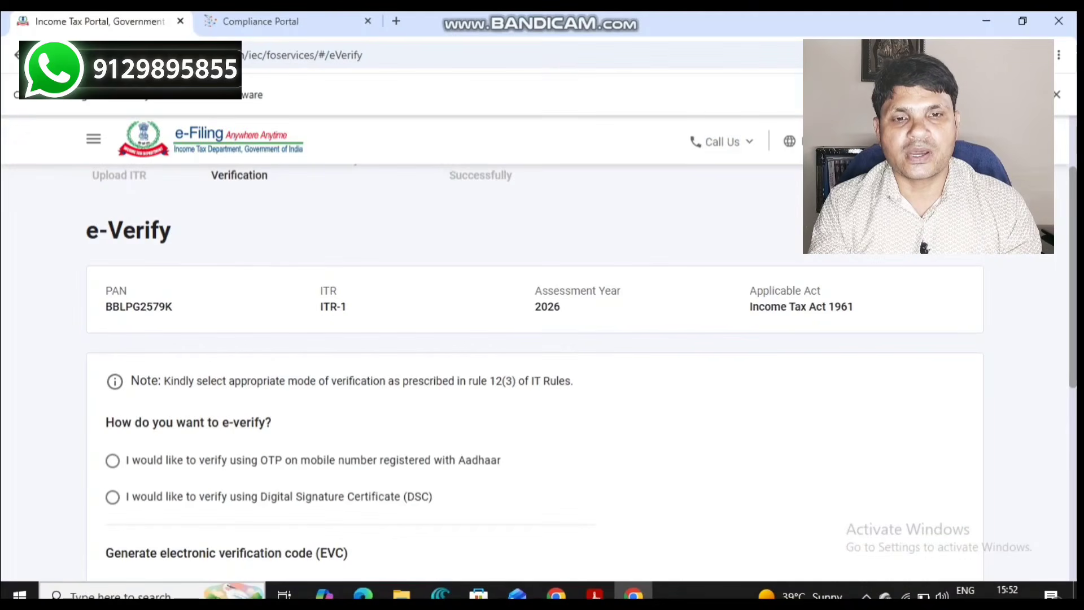
# Step: Select e-verification by OTP on the Aadhaar-registered mobile number, agree to validate the Aadhaar details, and generate the Aadhaar OTP
pyautogui.scroll(-1, 535, 373)
pyautogui.scroll(-3, 535, 373)
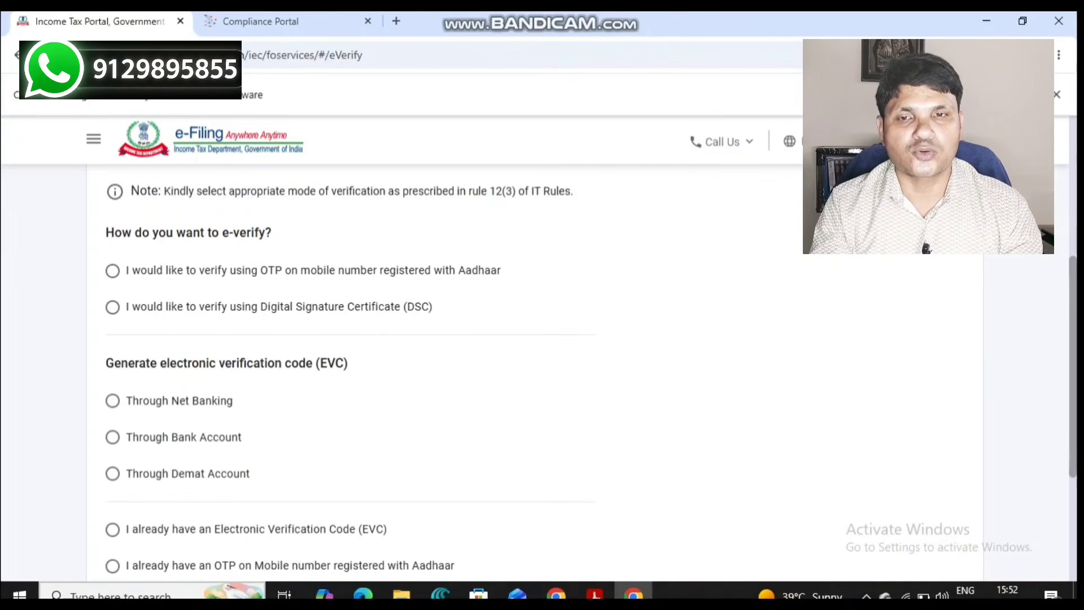
pyautogui.click(113, 271)
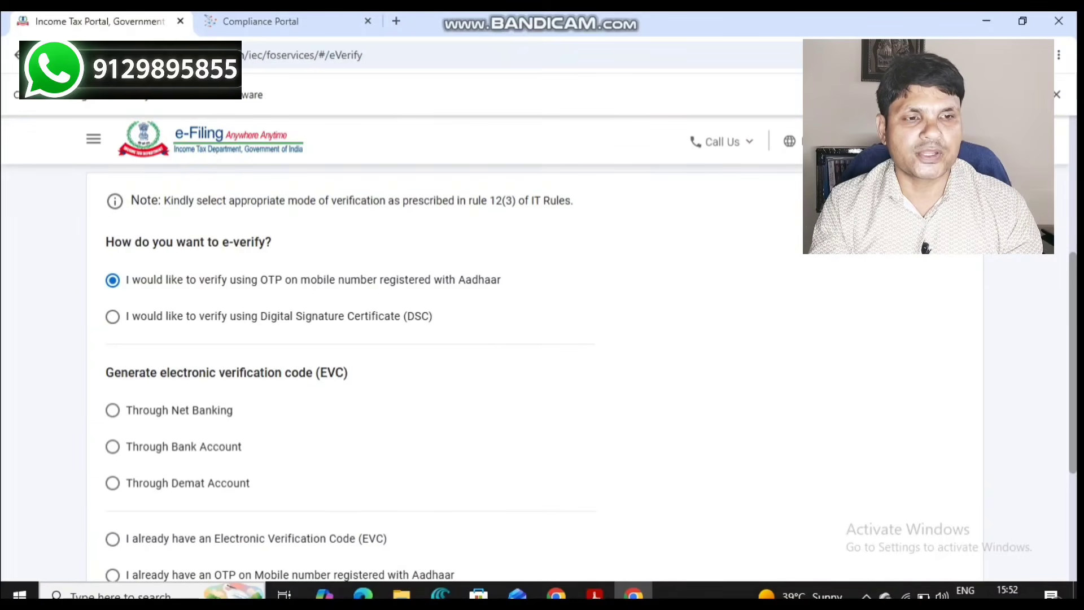
pyautogui.scroll(-4, 535, 373)
pyautogui.click(933, 426)
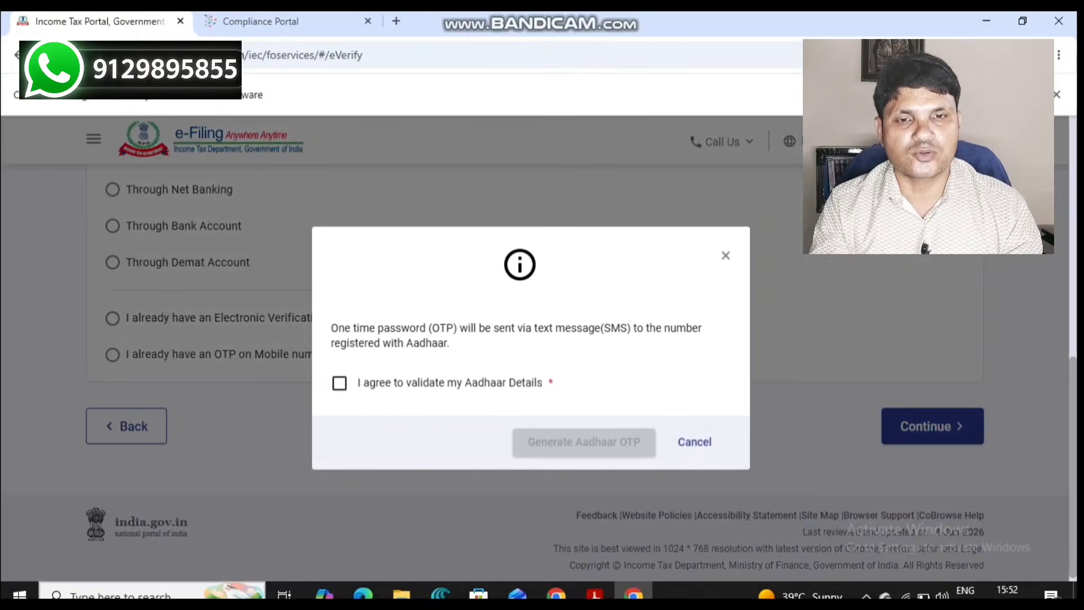
pyautogui.click(340, 384)
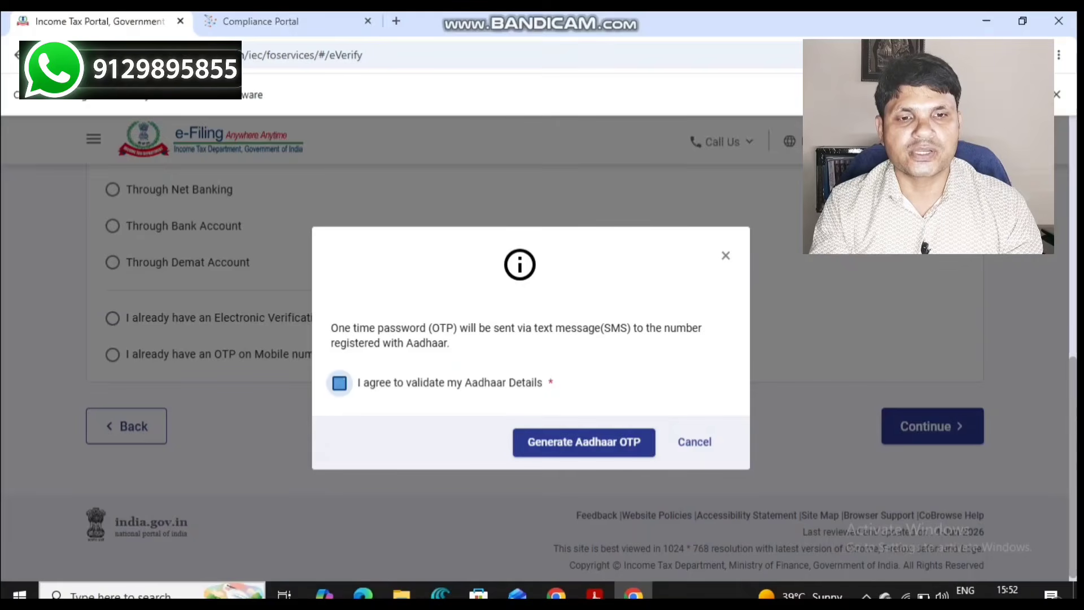
pyautogui.click(584, 443)
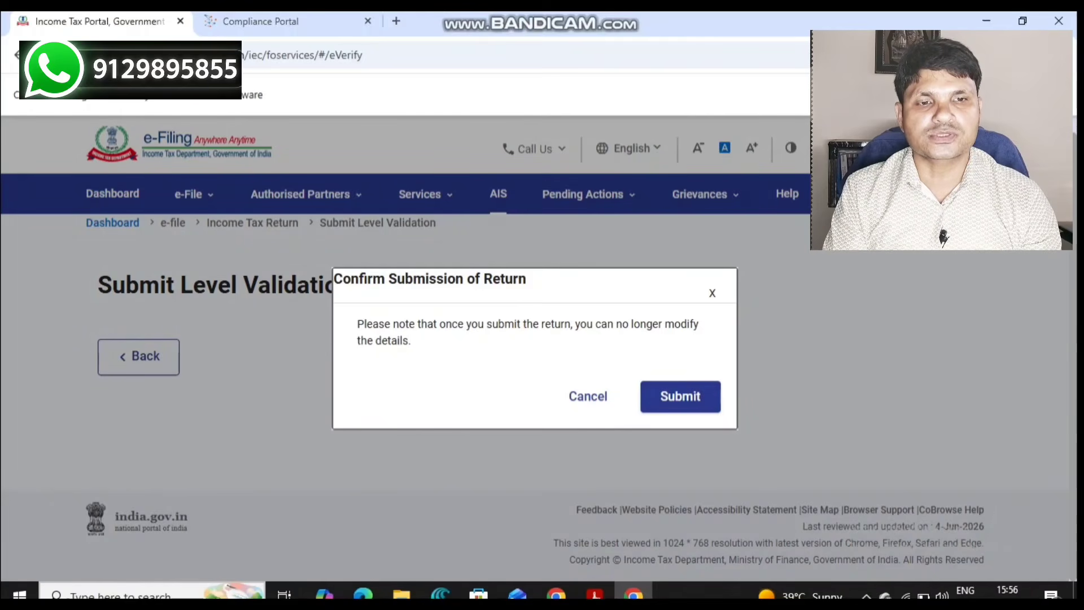
# Step: Confirm submission of the return, proceed to the E-Verify Now result page and read its filing message
pyautogui.click(682, 397)
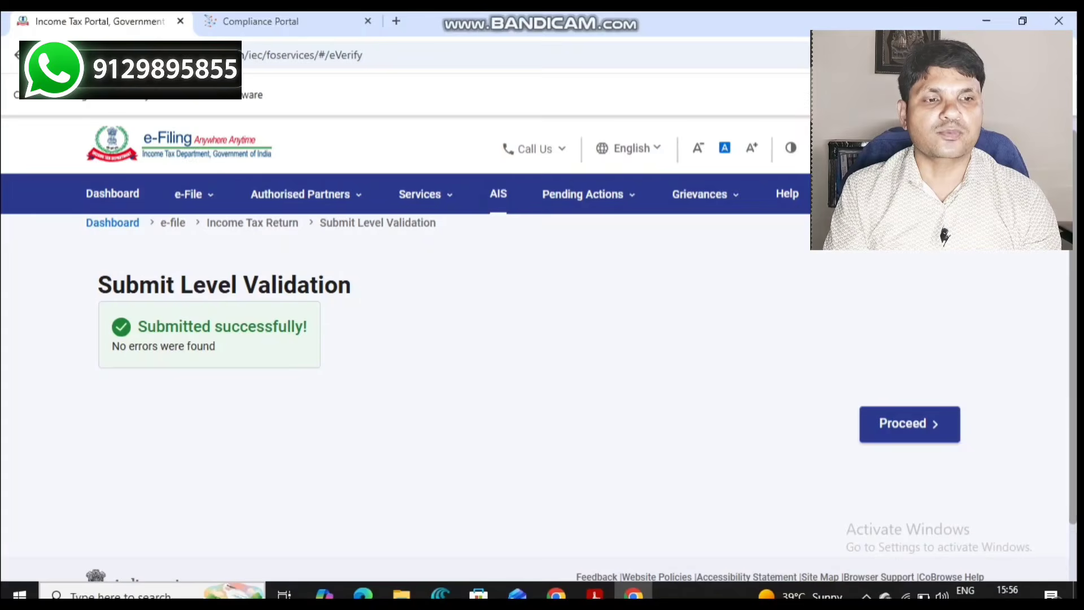
pyautogui.click(909, 424)
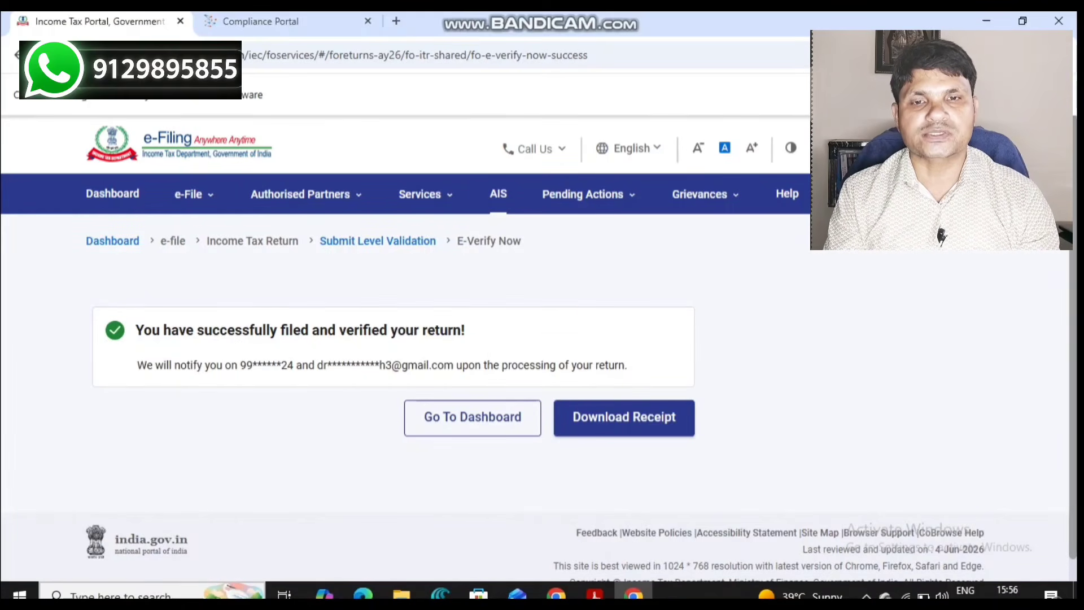
pyautogui.moveTo(186, 331); pyautogui.dragTo(427, 331)
pyautogui.click(427, 330)
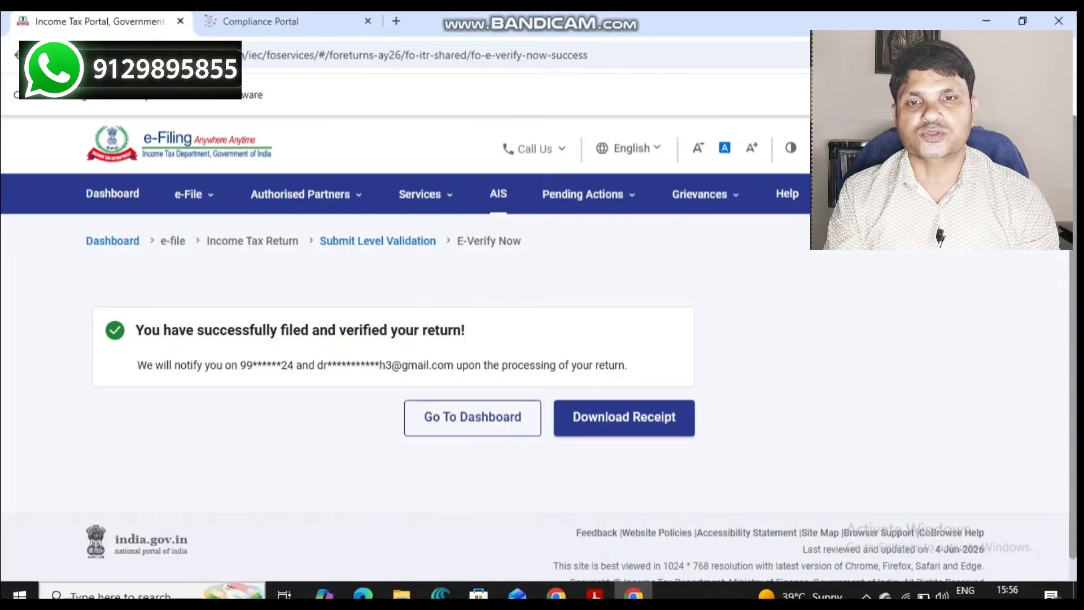
# Step: Open the list of filed income tax returns and locate the A.Y. 2026-27 filing
pyautogui.moveTo(194, 194)
pyautogui.moveTo(241, 235)
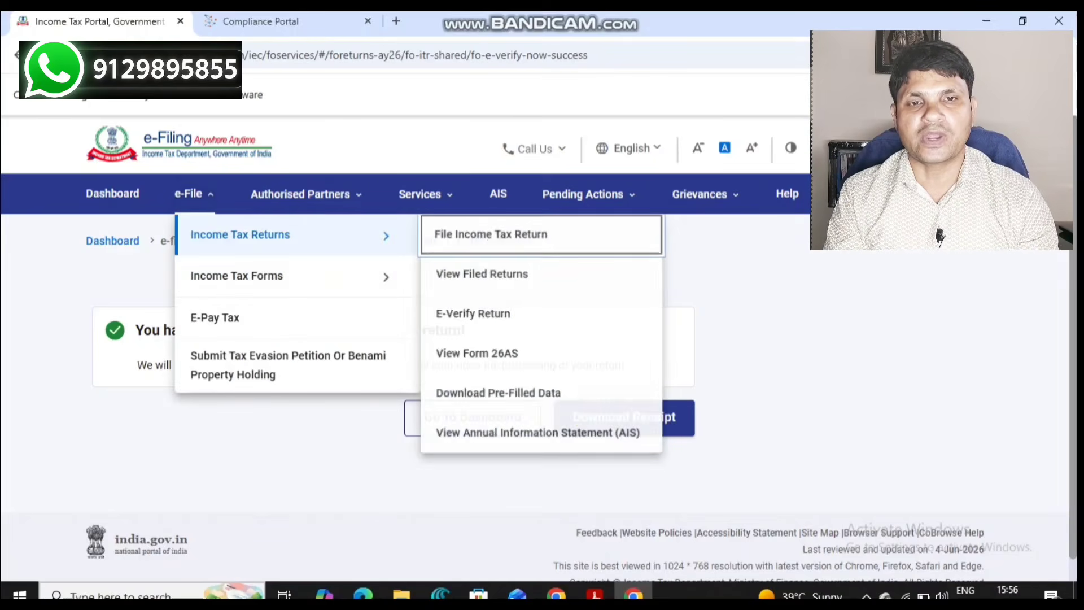
pyautogui.click(484, 275)
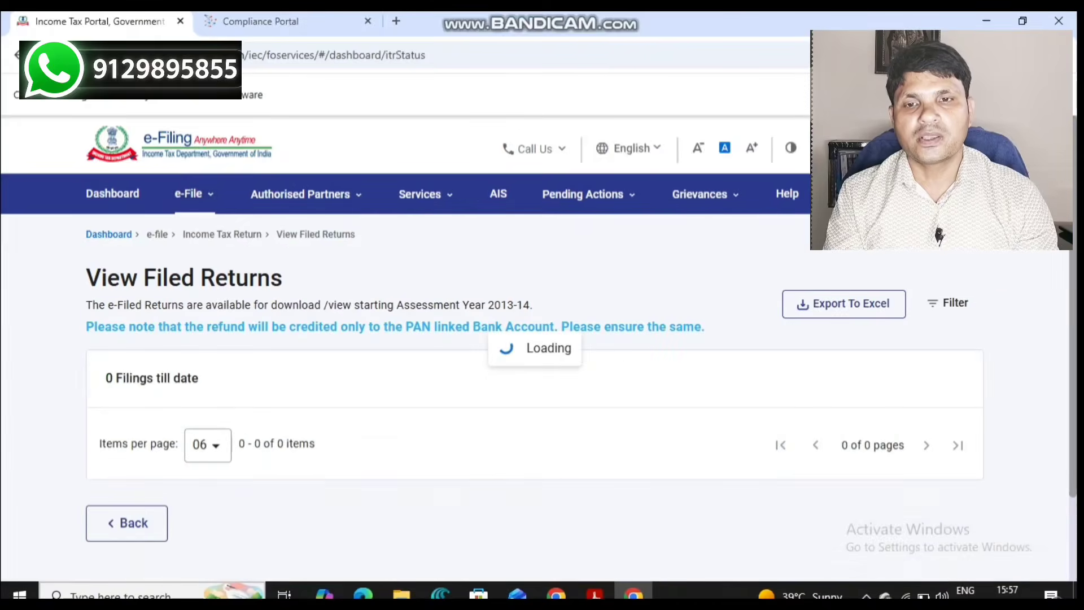
pyautogui.scroll(-2, 484, 361)
pyautogui.scroll(3, 484, 361)
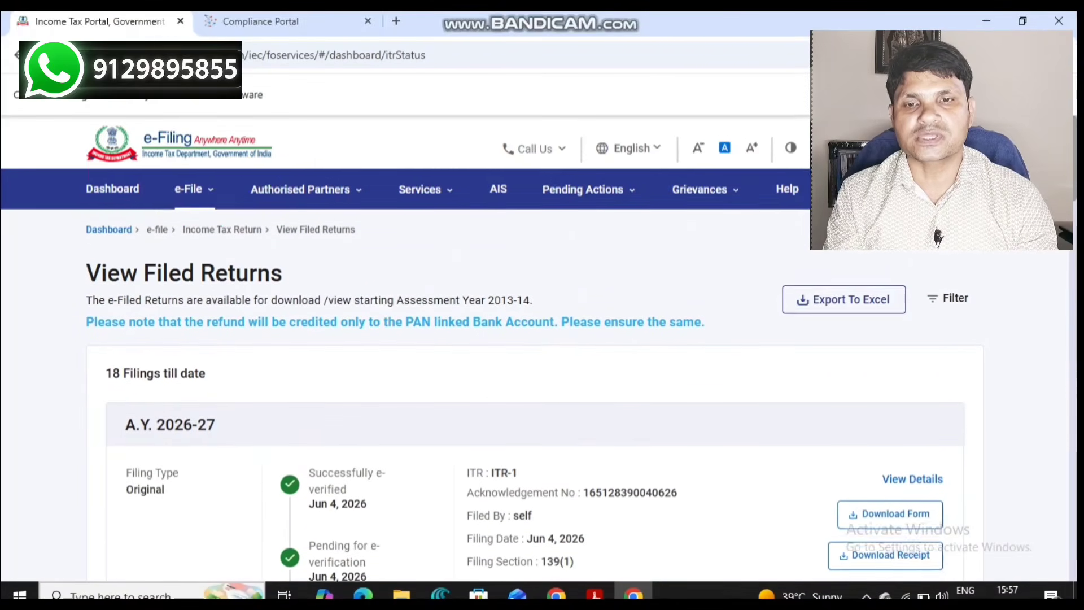
pyautogui.moveTo(125, 429); pyautogui.dragTo(217, 430)
pyautogui.click(237, 432)
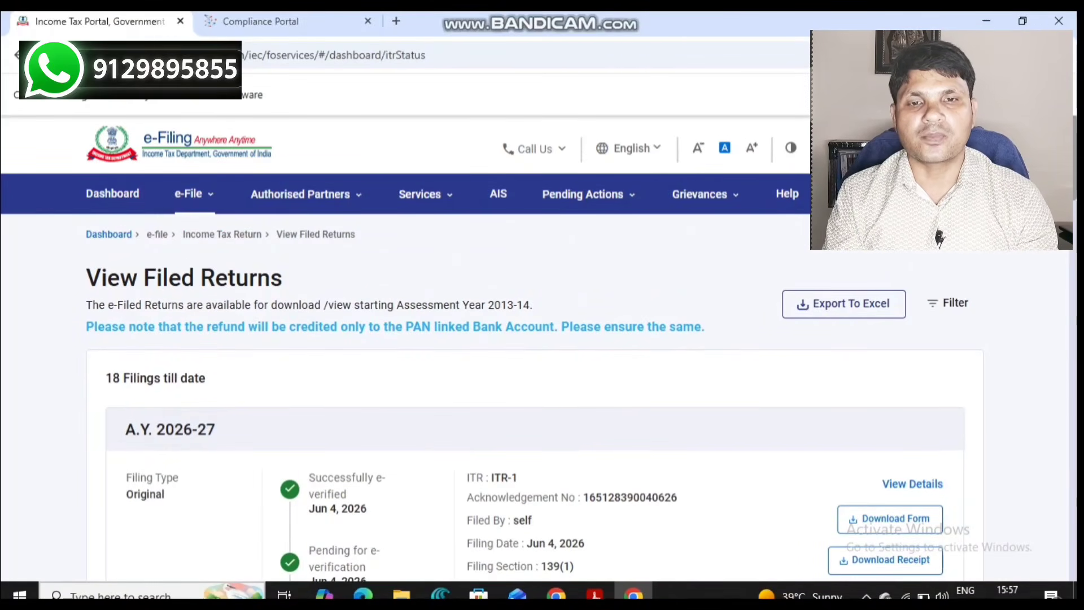
# Step: Check the e-verification stages and dates of the A.Y. 2026-27 return
pyautogui.scroll(-2, 271, 431)
pyautogui.moveTo(309, 374); pyautogui.dragTo(367, 464)
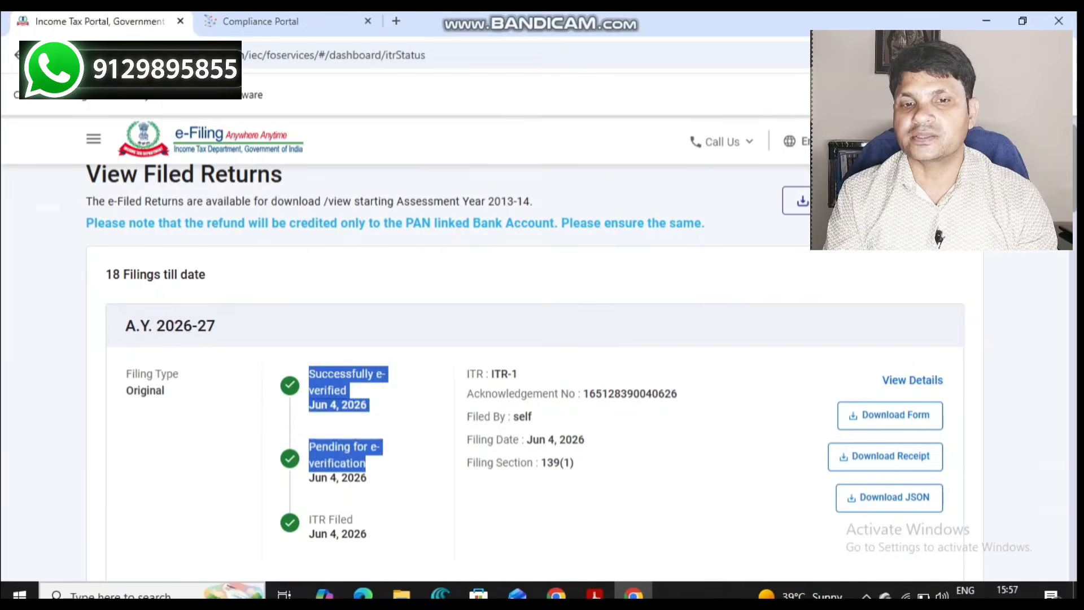
pyautogui.click(375, 467)
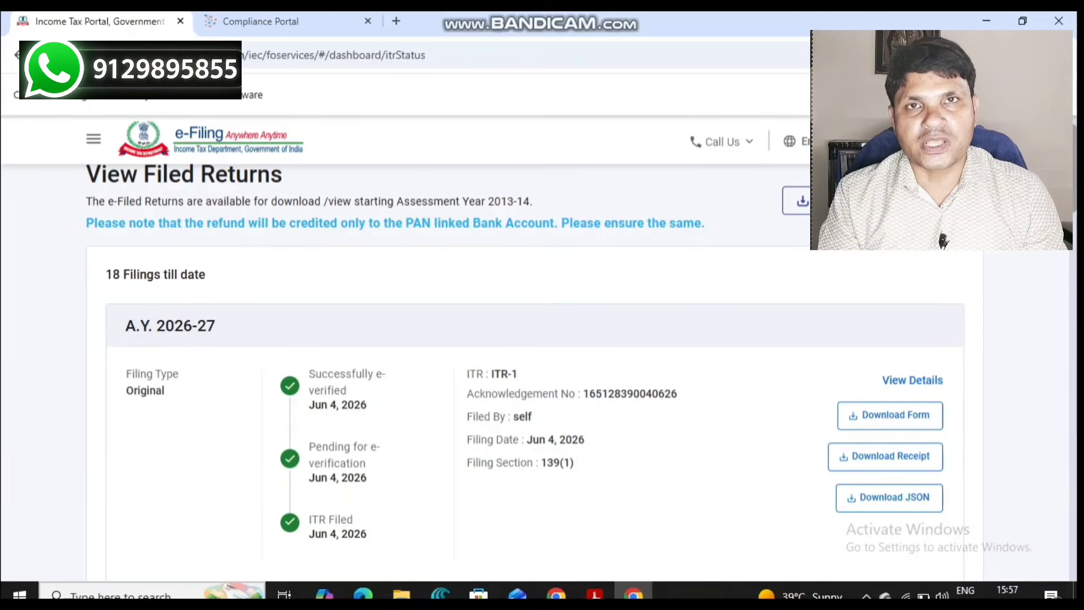